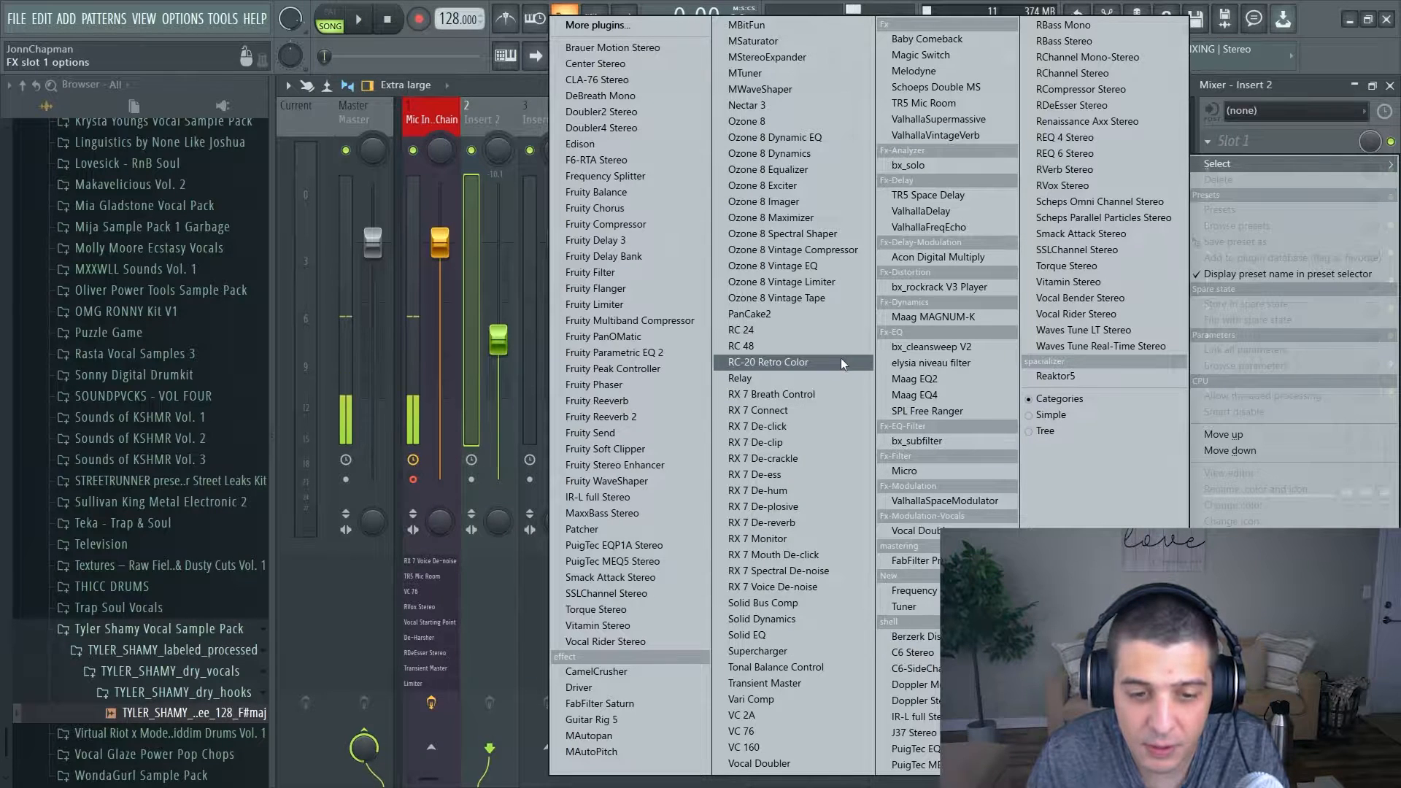
# Load Doubler4 Stereo into the first effect slot of Insert 2 and nudge its low EQ frequency to 98.
pyautogui.click(620, 129)
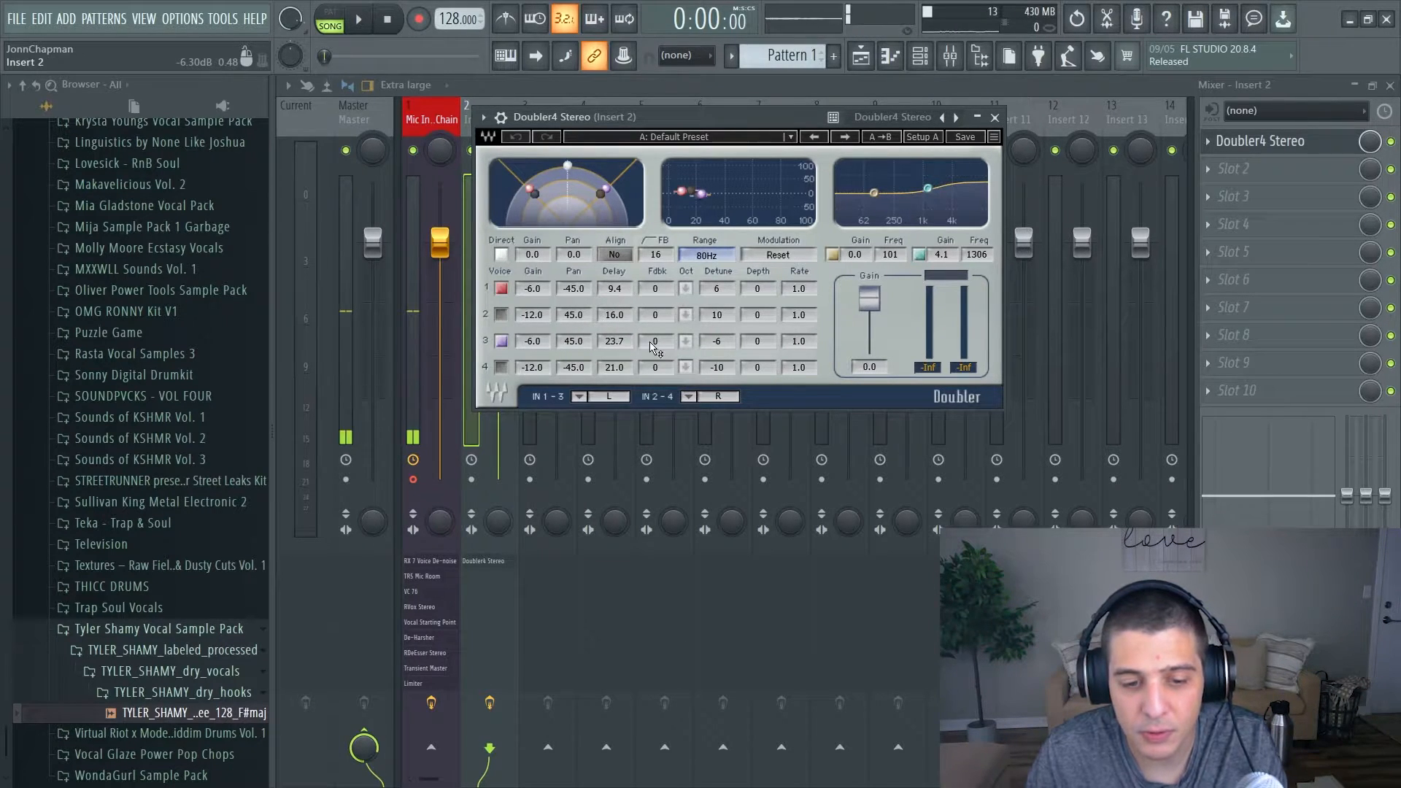
pyautogui.click(873, 192)
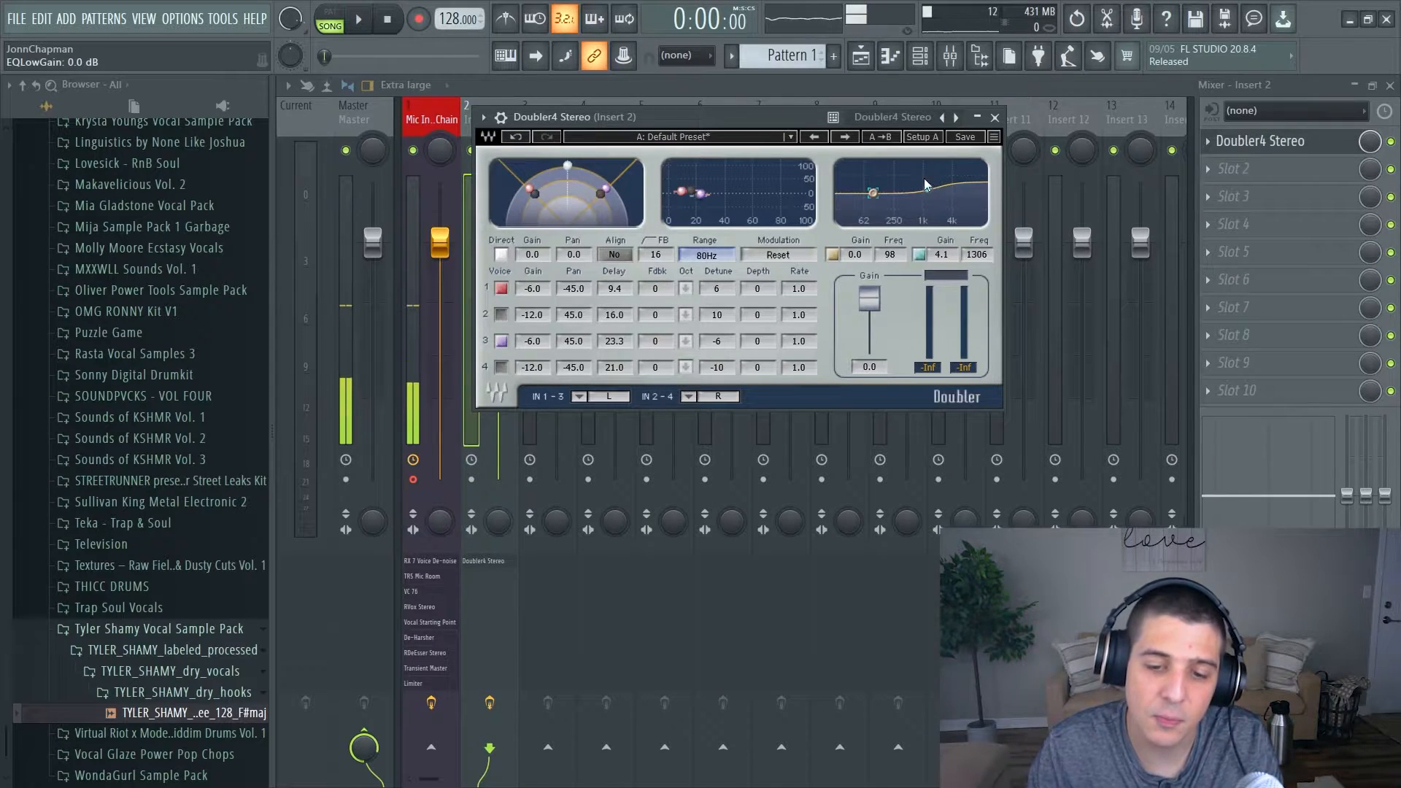
pyautogui.moveTo(775, 116); pyautogui.dragTo(820, 124)
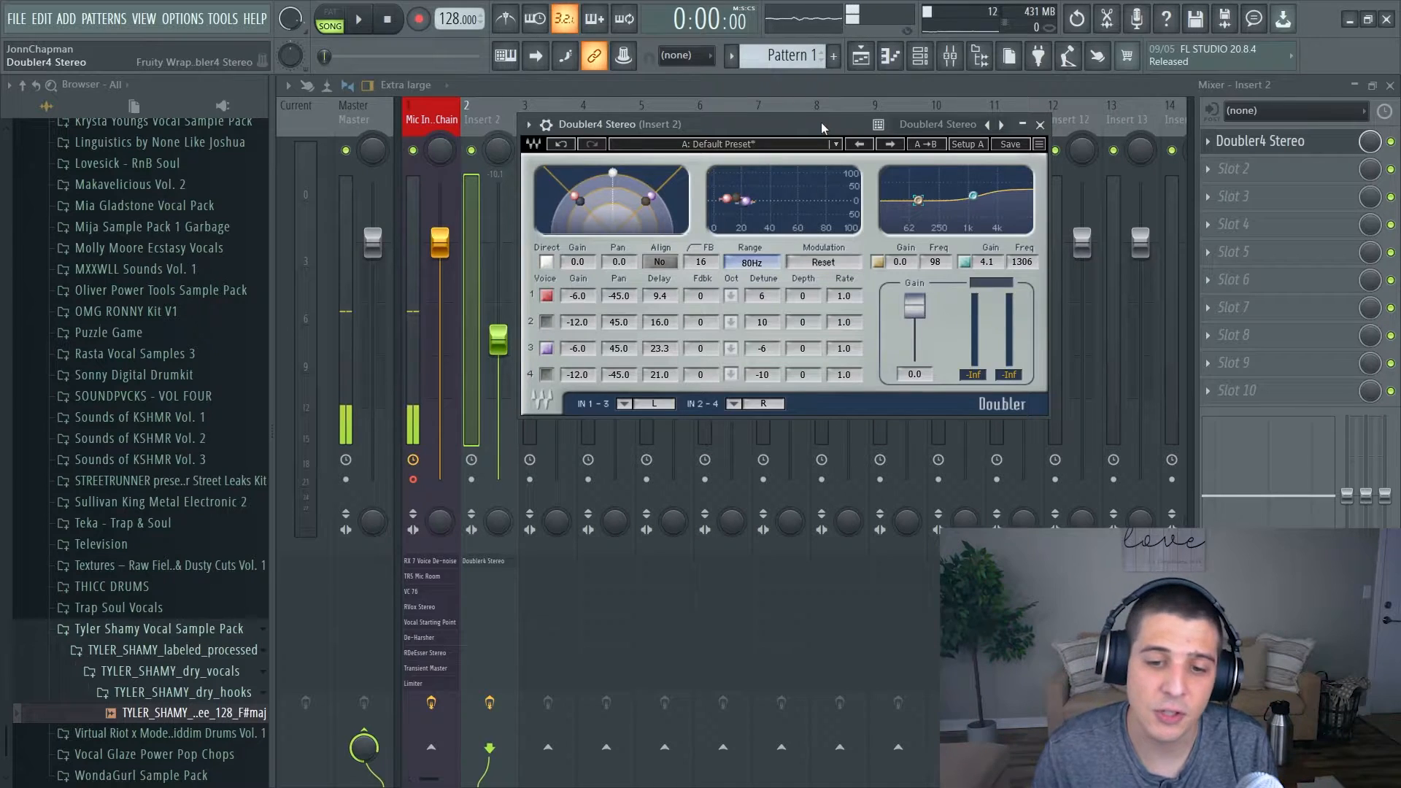
pyautogui.moveTo(821, 122); pyautogui.dragTo(841, 120)
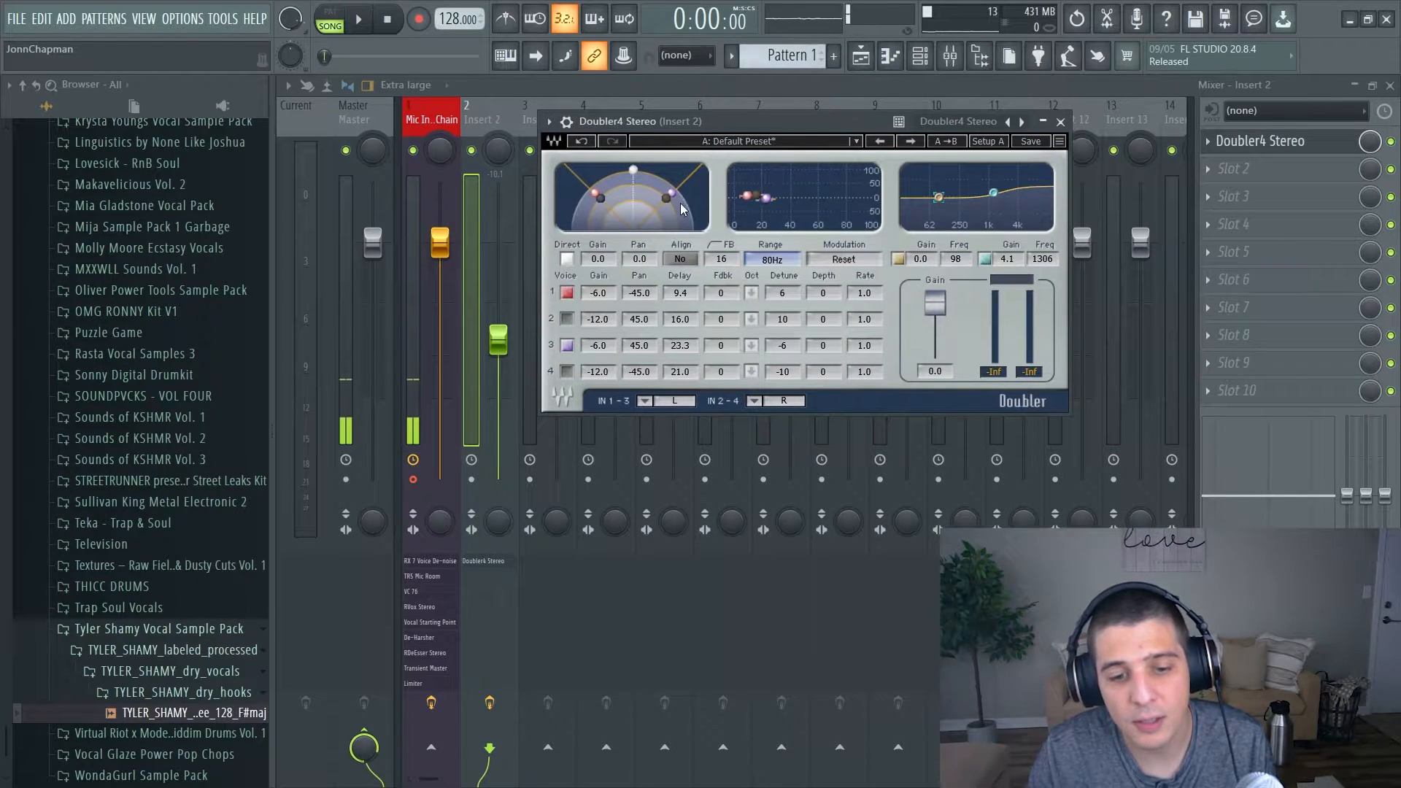
pyautogui.moveTo(644, 121); pyautogui.dragTo(733, 142)
# Lower the Doubler's output gain to about -5.8 dB while the vocal plays.
pyautogui.click(360, 20)
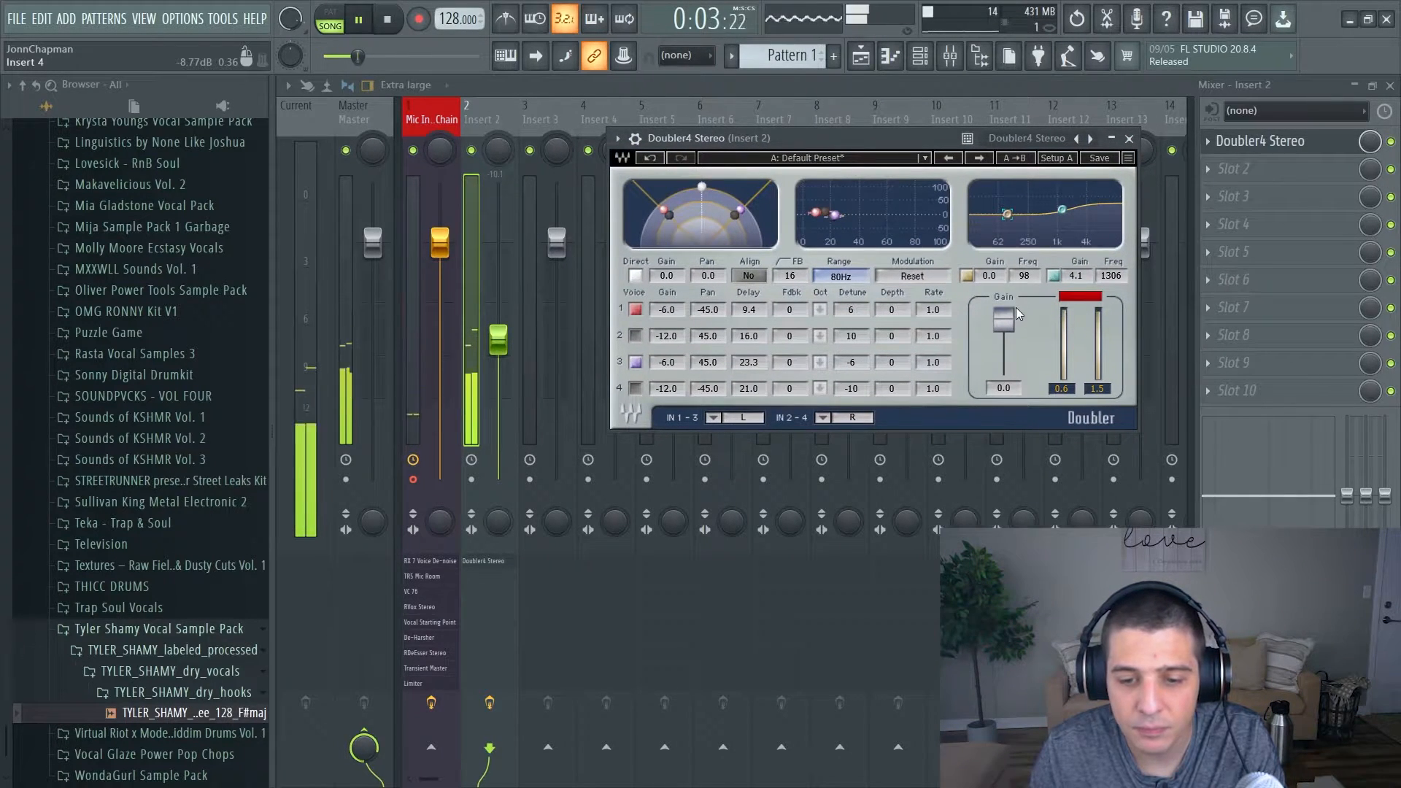
pyautogui.moveTo(1003, 319); pyautogui.dragTo(1004, 330)
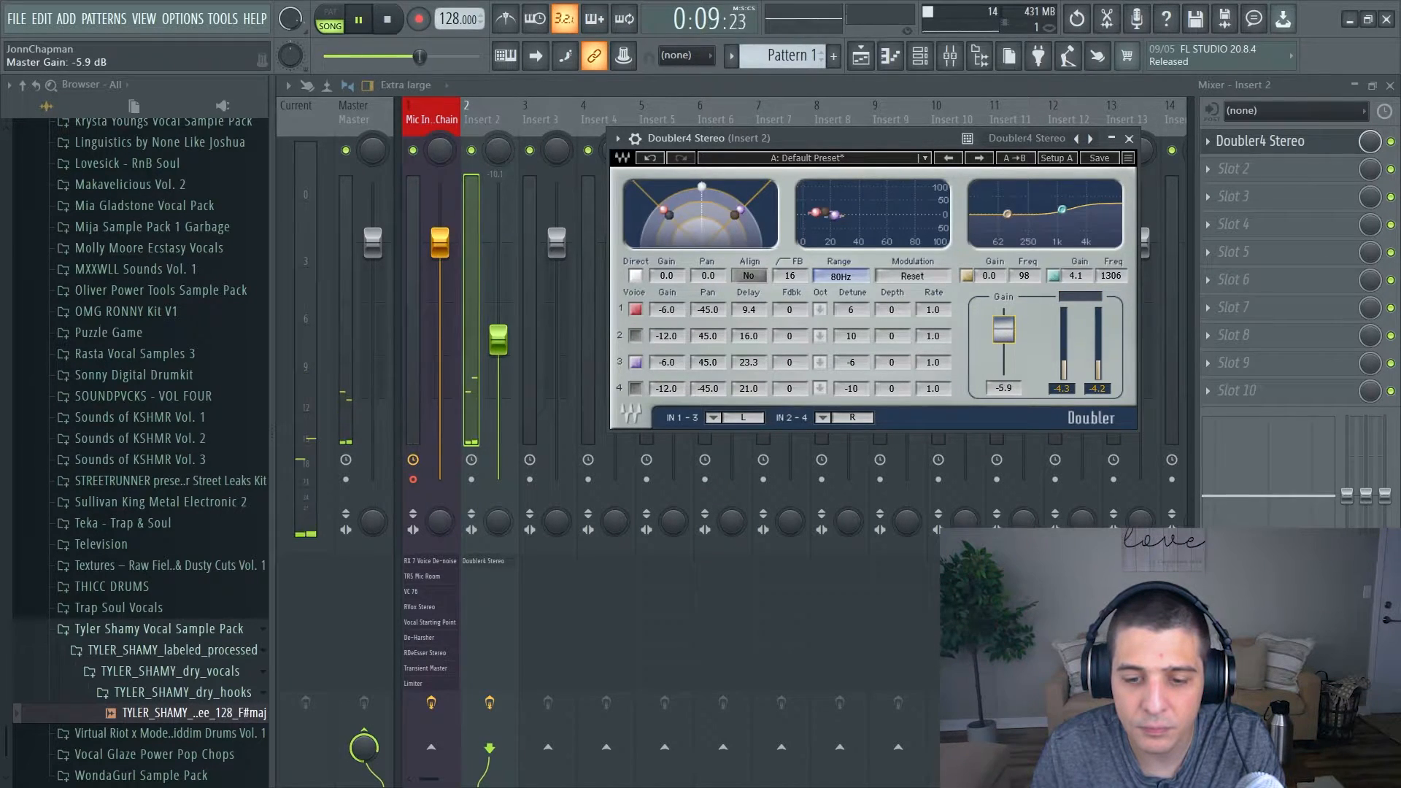
pyautogui.press('space')
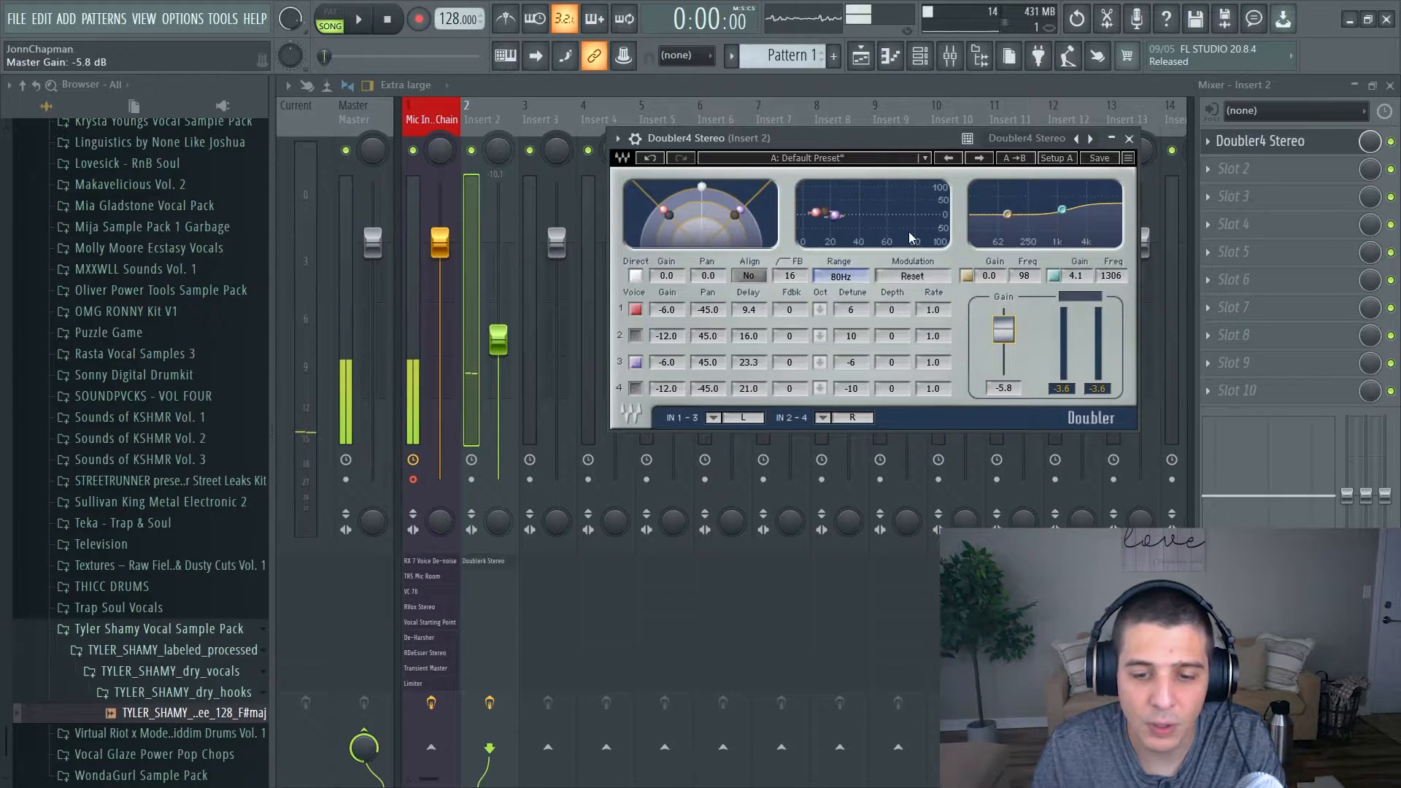
# Compare the vocal with the Doubler bypassed and enabled during playback, leaving the effect on and its window open.
pyautogui.click(1392, 142)
pyautogui.press('space')
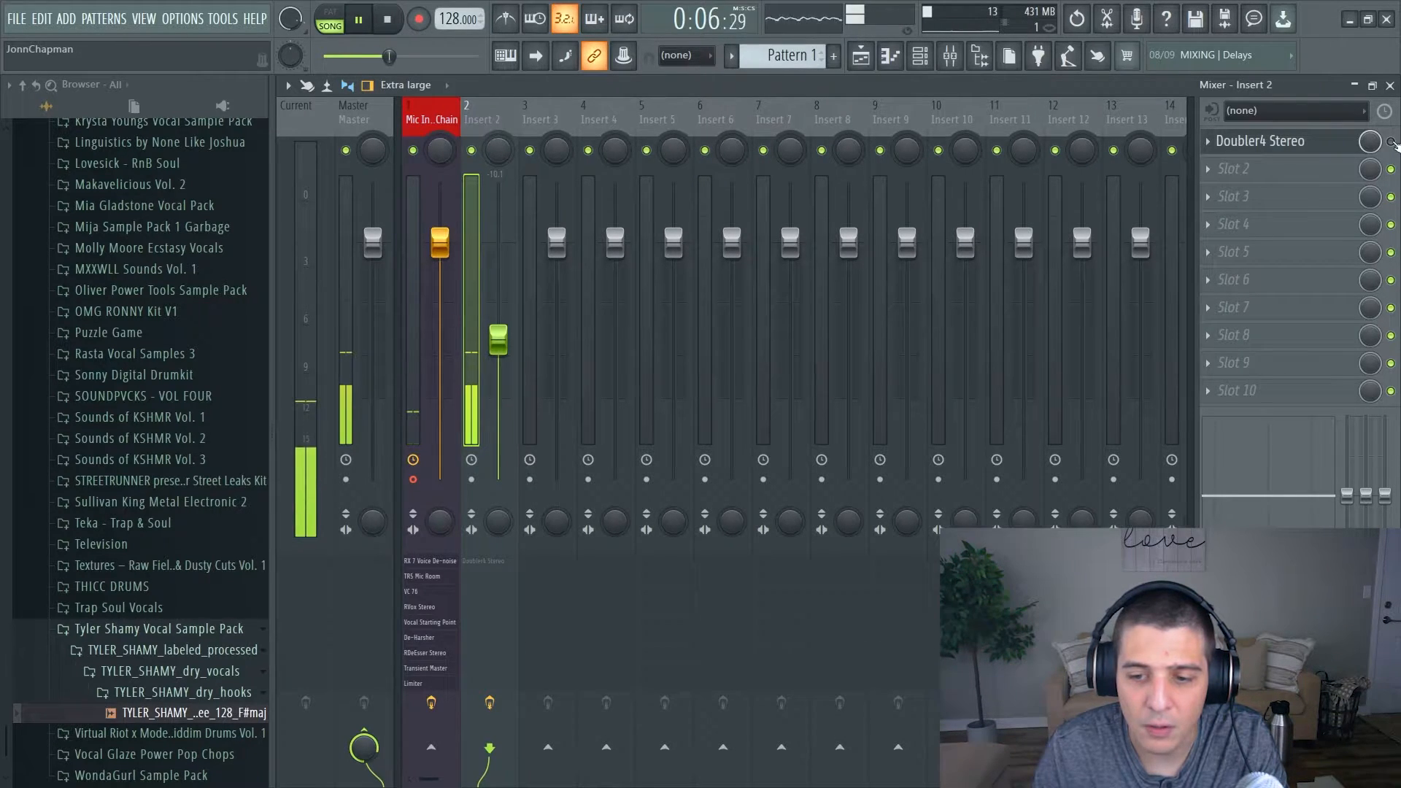
pyautogui.click(1392, 142)
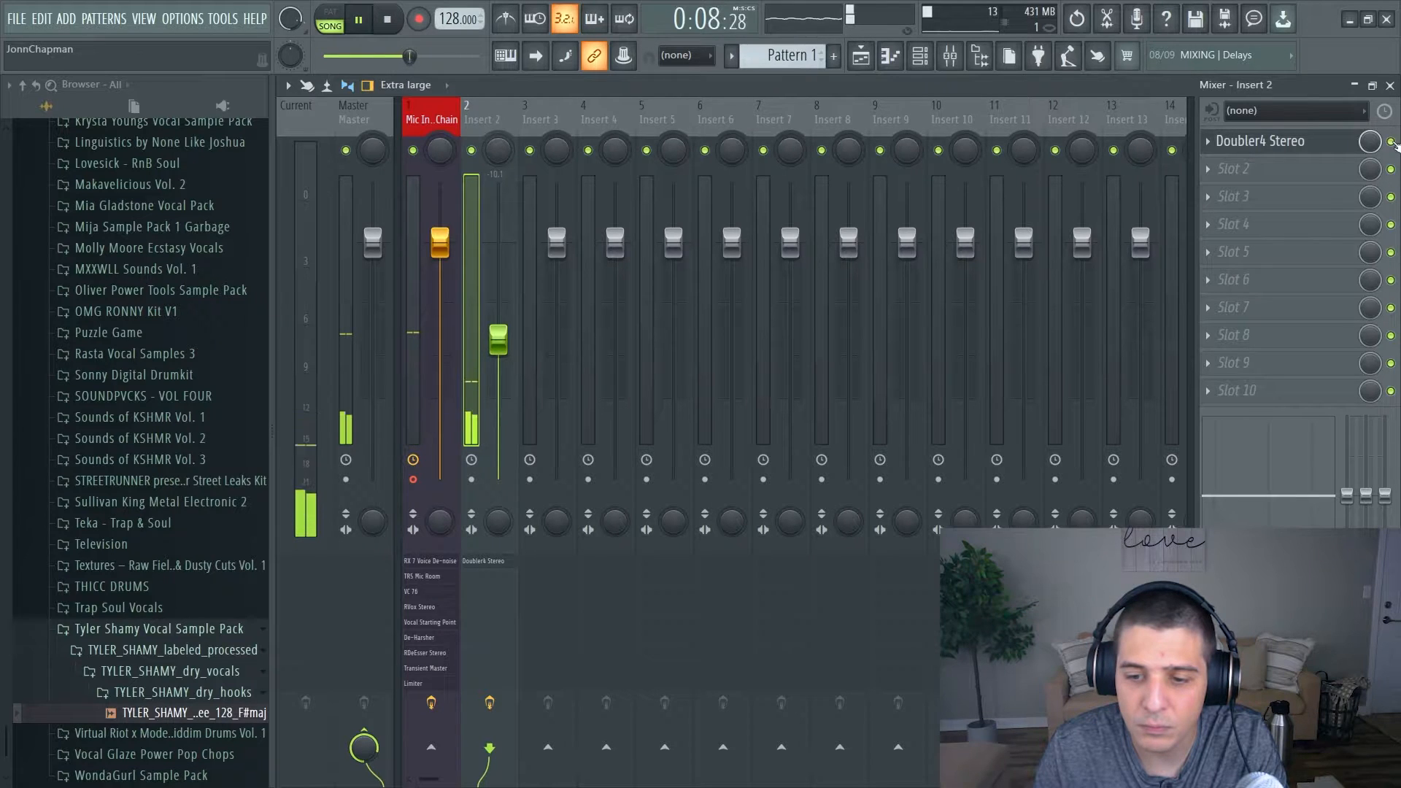
pyautogui.click(1282, 143)
pyautogui.press('space')
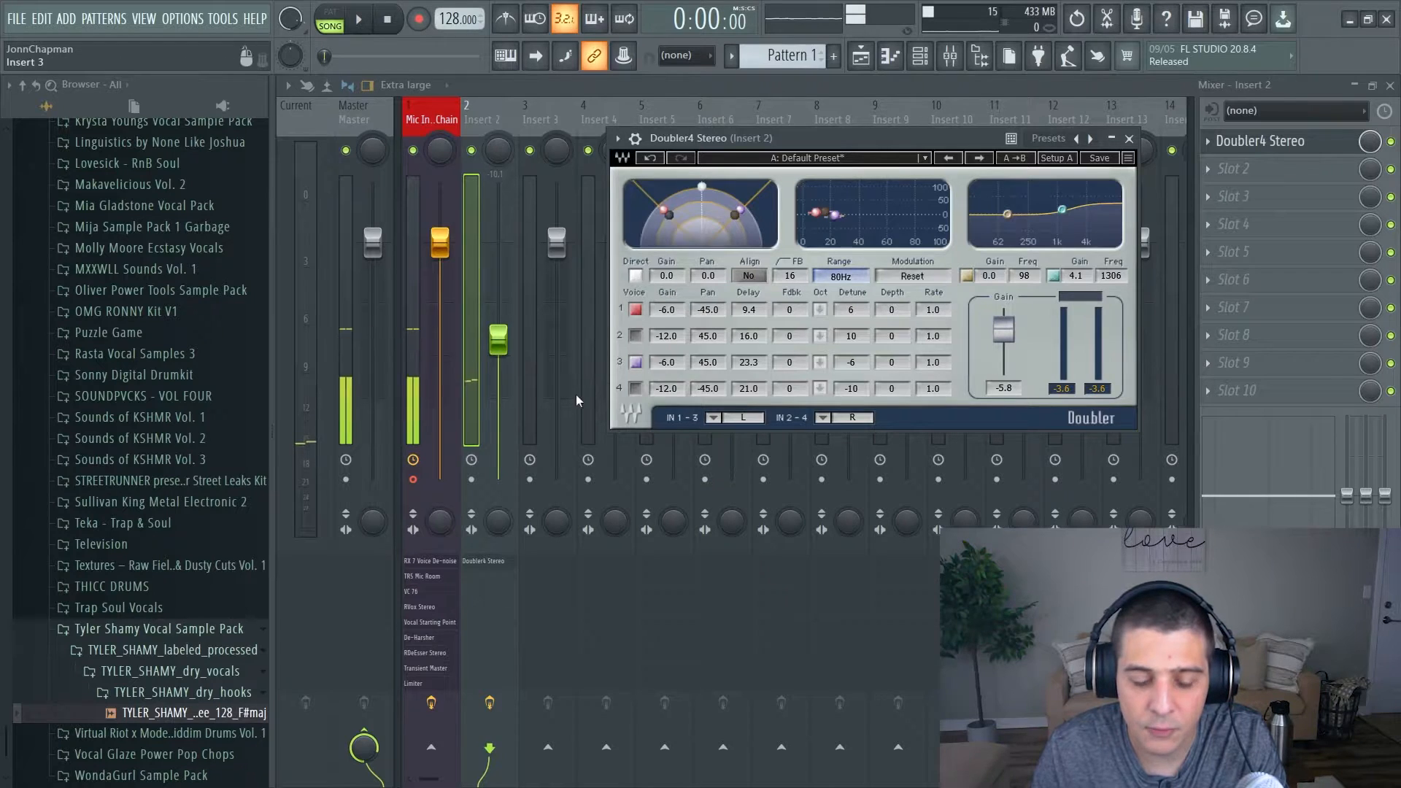
# Audition the vocal with the Doubler's direct gain lowered to about -47.8 dB and reset that gain to 0.
pyautogui.moveTo(661, 278); pyautogui.dragTo(662, 341)
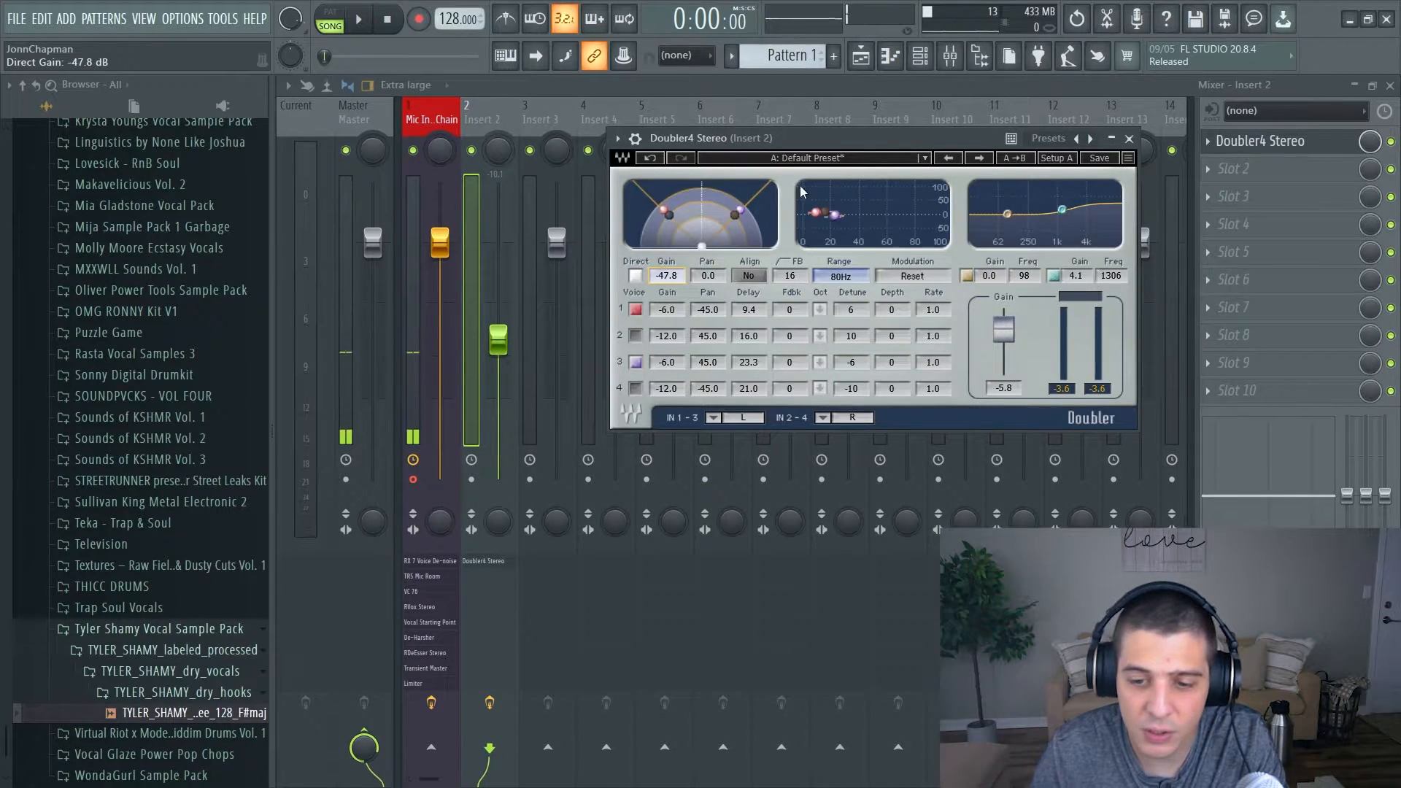
pyautogui.click(1143, 146)
pyautogui.press('space')
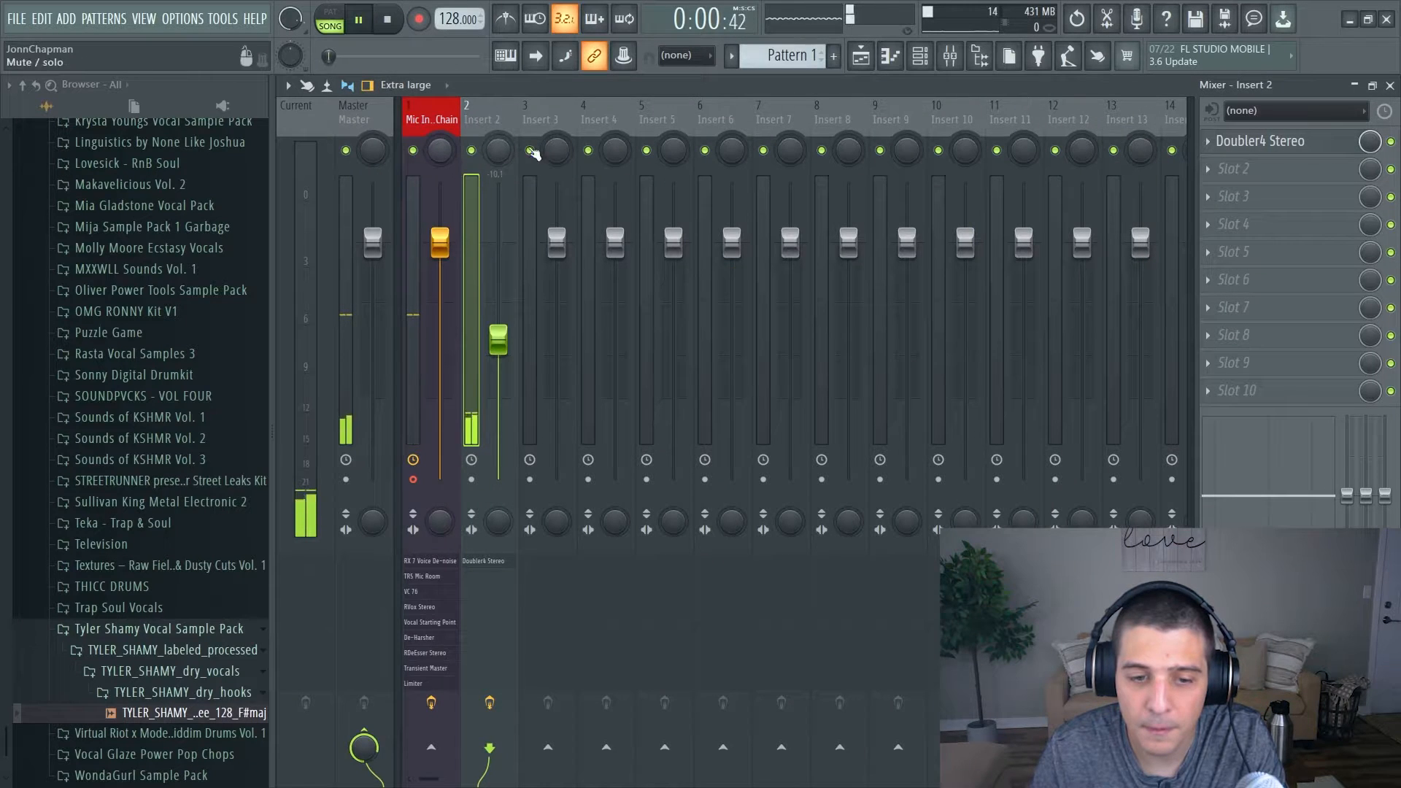
pyautogui.click(1307, 148)
pyautogui.click(664, 281)
pyautogui.write('0')
pyautogui.press('Return')
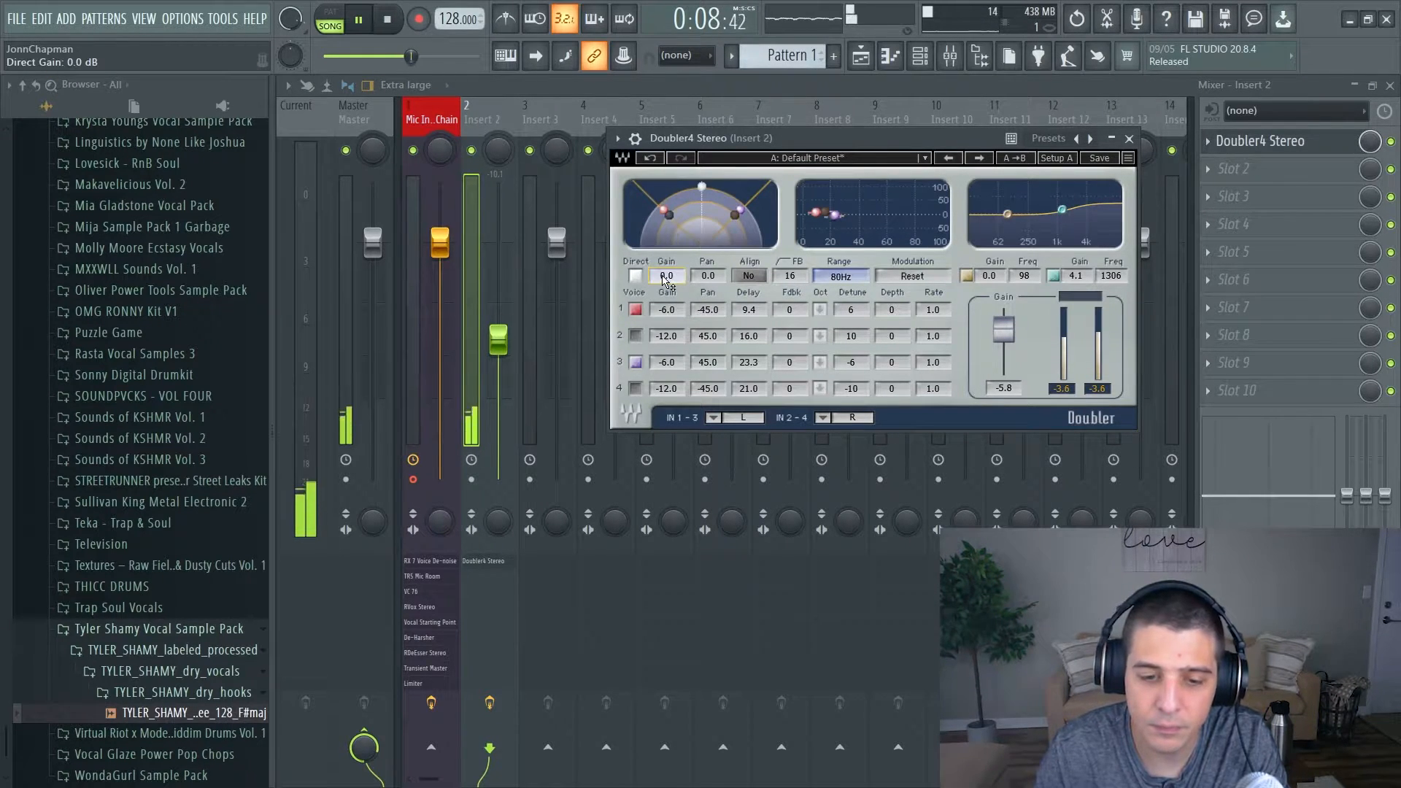
# Switch off the Doubler's direct signal and audition only the doubled voices.
pyautogui.click(636, 276)
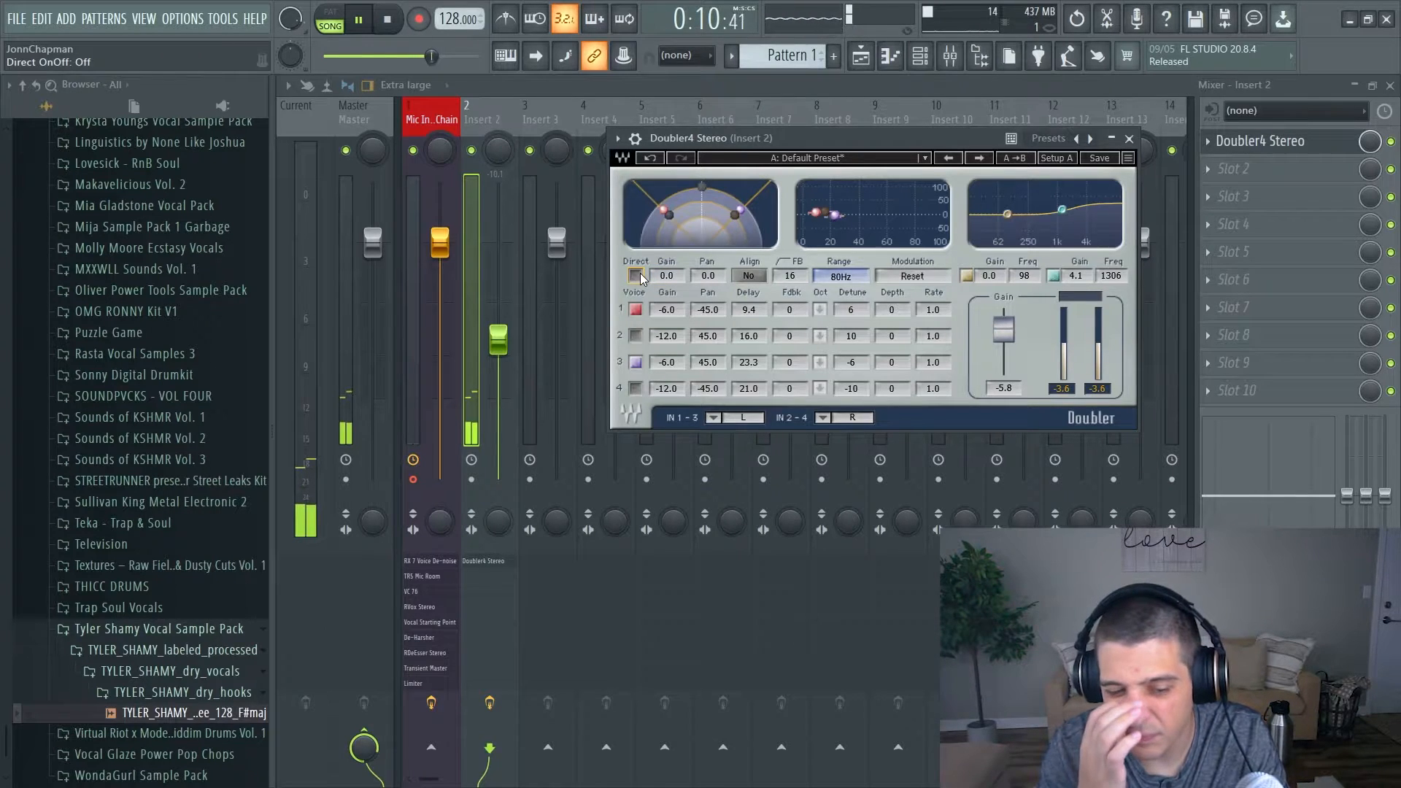
pyautogui.click(642, 279)
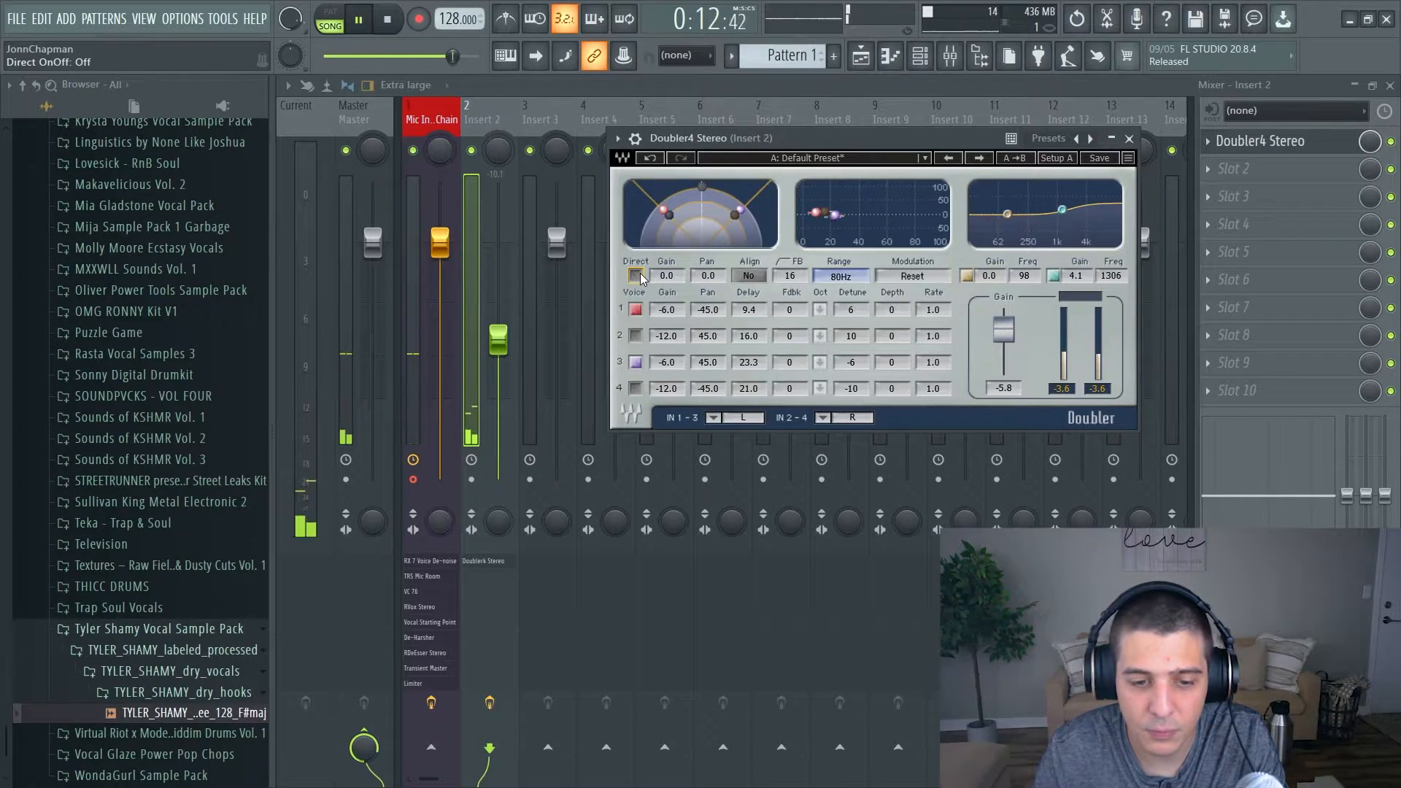
pyautogui.moveTo(755, 138); pyautogui.dragTo(690, 141)
pyautogui.press('space')
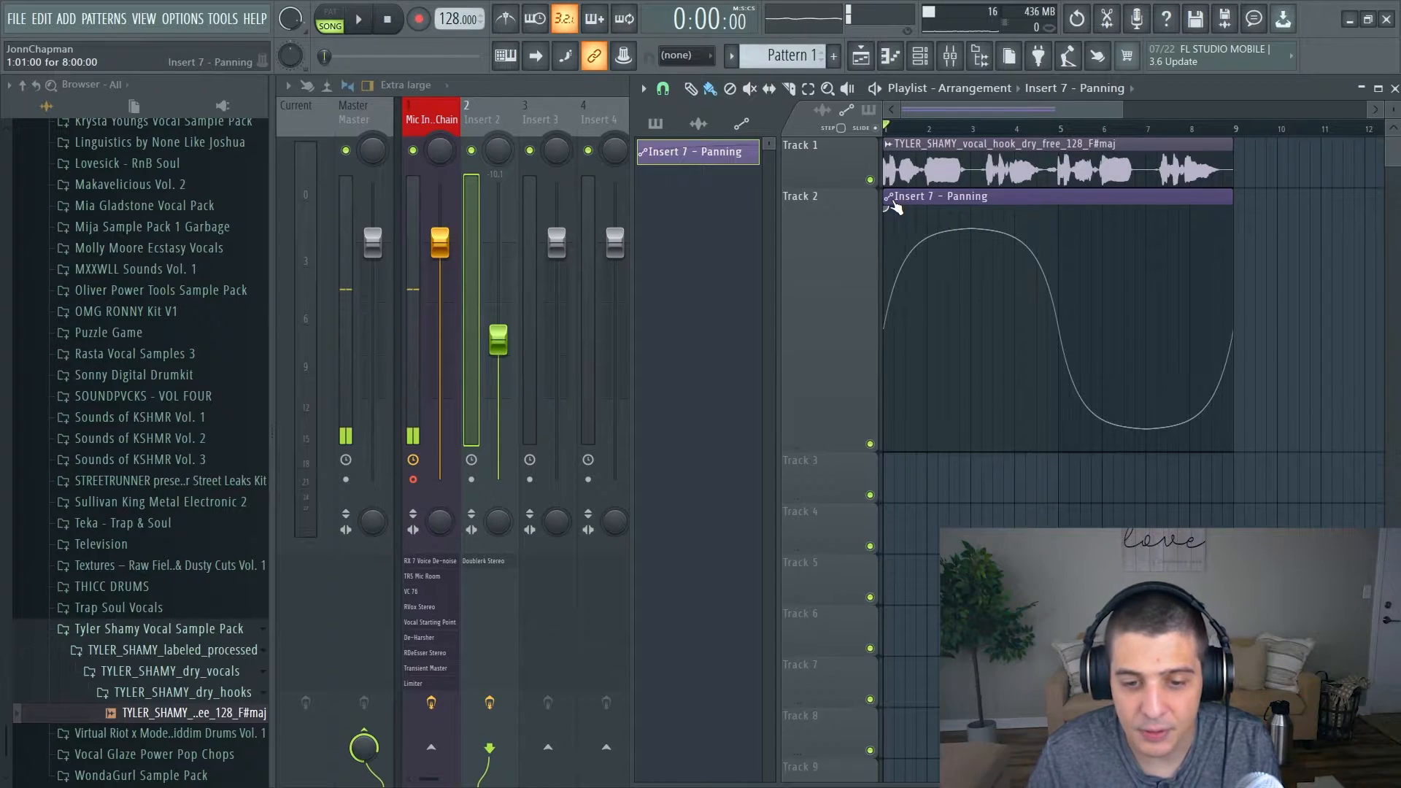
# Enlarge playlist Track 3 and overlay the second Insert 7 panning automation clip on the first one in Track 2.
pyautogui.moveTo(927, 196); pyautogui.dragTo(890, 437)
pyautogui.moveTo(842, 501); pyautogui.dragTo(850, 618)
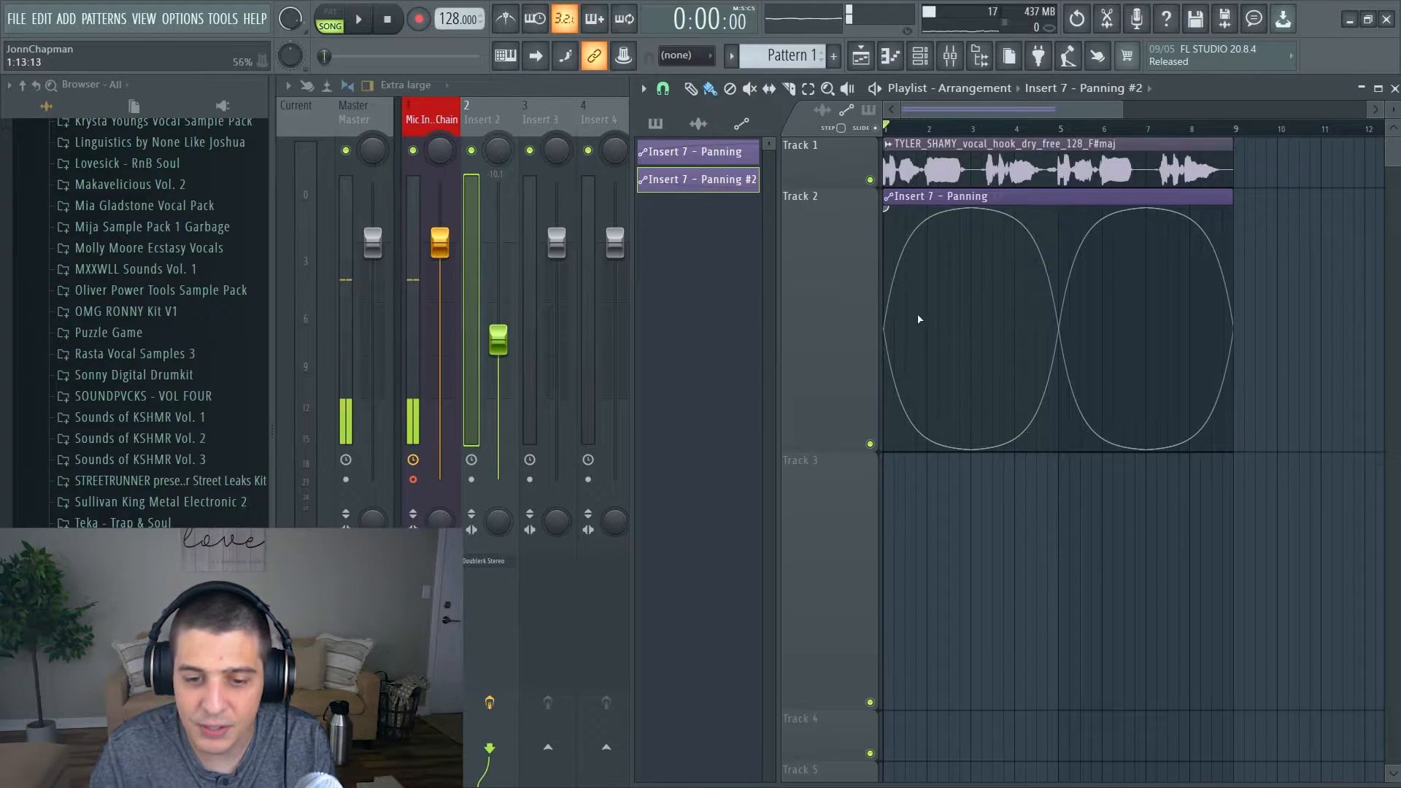
pyautogui.click(1035, 217)
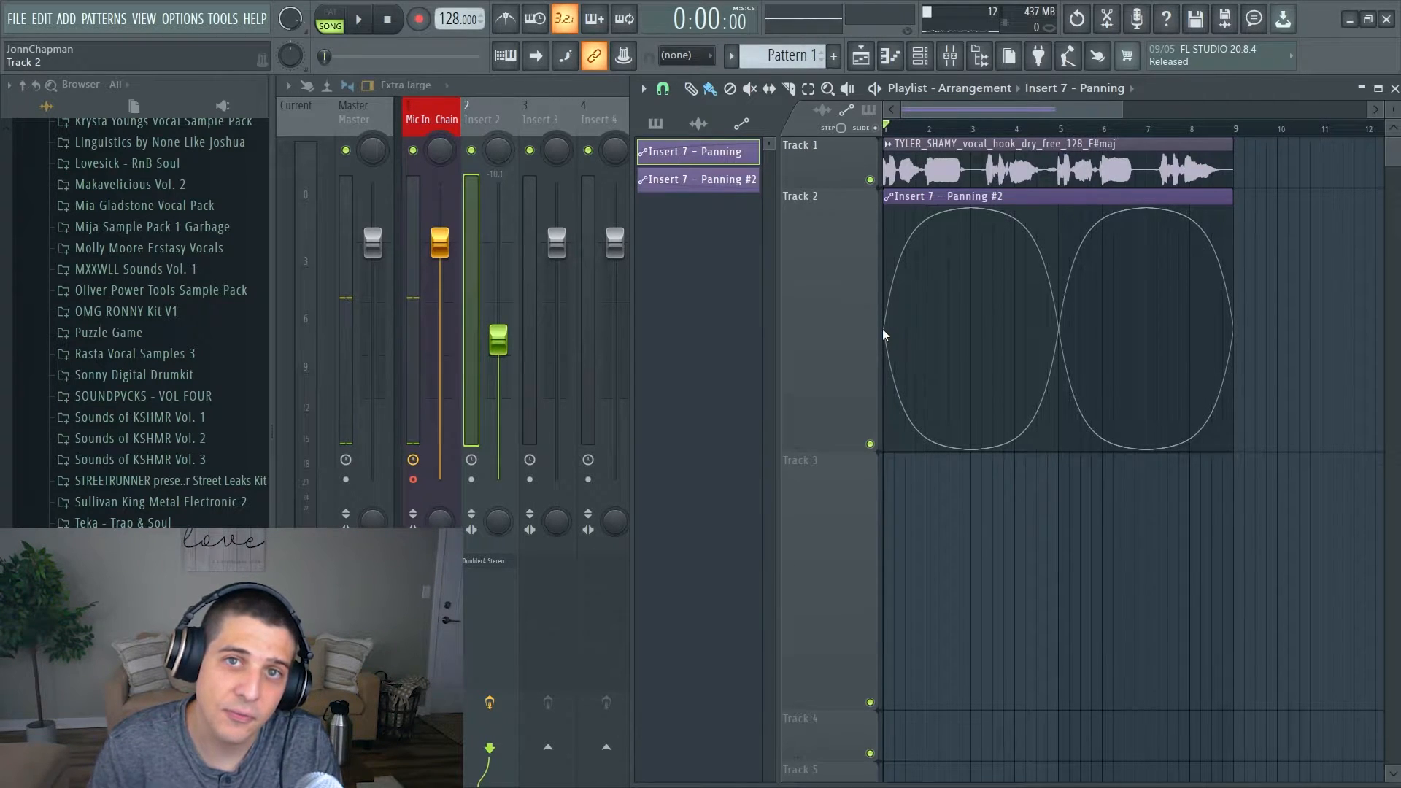
# Delete both panning automation clips from Track 2 and check the vocal sample's channel settings.
pyautogui.rightClick(996, 197)
pyautogui.rightClick(1008, 196)
pyautogui.doubleClick(1014, 171)
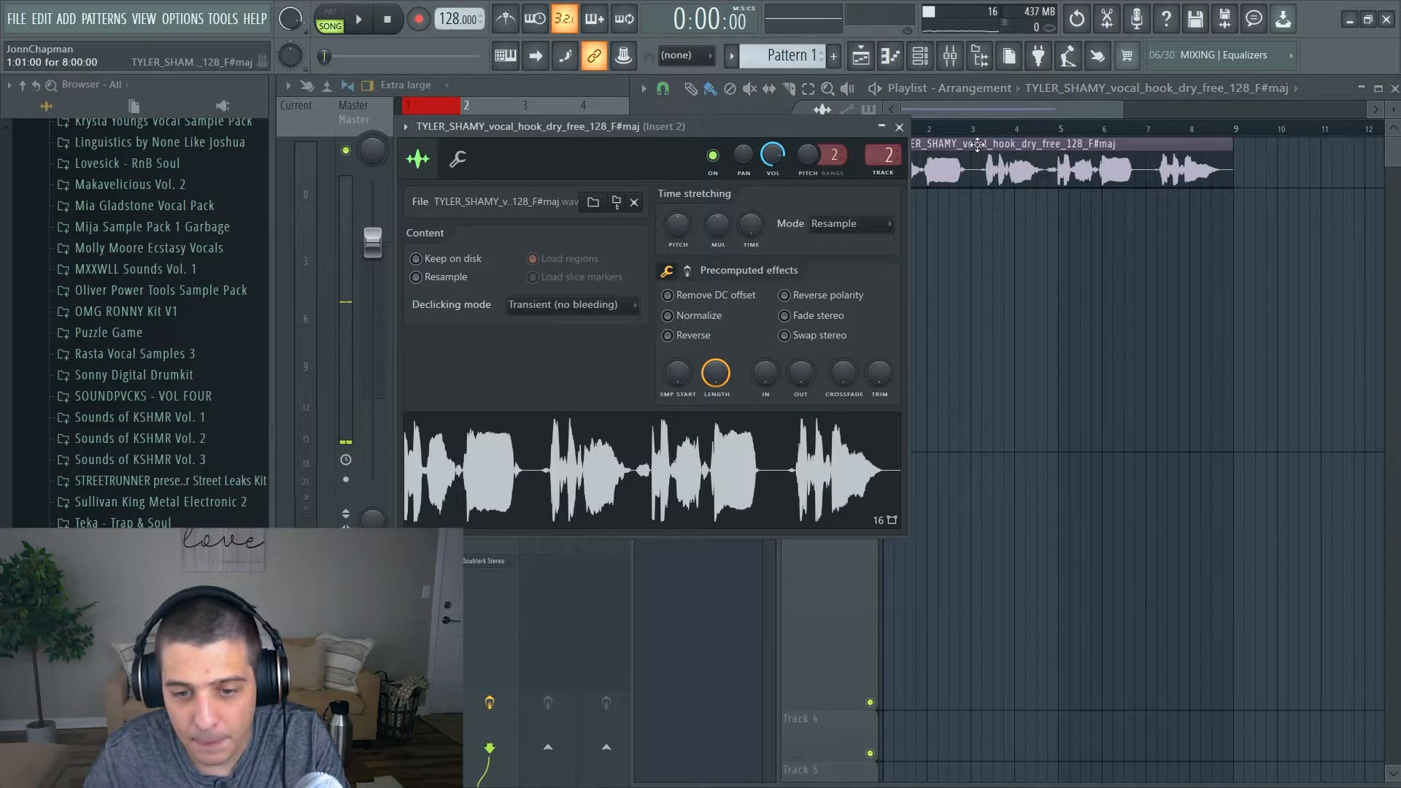
pyautogui.moveTo(826, 129); pyautogui.dragTo(848, 174)
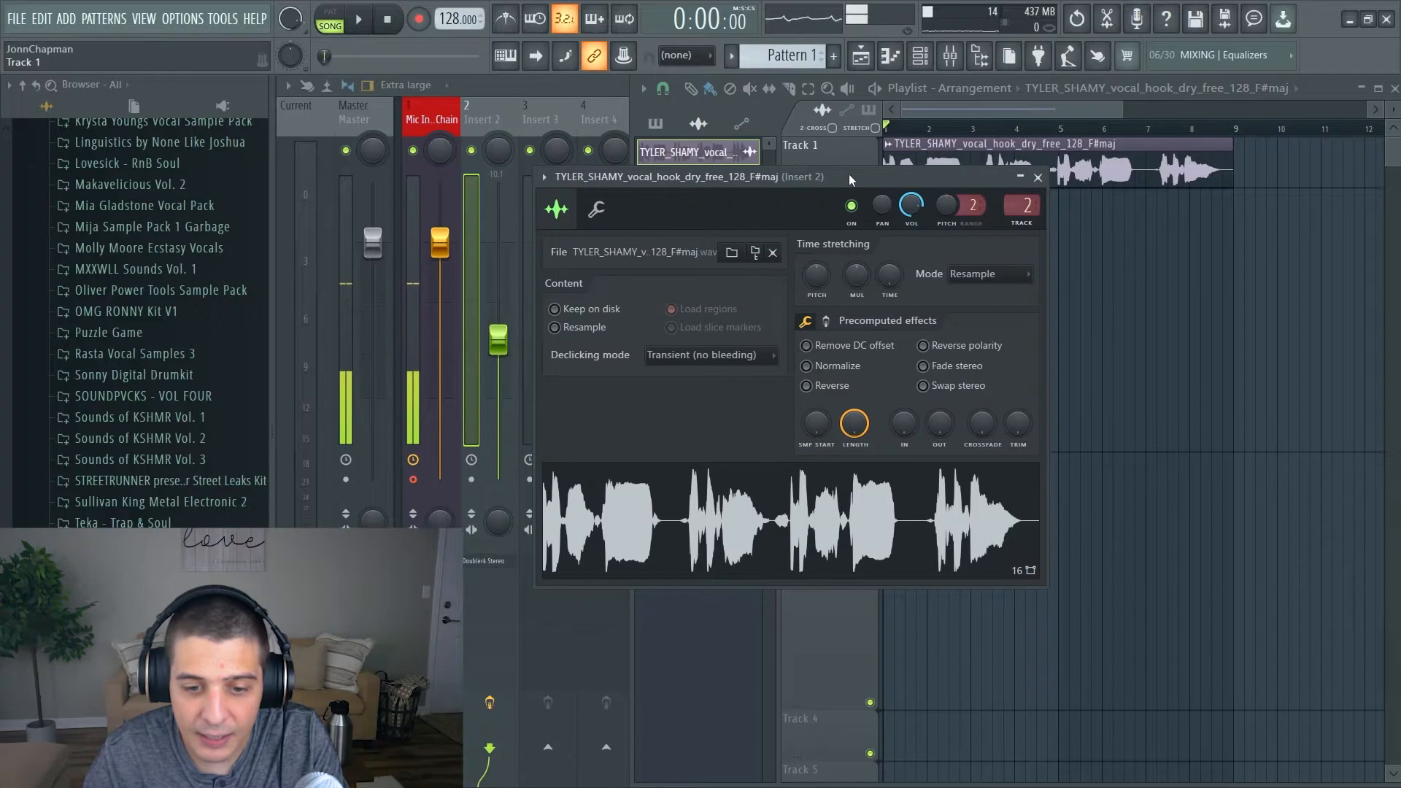
pyautogui.click(1037, 177)
# Lower Insert 2's volume fader to about -12.8 dB in the mixer while the vocal plays.
pyautogui.doubleClick(541, 86)
pyautogui.press('space')
pyautogui.moveTo(501, 351); pyautogui.dragTo(502, 360)
pyautogui.press('space')
# Route Insert 2 to Insert 3 and Insert 4 and remove its routing to the Master.
pyautogui.click(547, 749)
pyautogui.click(605, 747)
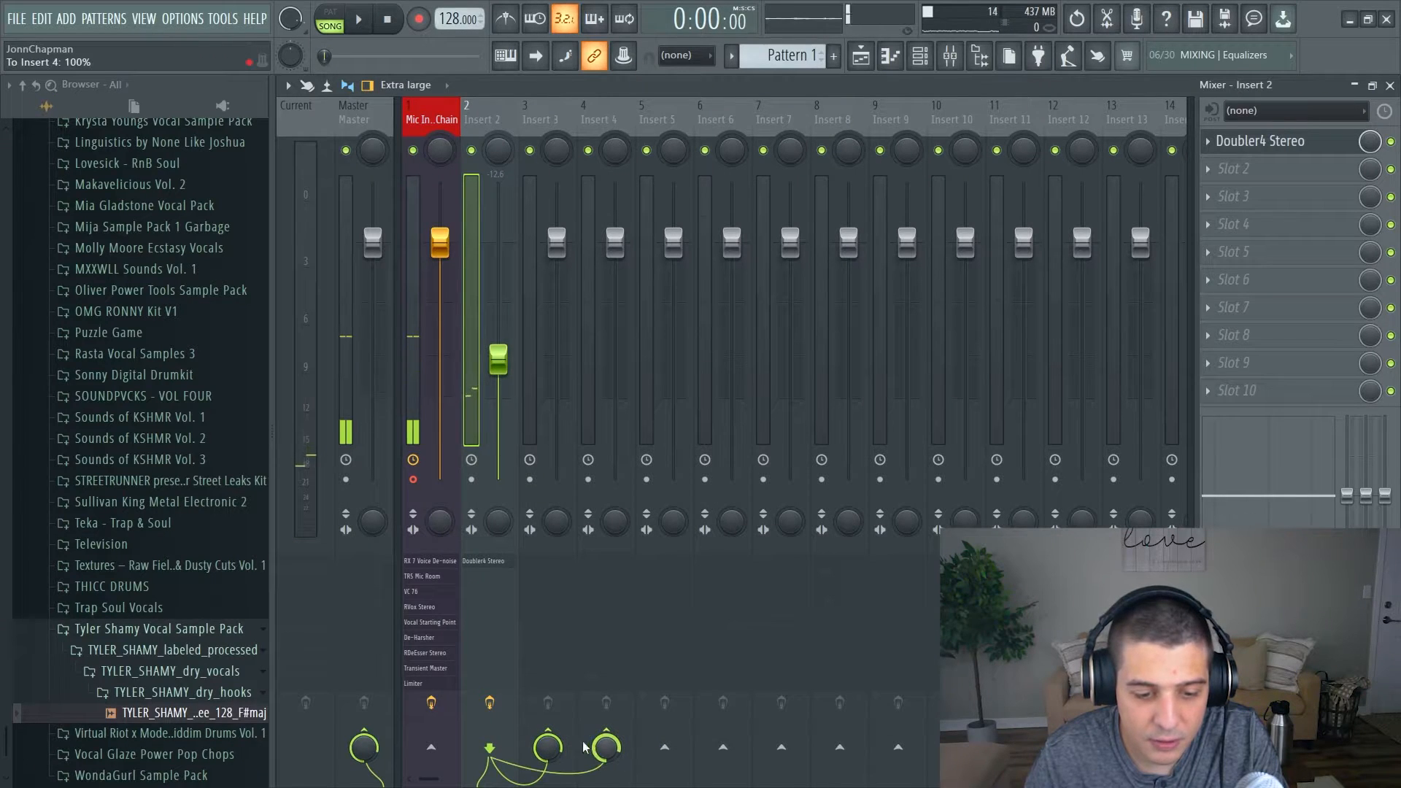
pyautogui.click(365, 731)
# Set the faders of Insert 3 and Insert 4 to -10.4 dB and Insert 2 to -10.1 dB, and audition the routing.
pyautogui.click(604, 124)
pyautogui.click(546, 124)
pyautogui.click(487, 124)
pyautogui.moveTo(557, 243); pyautogui.dragTo(557, 340)
pyautogui.moveTo(615, 243); pyautogui.dragTo(498, 338)
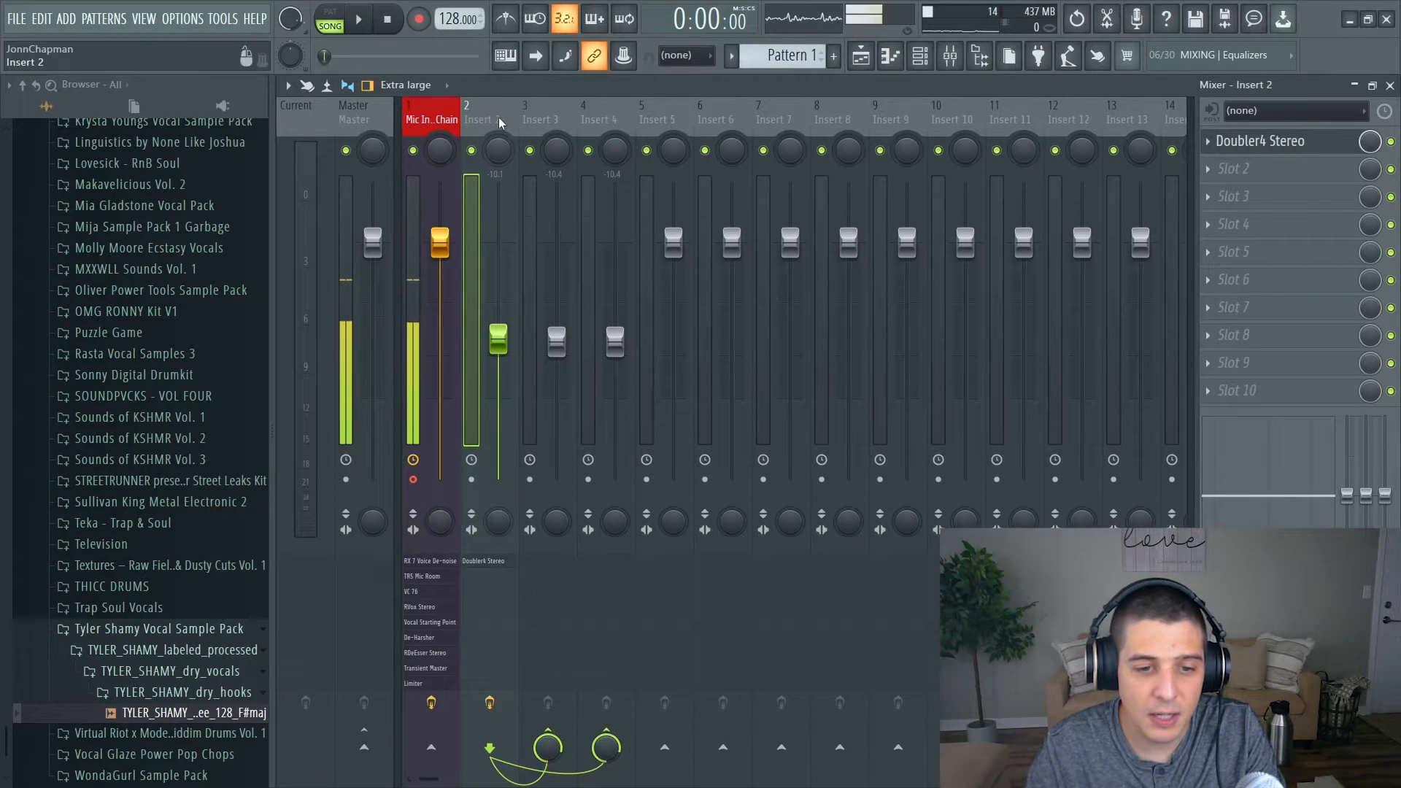
pyautogui.press('space')
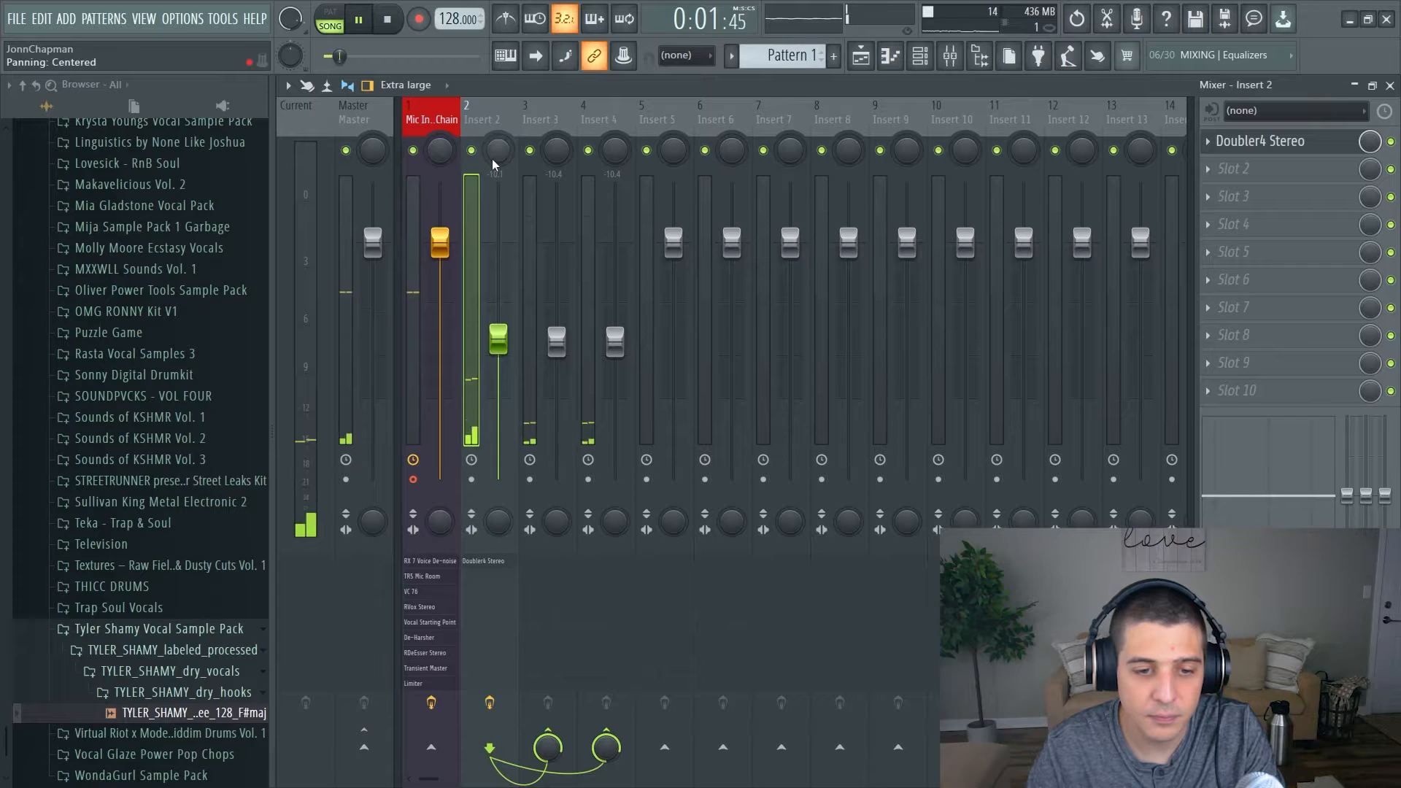
pyautogui.press('space')
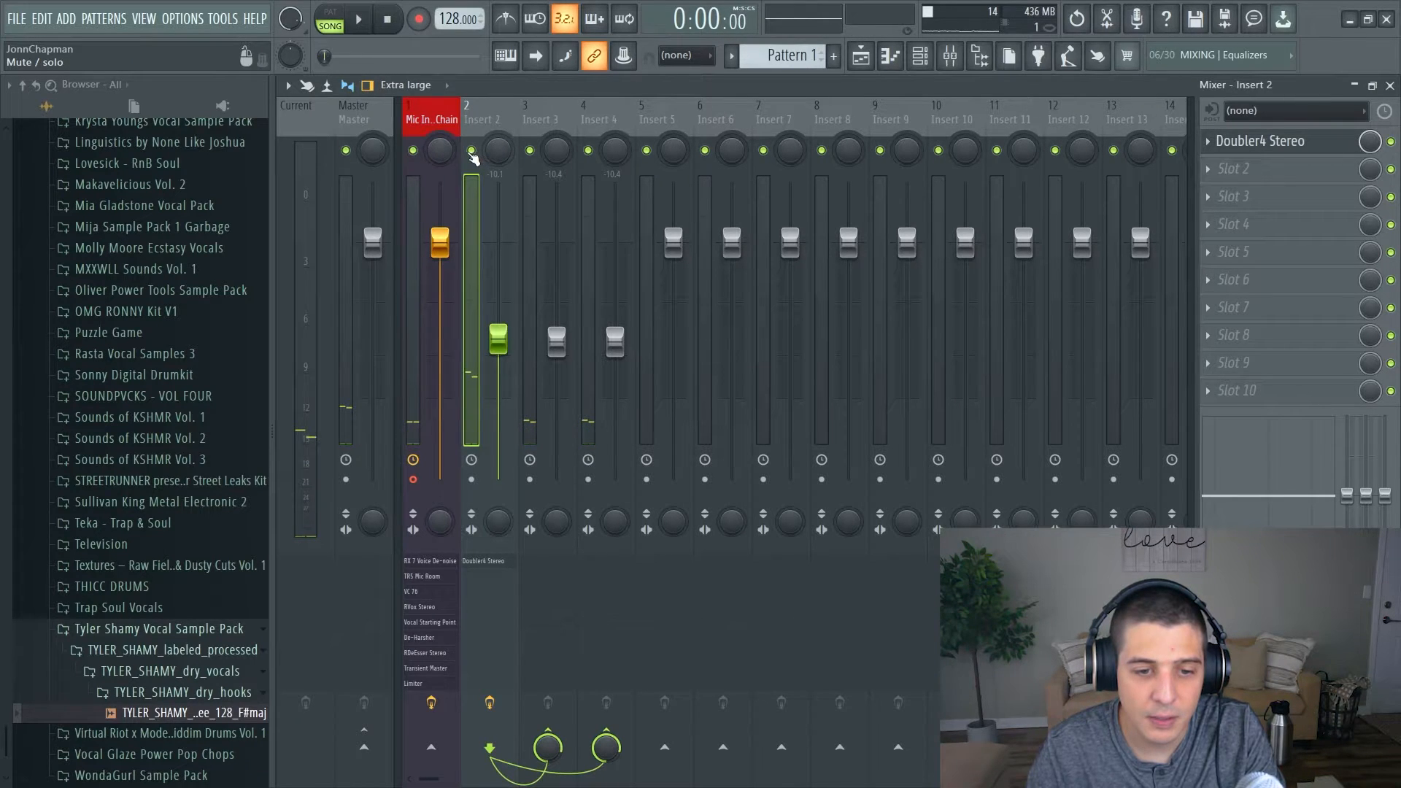
# Examine the two opposing Insert 7 panning automation clips in the playlist and return to the full mixer.
pyautogui.click(549, 119)
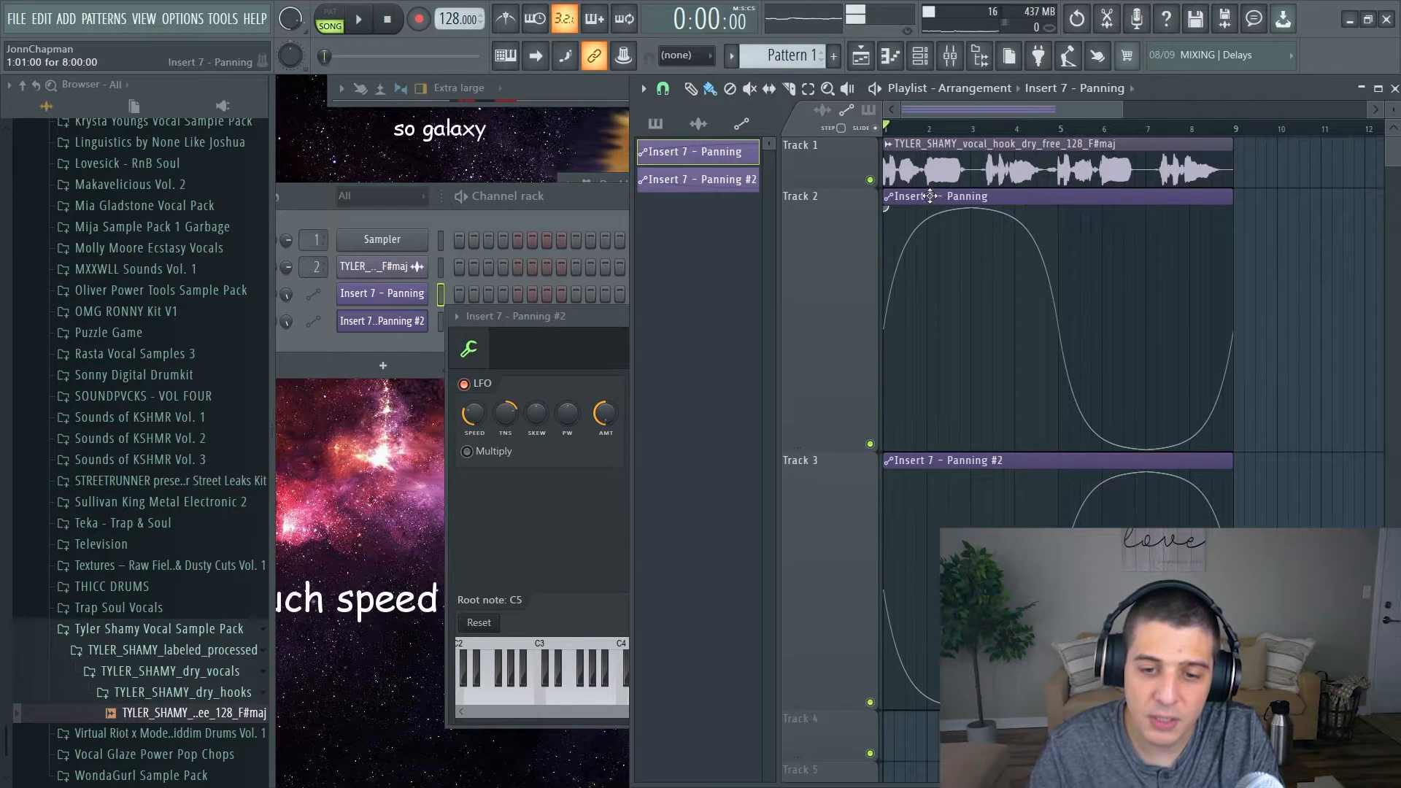
pyautogui.moveTo(930, 196); pyautogui.dragTo(858, 213)
pyautogui.click(951, 464)
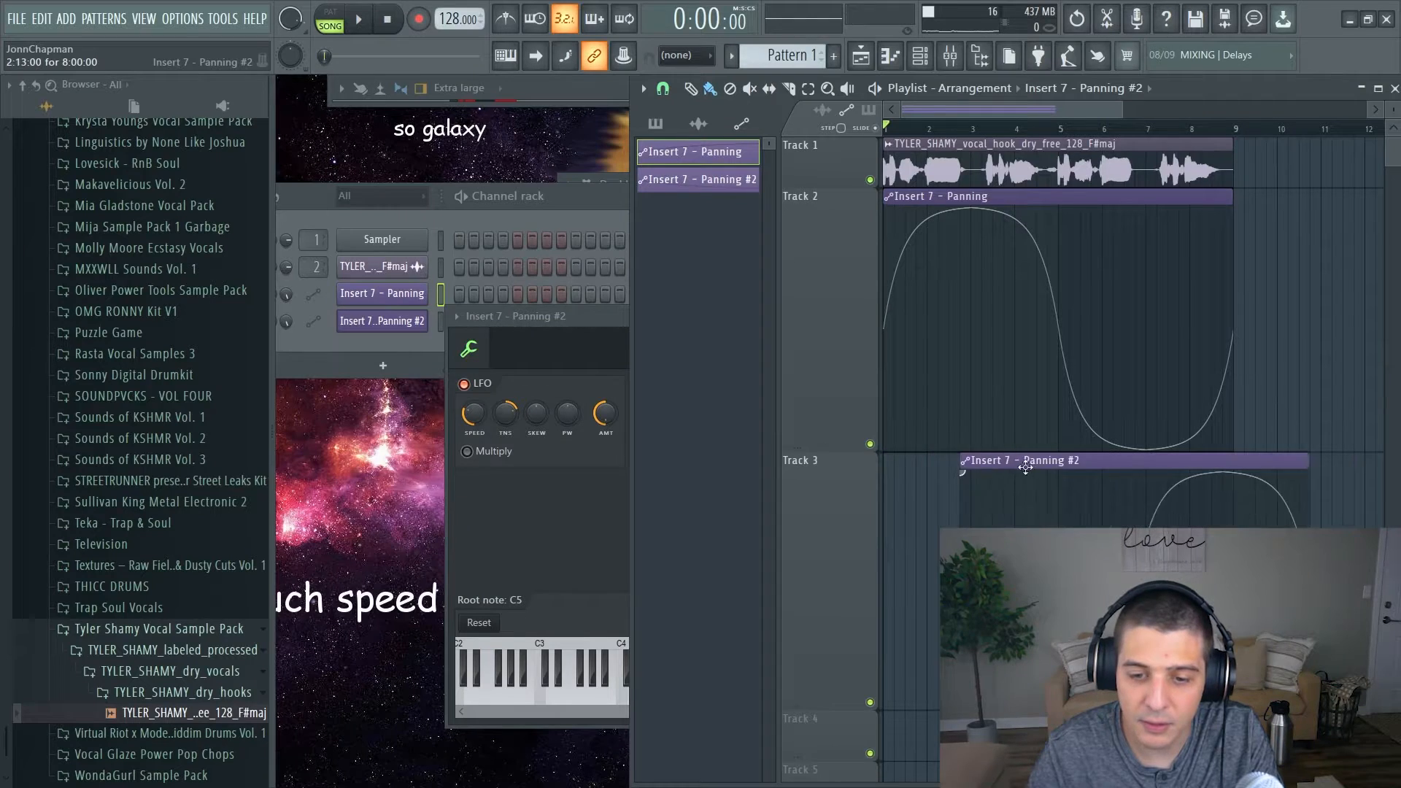
pyautogui.click(948, 64)
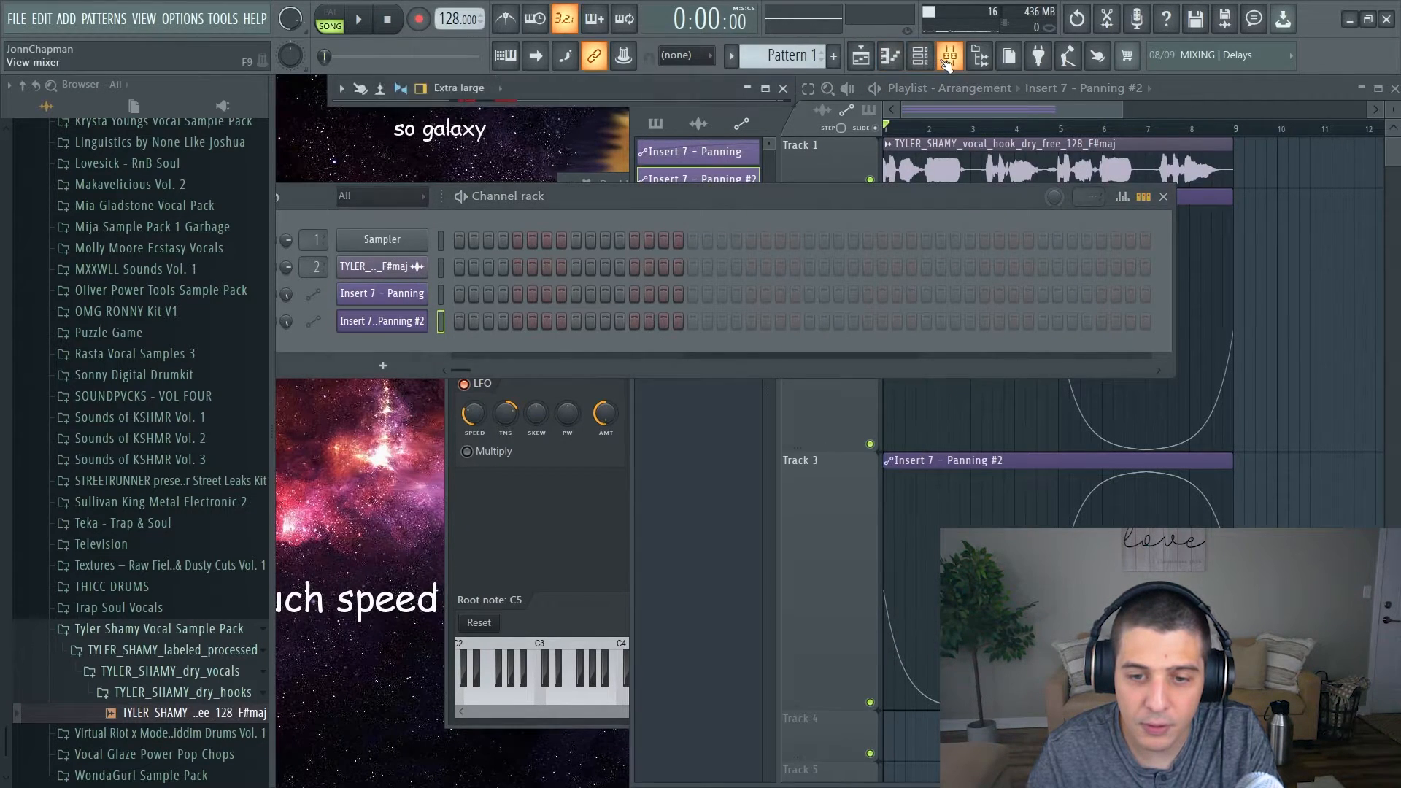
pyautogui.click(765, 89)
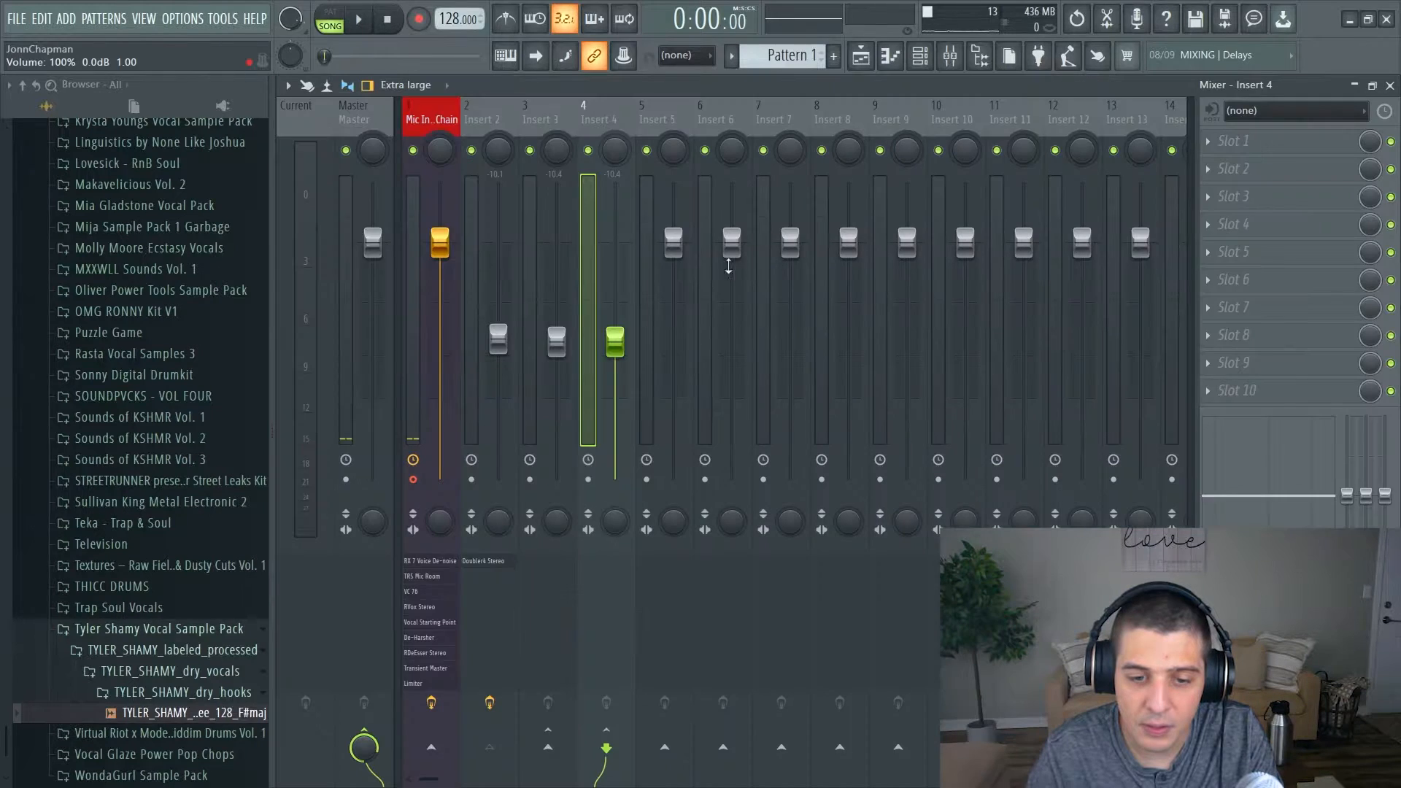
# Reverse the polarity of Insert 4 and audition it together with Insert 3.
pyautogui.click(536, 105)
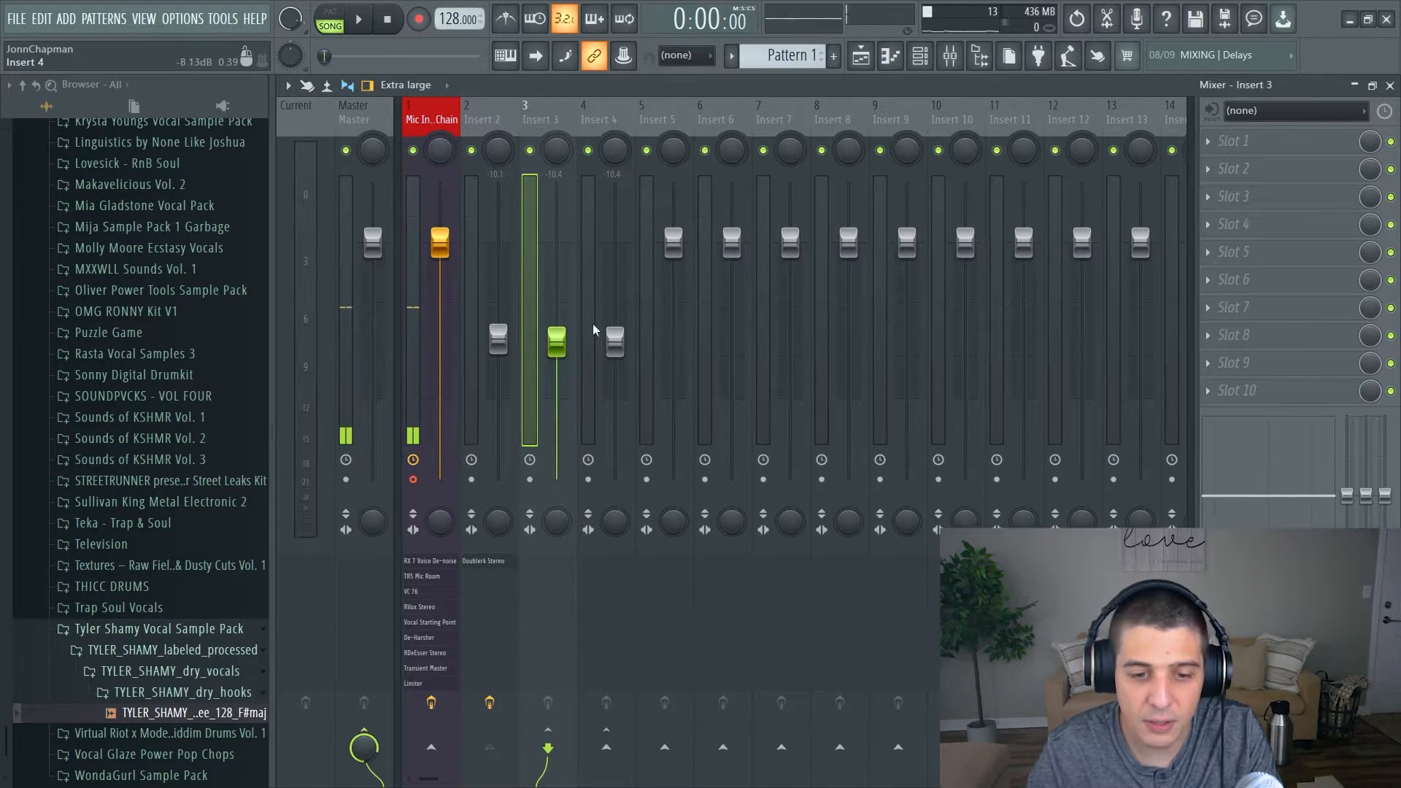
pyautogui.click(593, 139)
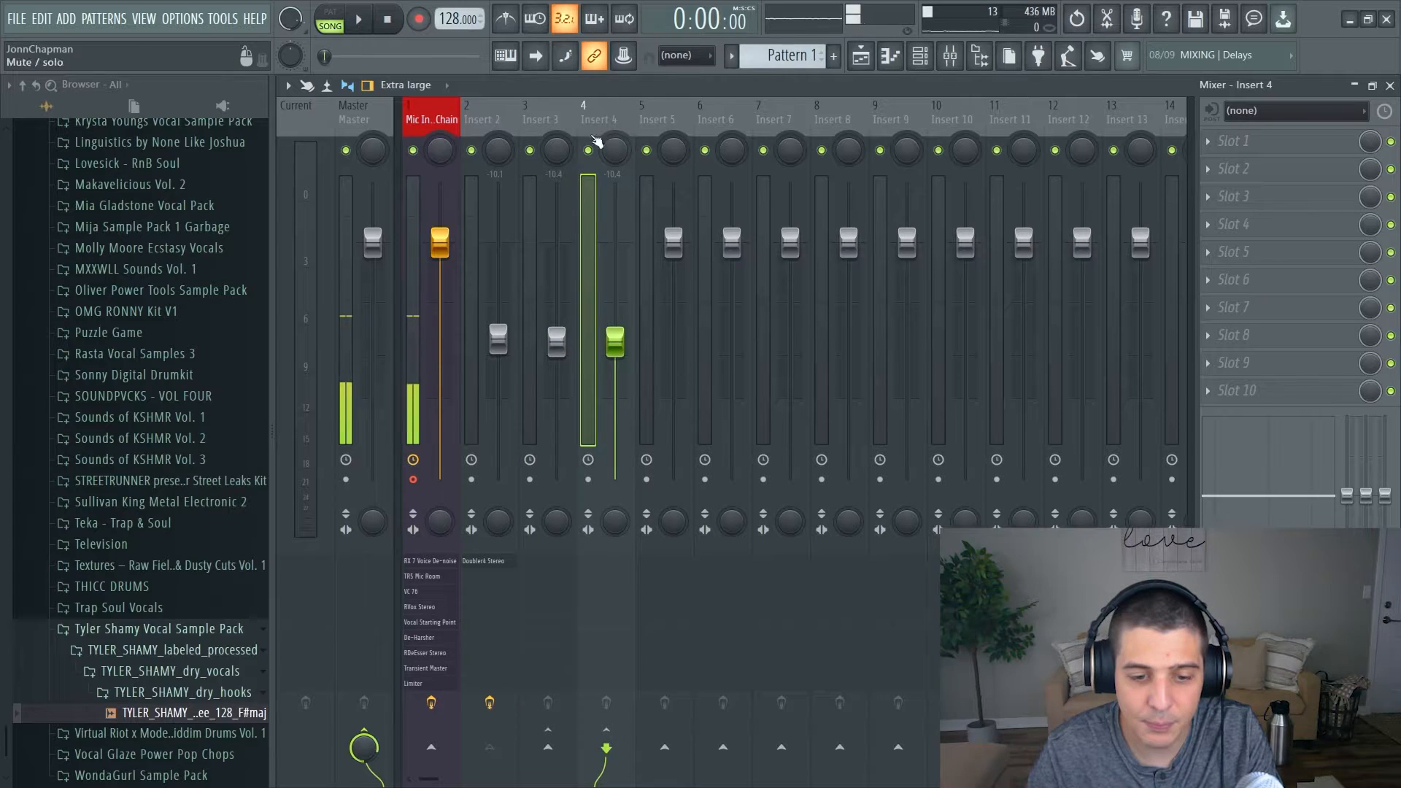
pyautogui.click(588, 514)
pyautogui.press('space')
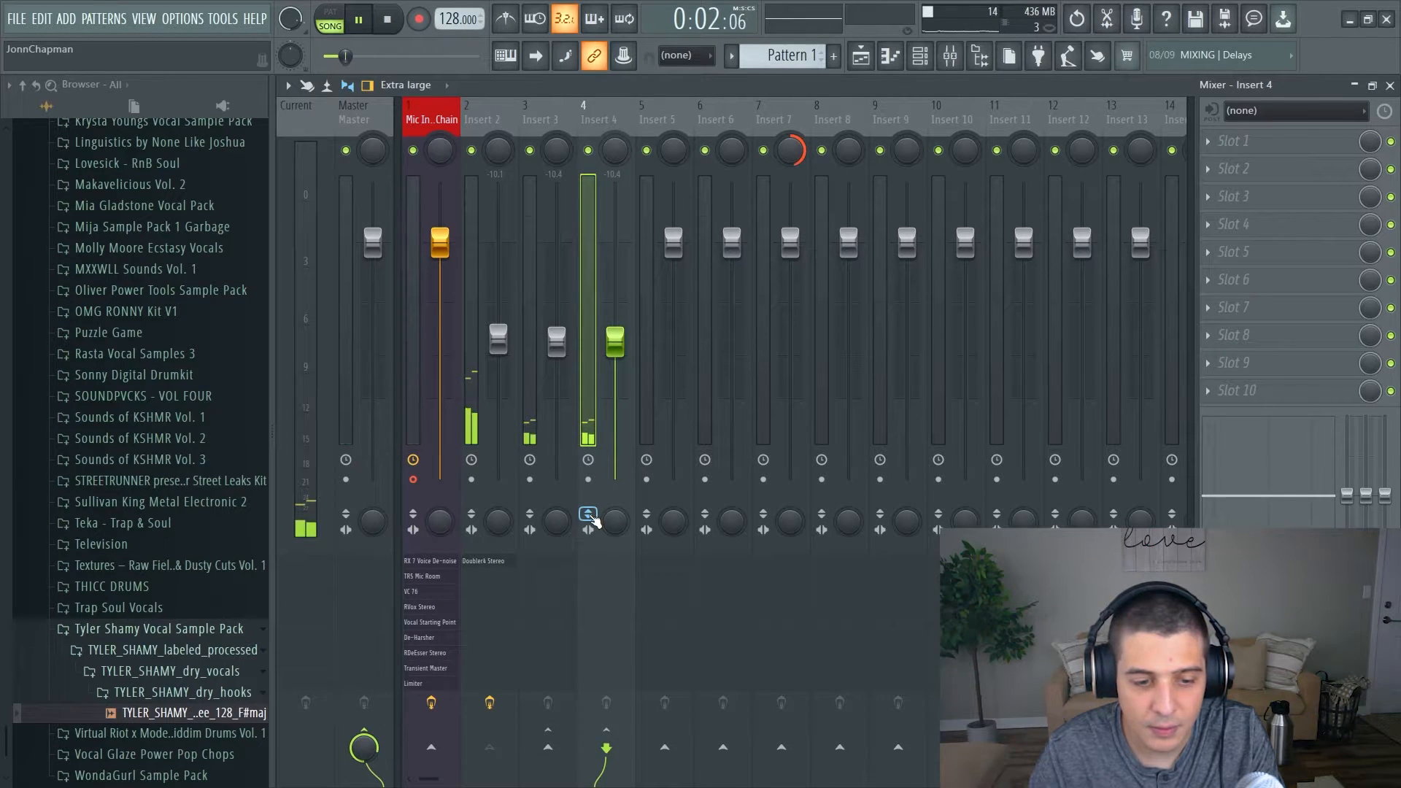
pyautogui.click(539, 606)
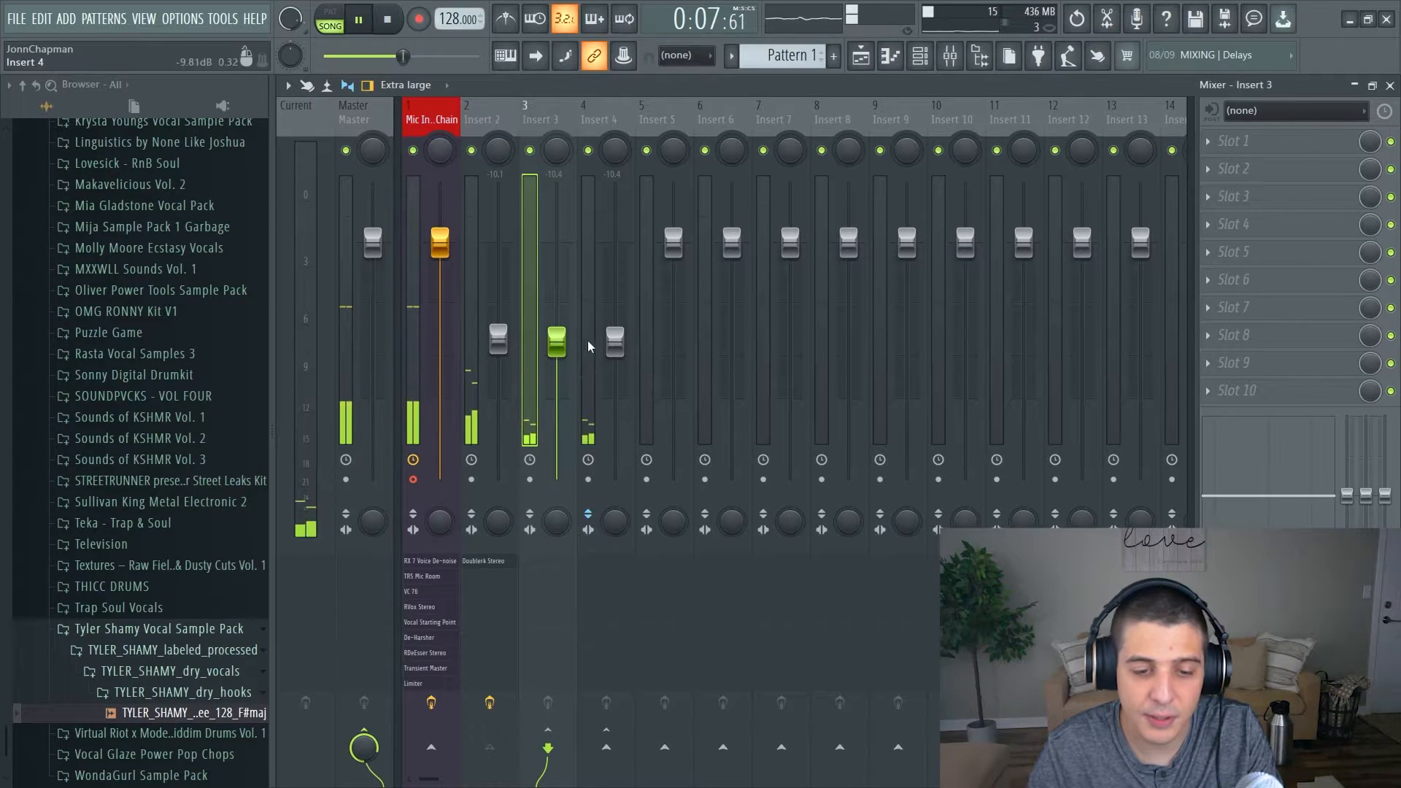
pyautogui.click(590, 515)
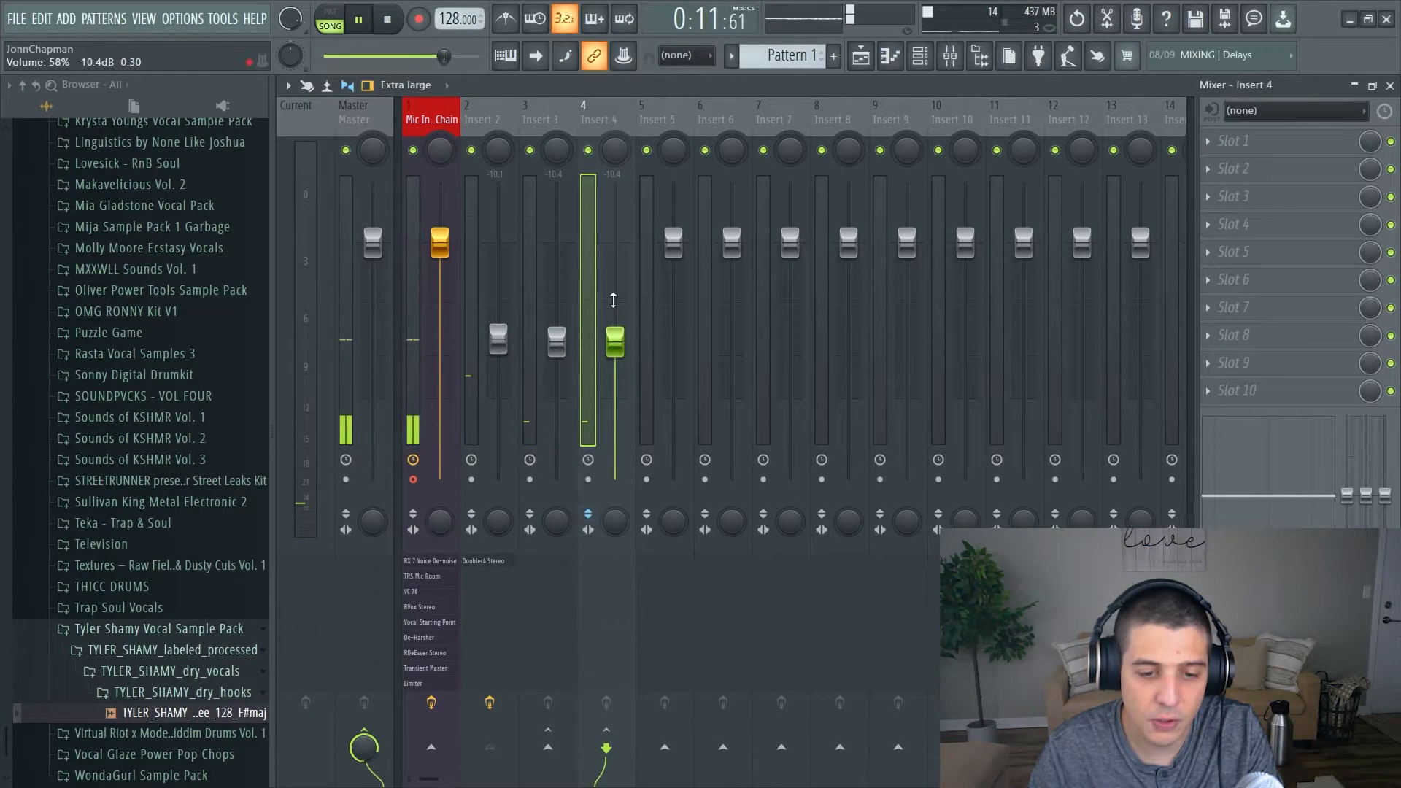
pyautogui.press('space')
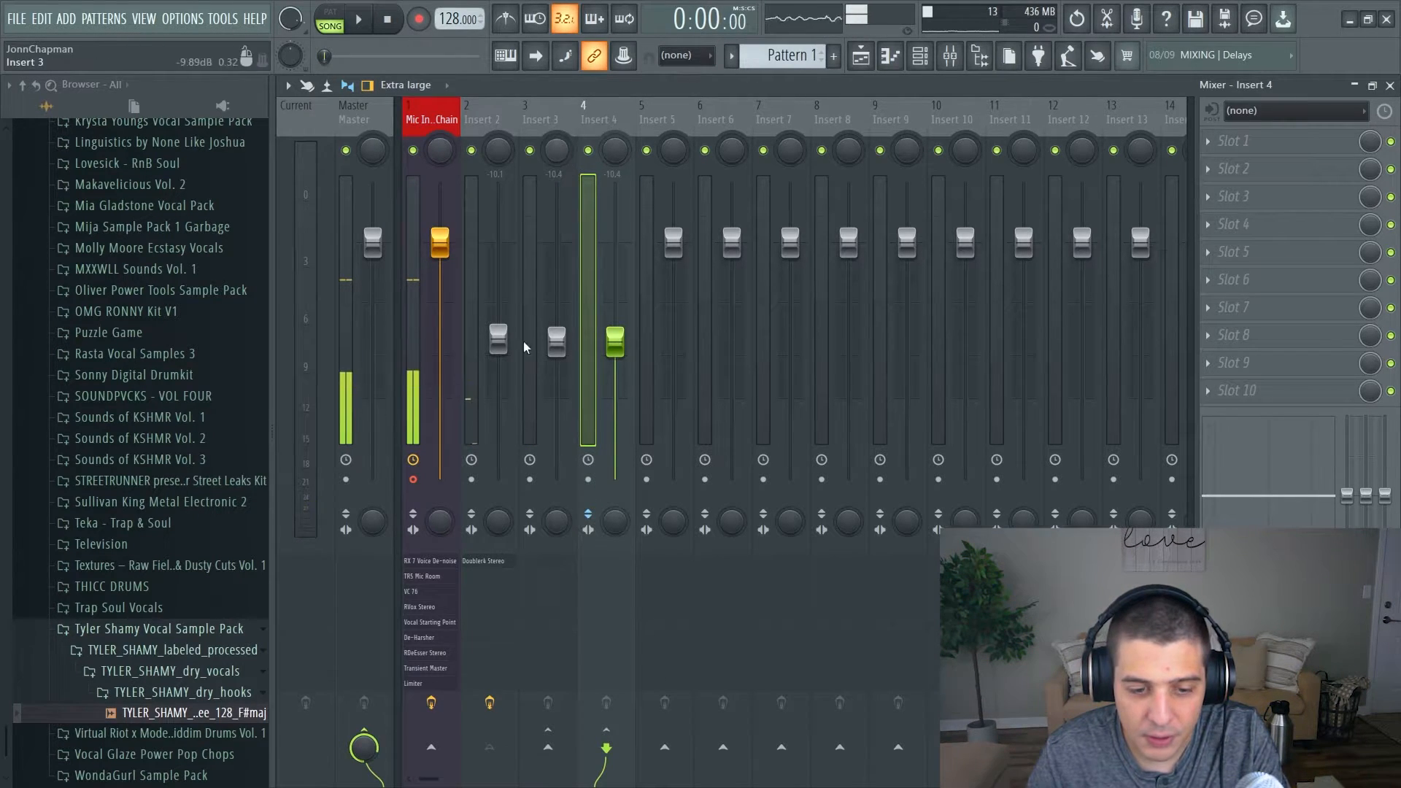
# Pan Insert 3 hard left and Insert 4 hard right while auditioning the vocal.
pyautogui.click(557, 150)
pyautogui.press('space')
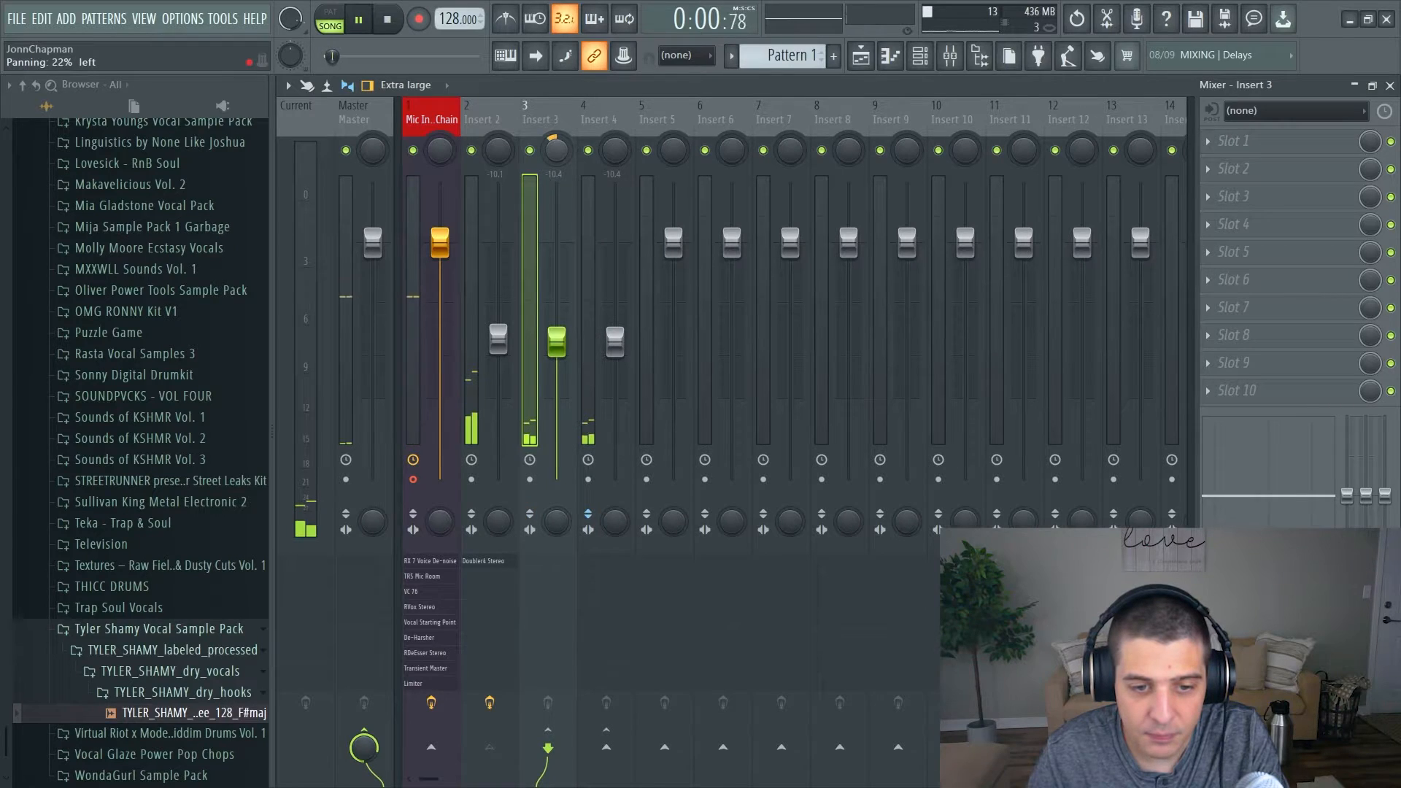
pyautogui.moveTo(611, 141)
pyautogui.mouseDown()
pyautogui.moveTo(556, 164)
pyautogui.moveTo(613, 140)
pyautogui.mouseUp()
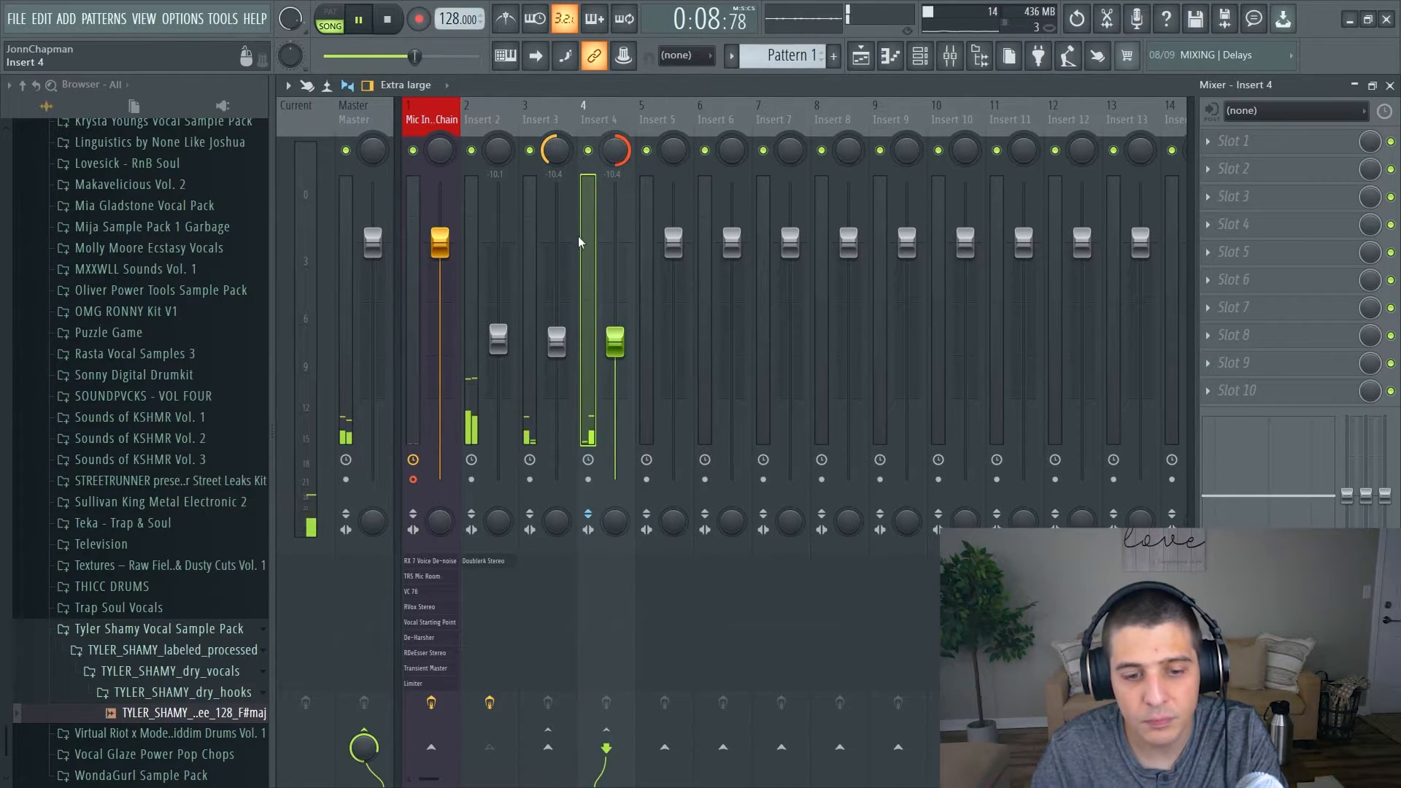
pyautogui.press('space')
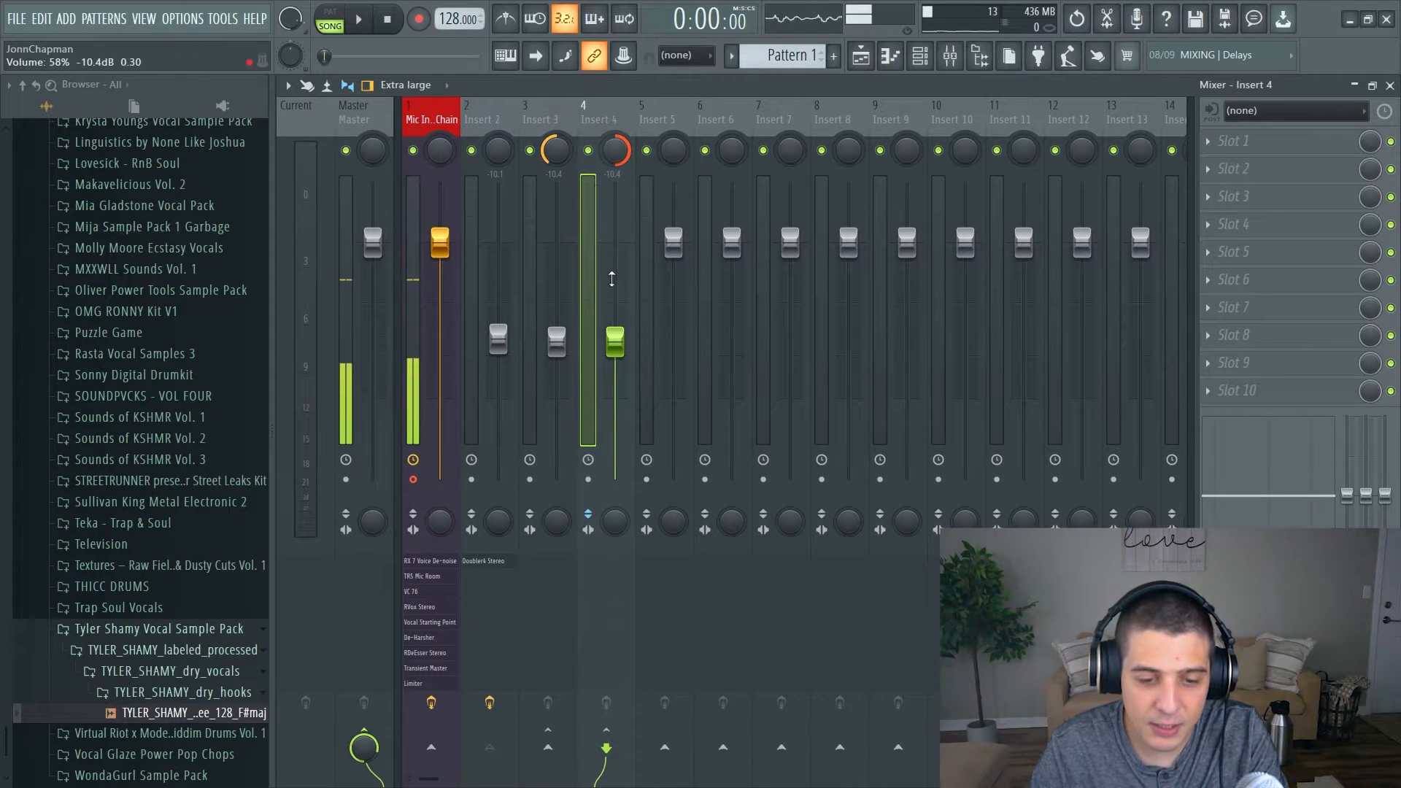
pyautogui.click(555, 151)
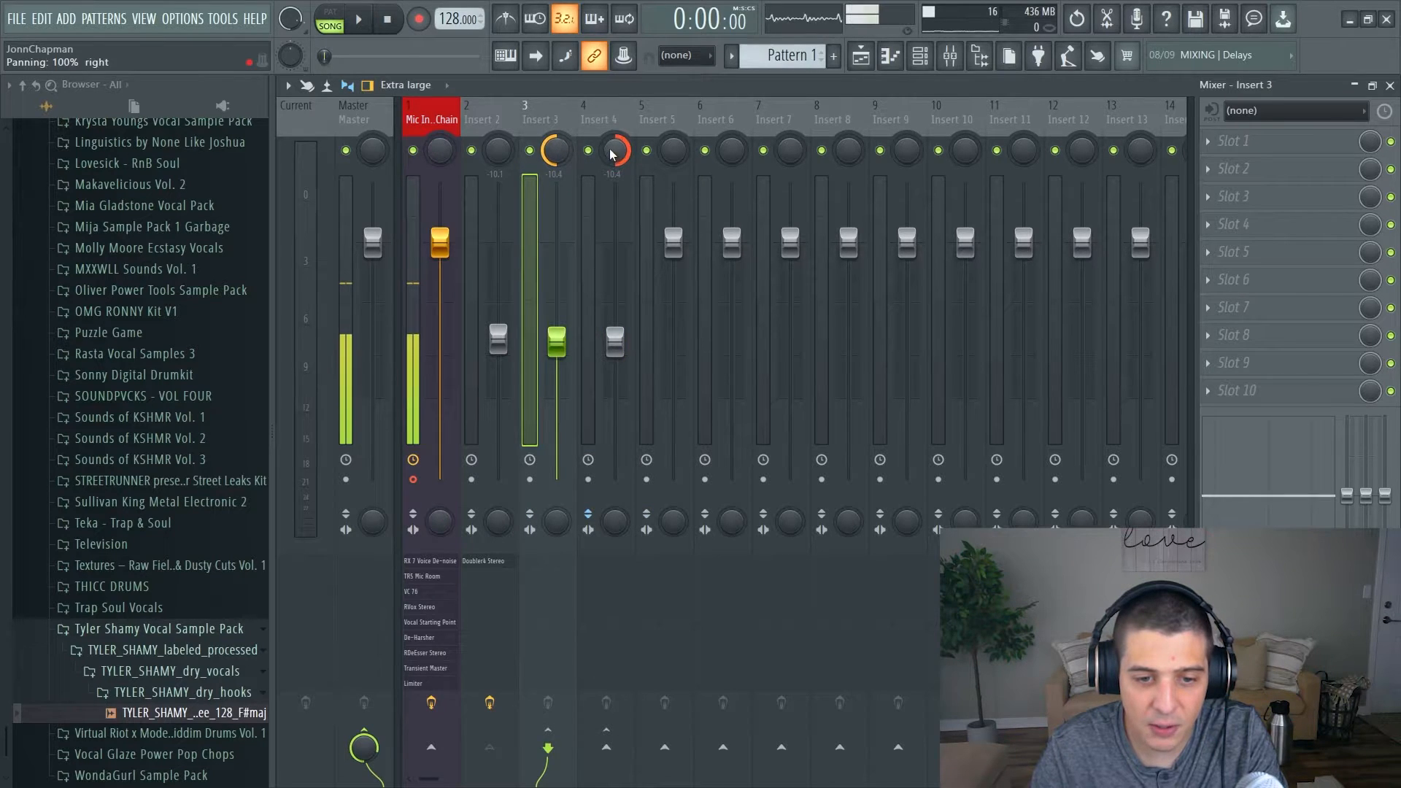
# Load ValhallaDelay into the first effect slot of Insert 4 only.
pyautogui.click(615, 121)
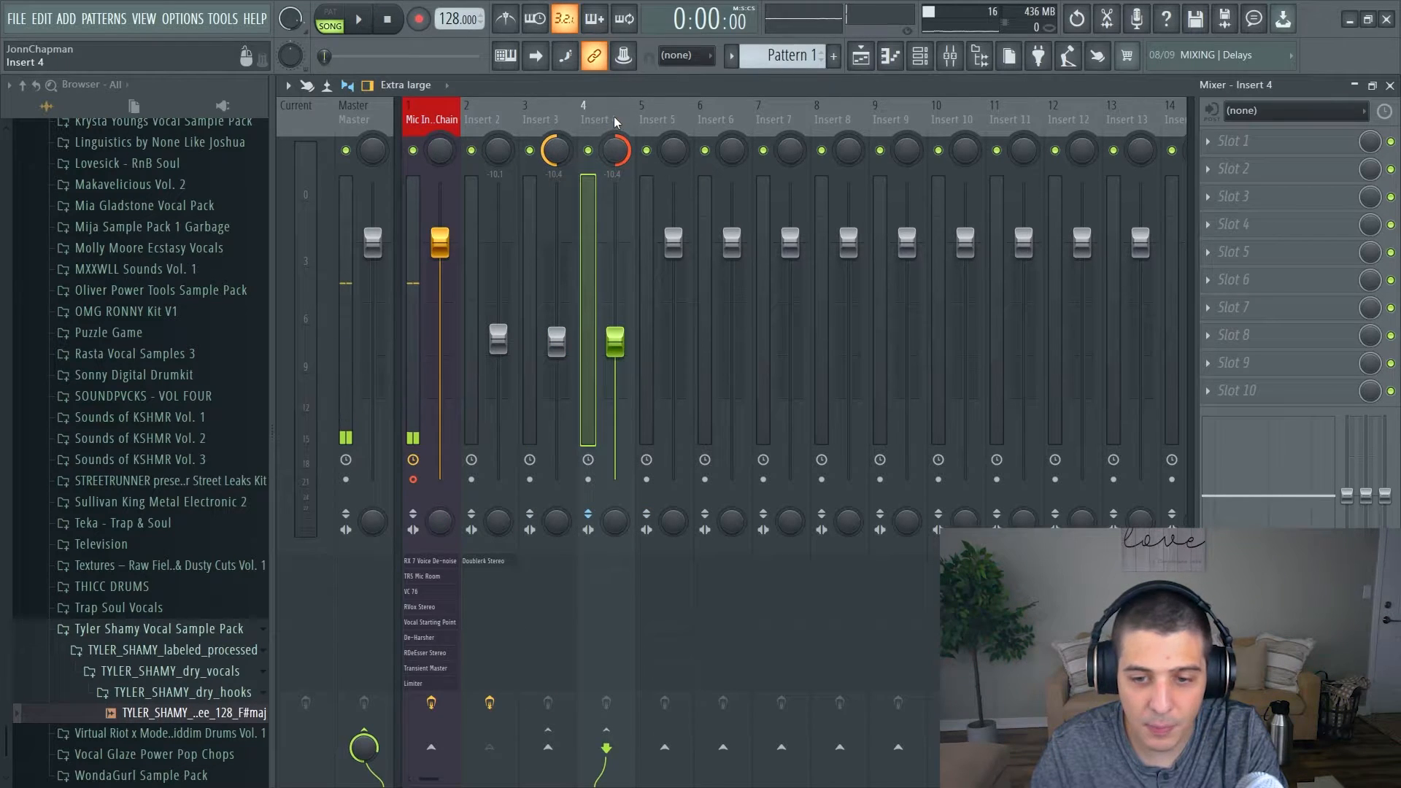
pyautogui.click(1233, 141)
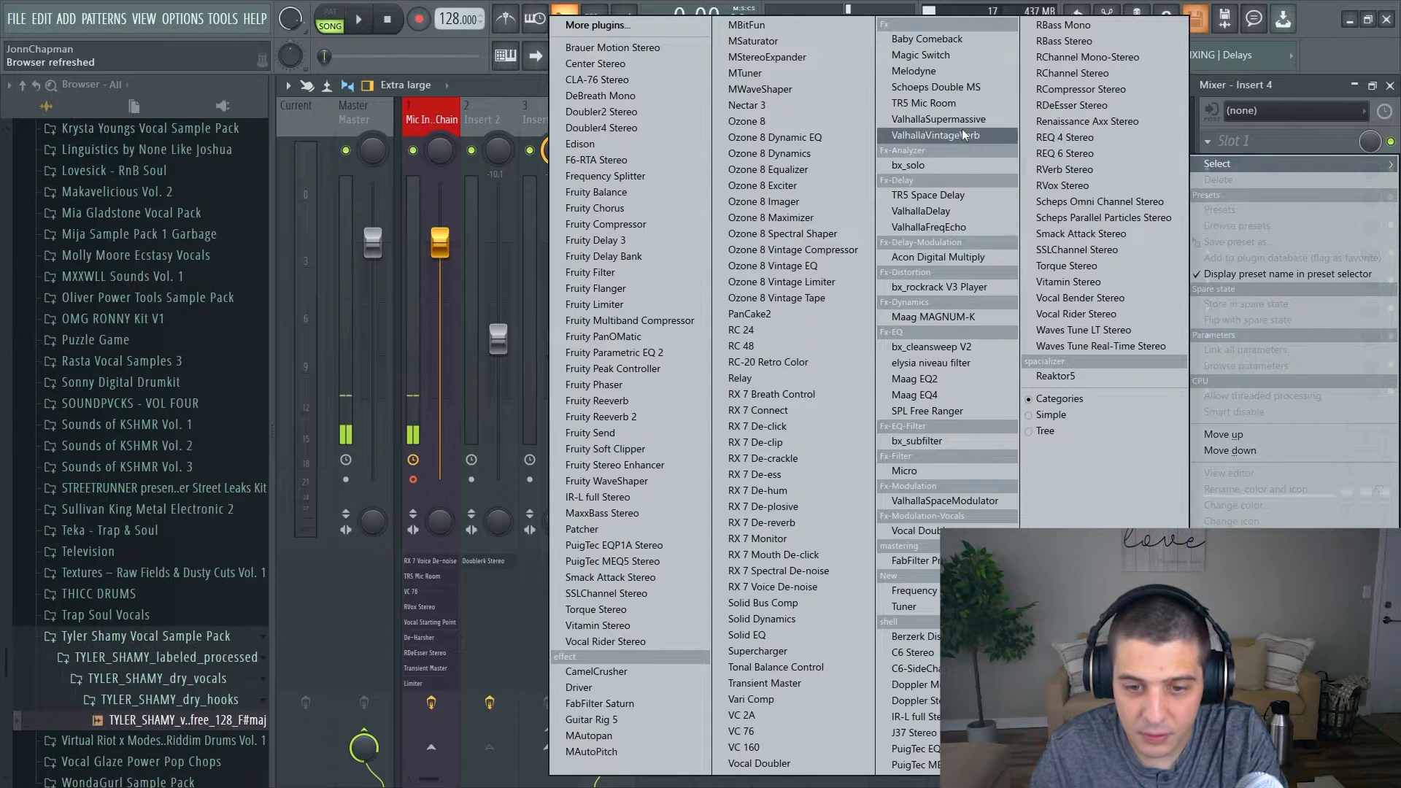
pyautogui.click(948, 212)
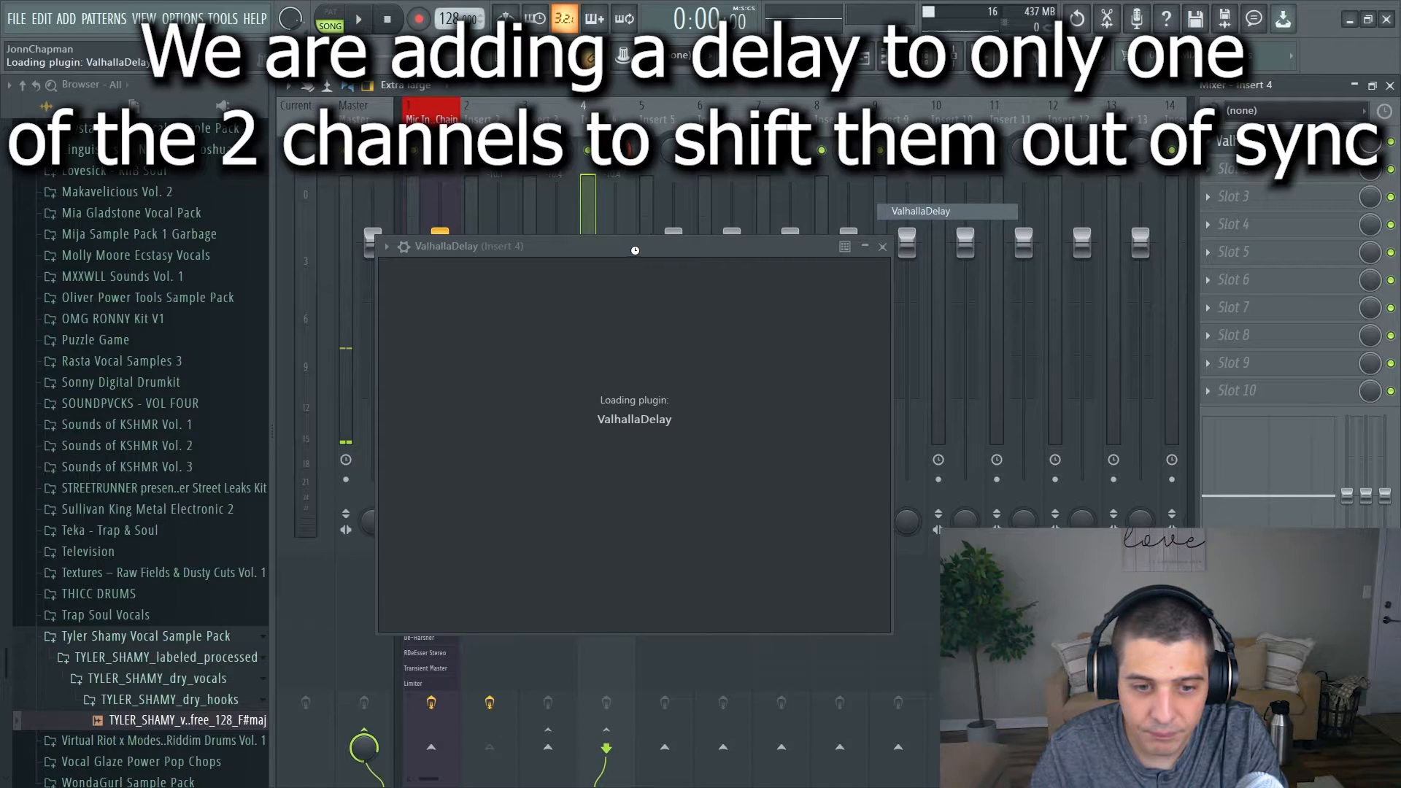
pyautogui.moveTo(633, 250); pyautogui.dragTo(758, 174)
# Set ValhallaDelay's mix to 100%, delay to 18 ms and feedback to 0%, and close the plugin.
pyautogui.moveTo(544, 321); pyautogui.dragTo(584, 5)
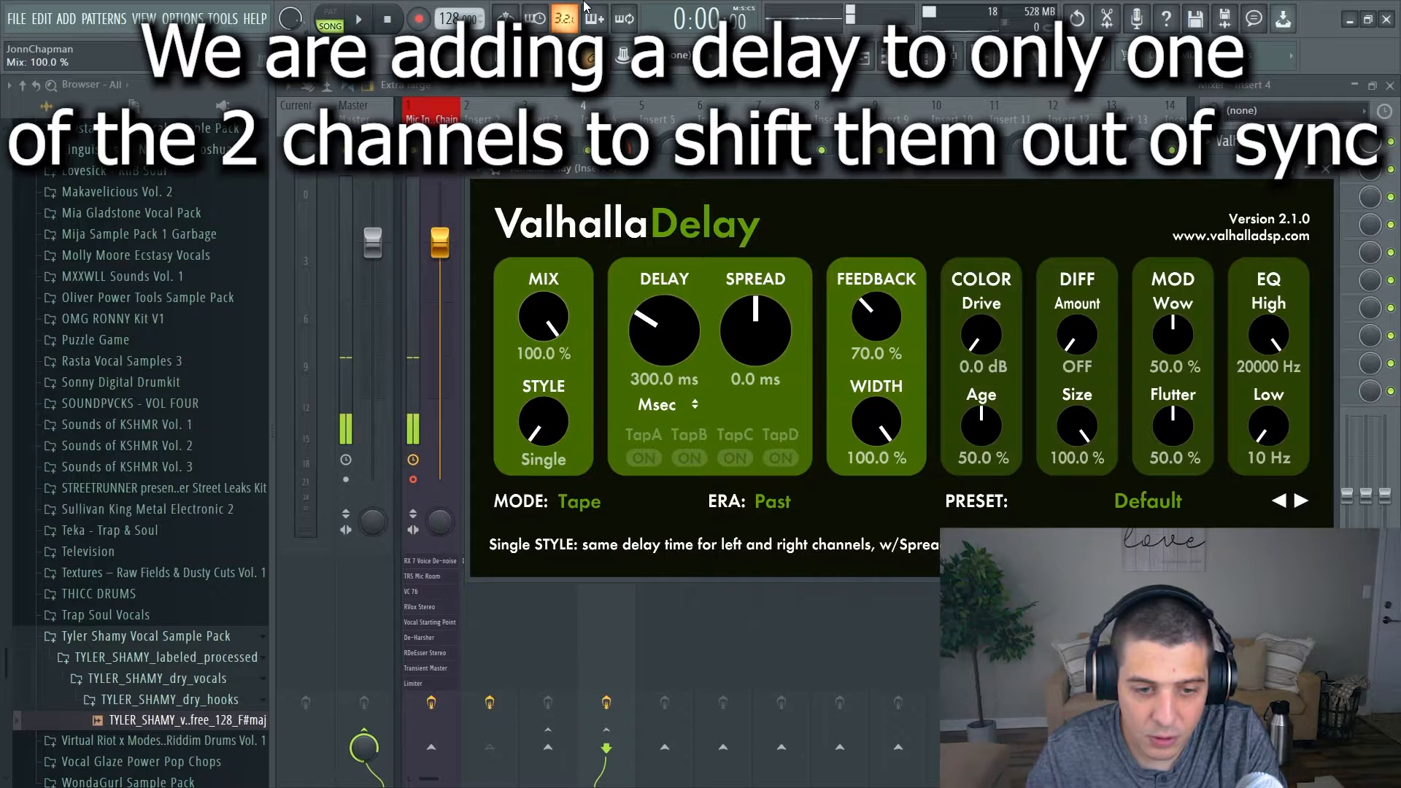
pyautogui.moveTo(664, 329); pyautogui.dragTo(676, 401)
pyautogui.moveTo(864, 315); pyautogui.dragTo(895, 775)
pyautogui.moveTo(672, 170); pyautogui.dragTo(630, 195)
pyautogui.click(616, 101)
# Raise the Insert 4 fader slightly to -9.9 dB while auditioning the delayed side.
pyautogui.press('space')
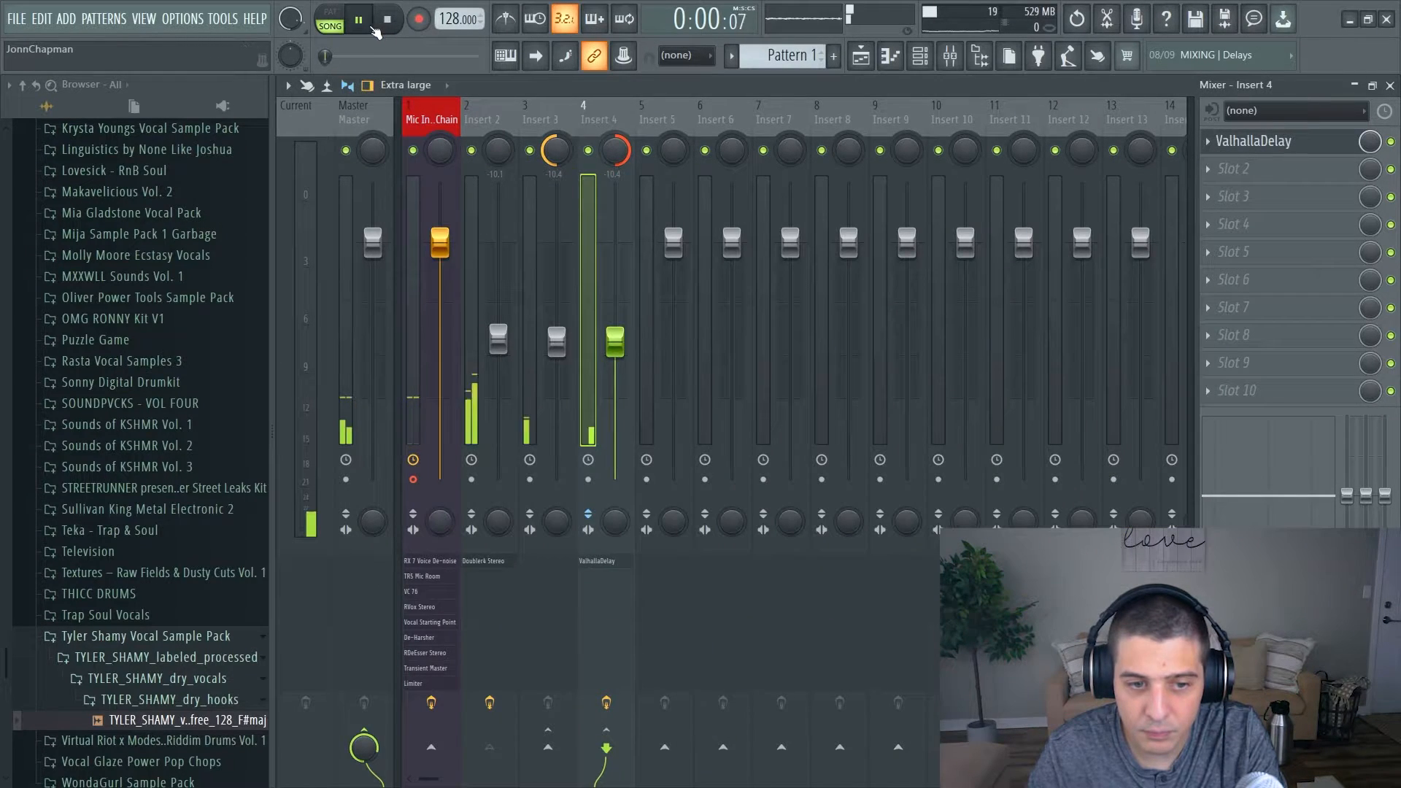
pyautogui.scroll(2, 625, 339)
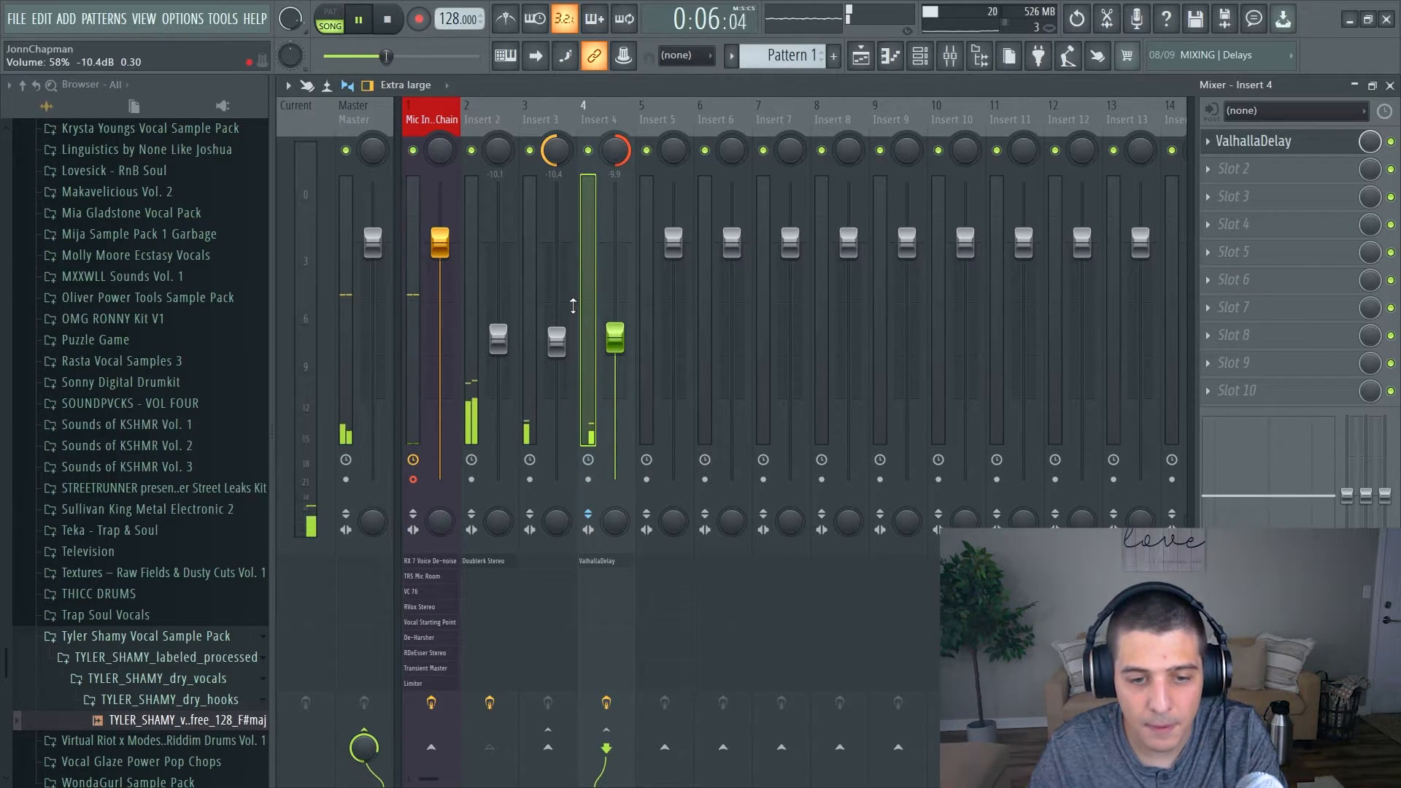
pyautogui.press('space')
# Route Insert 3 and Insert 4 to Insert 5 and remove their direct routing to the Master.
pyautogui.click(537, 130)
pyautogui.click(665, 747)
pyautogui.click(629, 339)
pyautogui.click(665, 748)
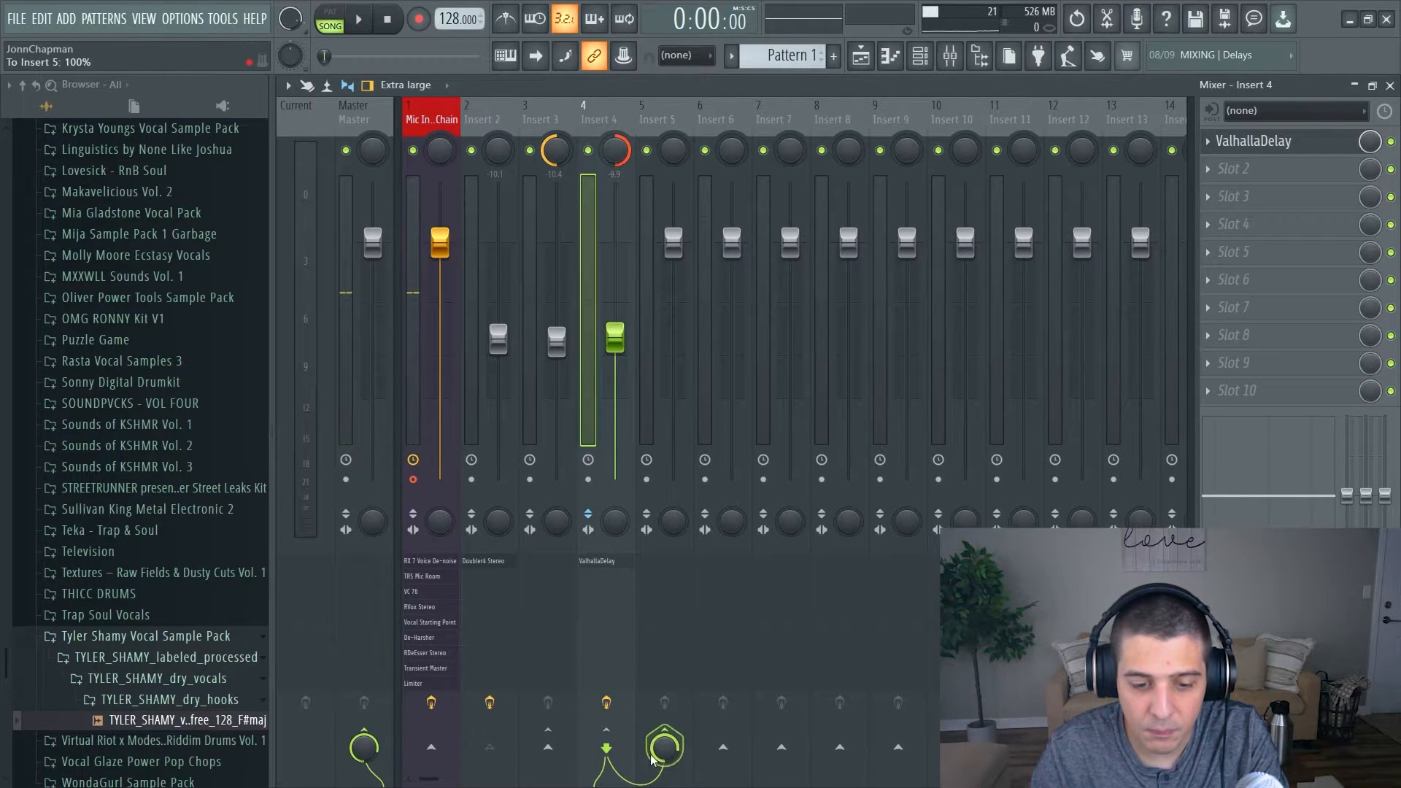
pyautogui.click(377, 733)
# Rename Insert 2 as original and Insert 3 as Left.
pyautogui.click(494, 117)
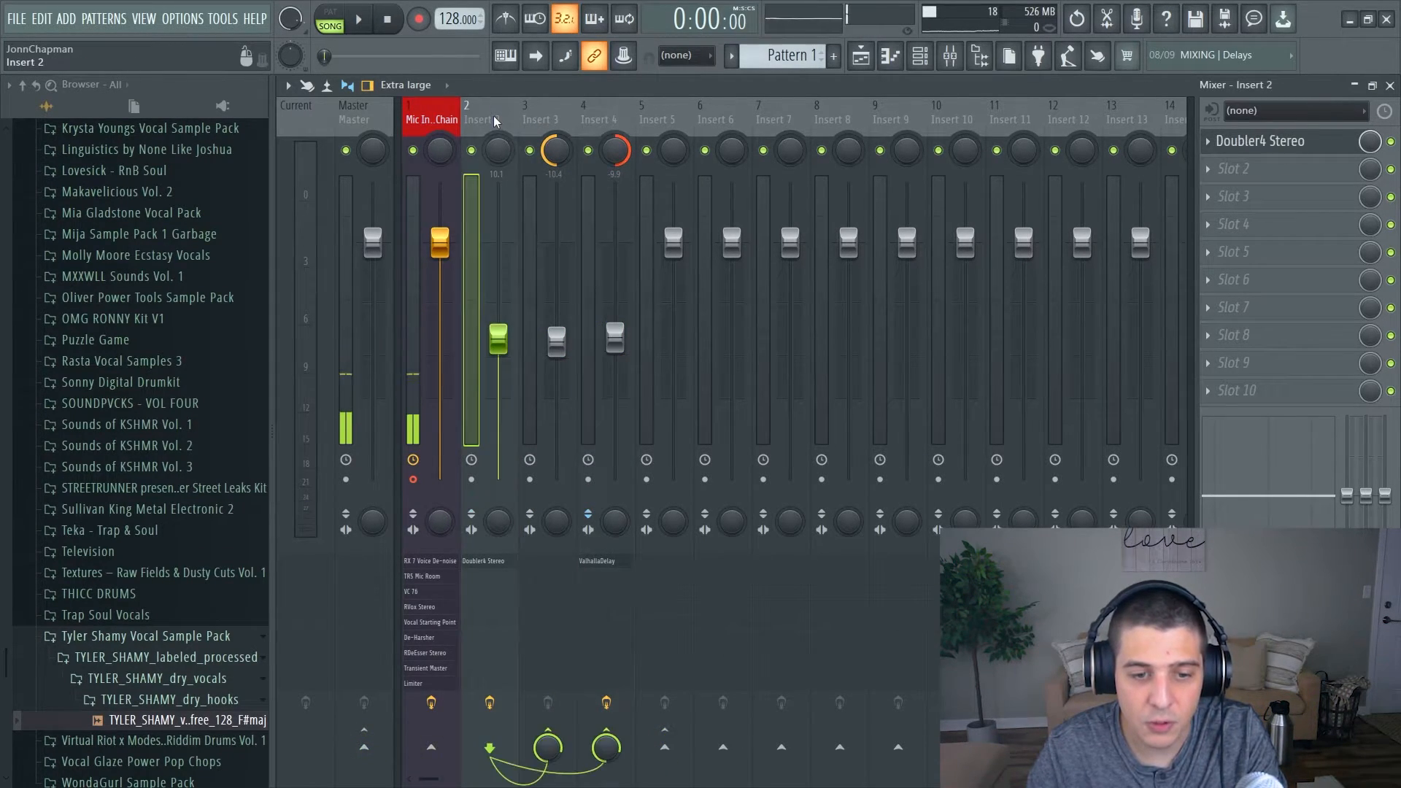
pyautogui.doubleClick(493, 117)
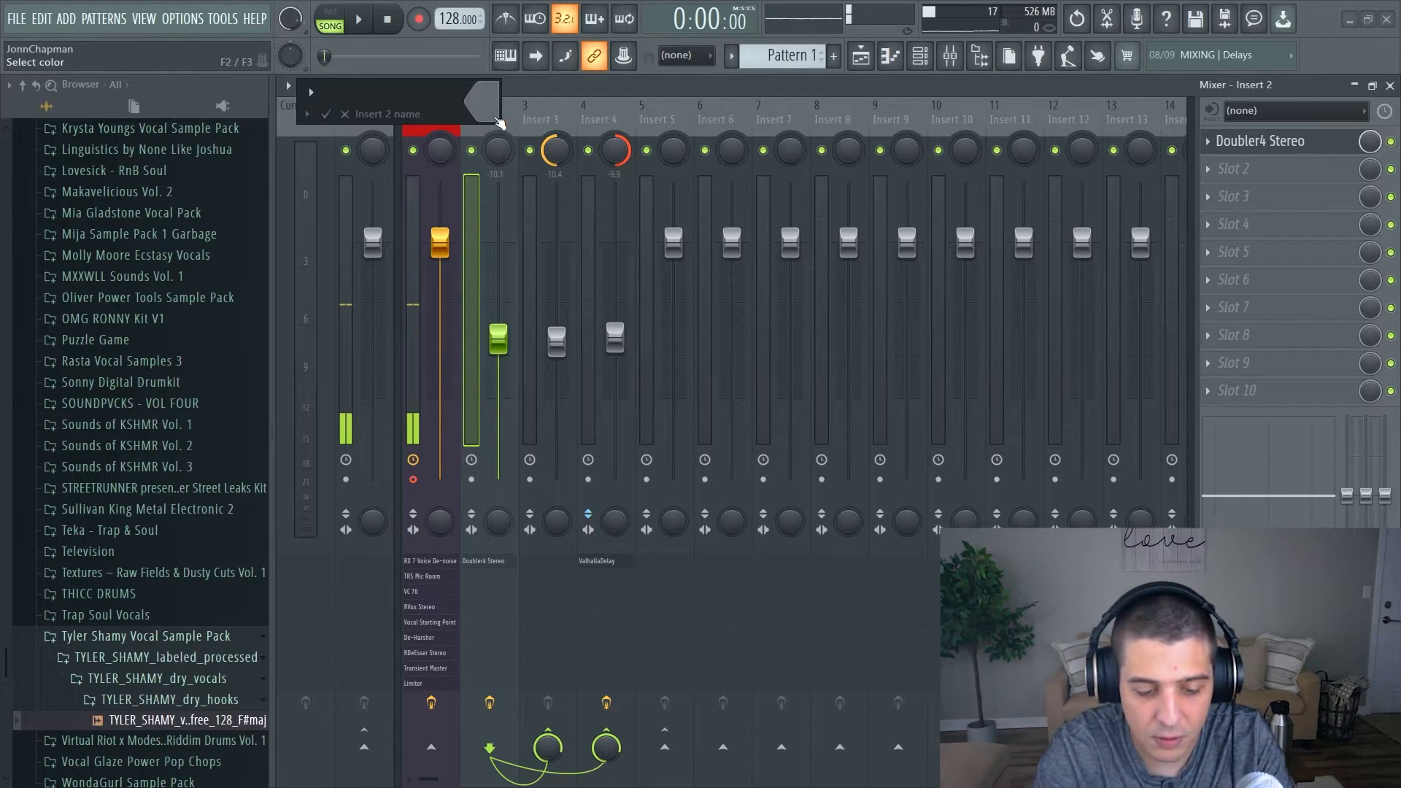
pyautogui.press('Return')
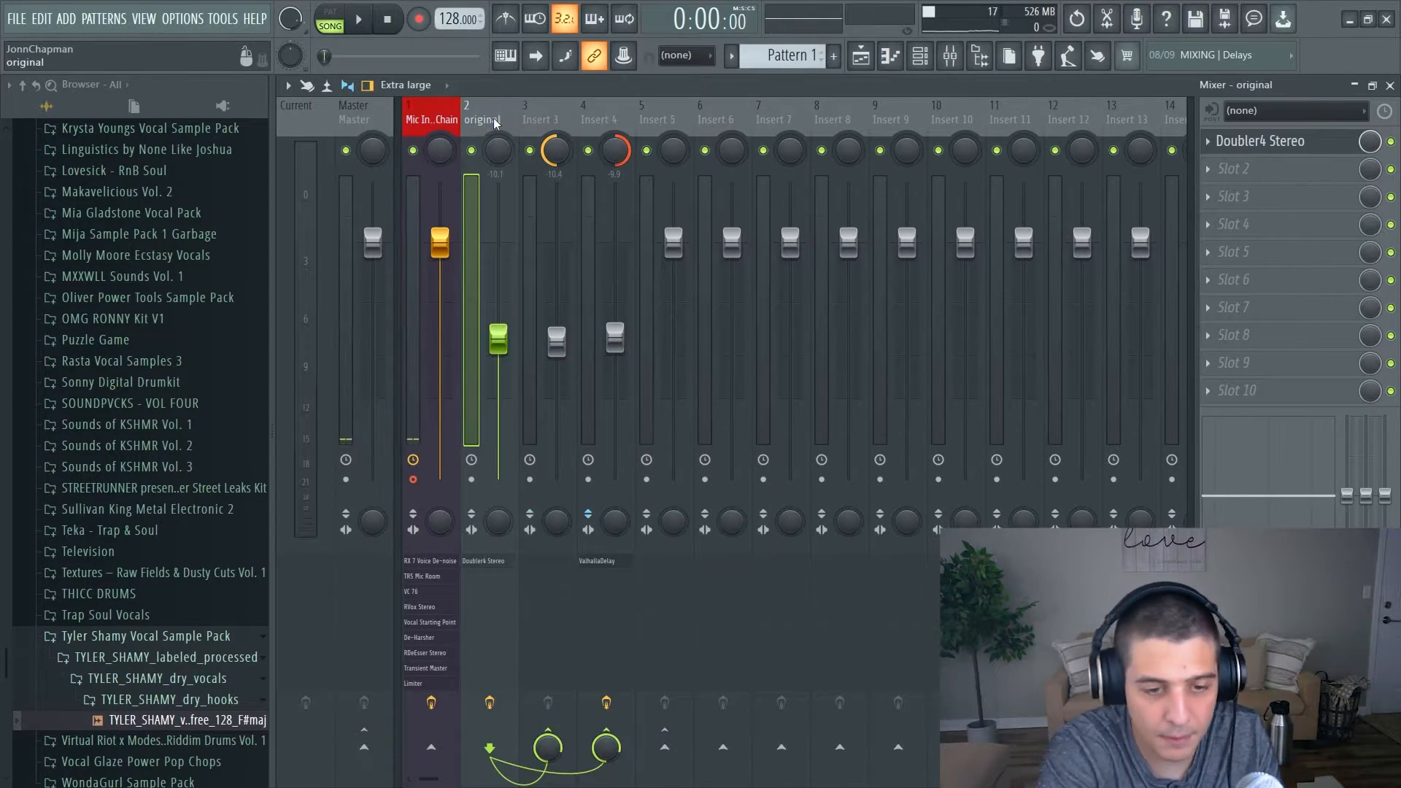
pyautogui.click(547, 117)
pyautogui.write('Left')
pyautogui.click(548, 102)
# Rename Insert 4 as Right and Insert 5 as Output, and give the four renamed inserts a blue colour.
pyautogui.click(606, 117)
pyautogui.write('Right')
pyautogui.click(658, 102)
pyautogui.click(664, 117)
pyautogui.write('Output')
pyautogui.click(551, 117)
# Audition the routed group and raise the Right insert's fader to -4.5 dB to balance it against Left.
pyautogui.click(621, 195)
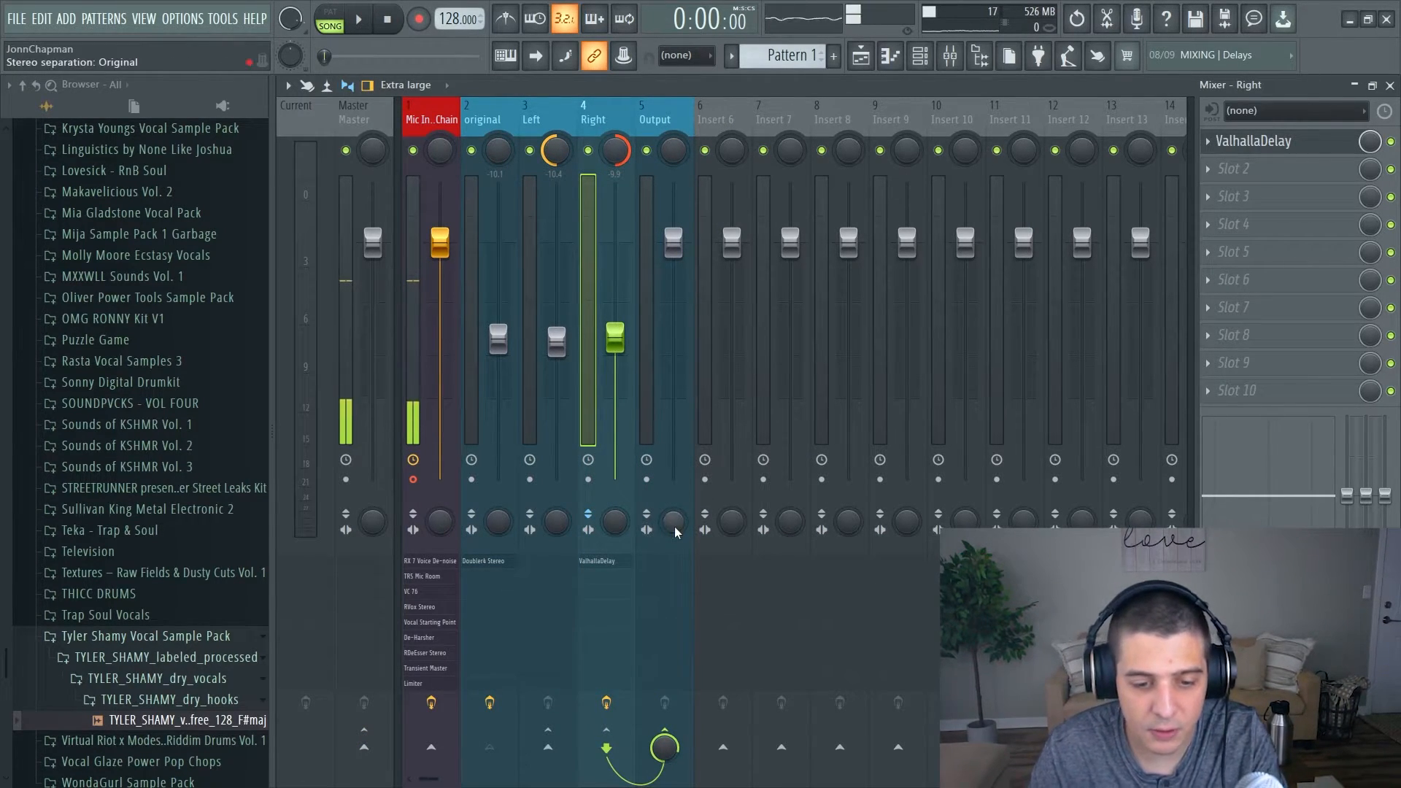
pyautogui.press('space')
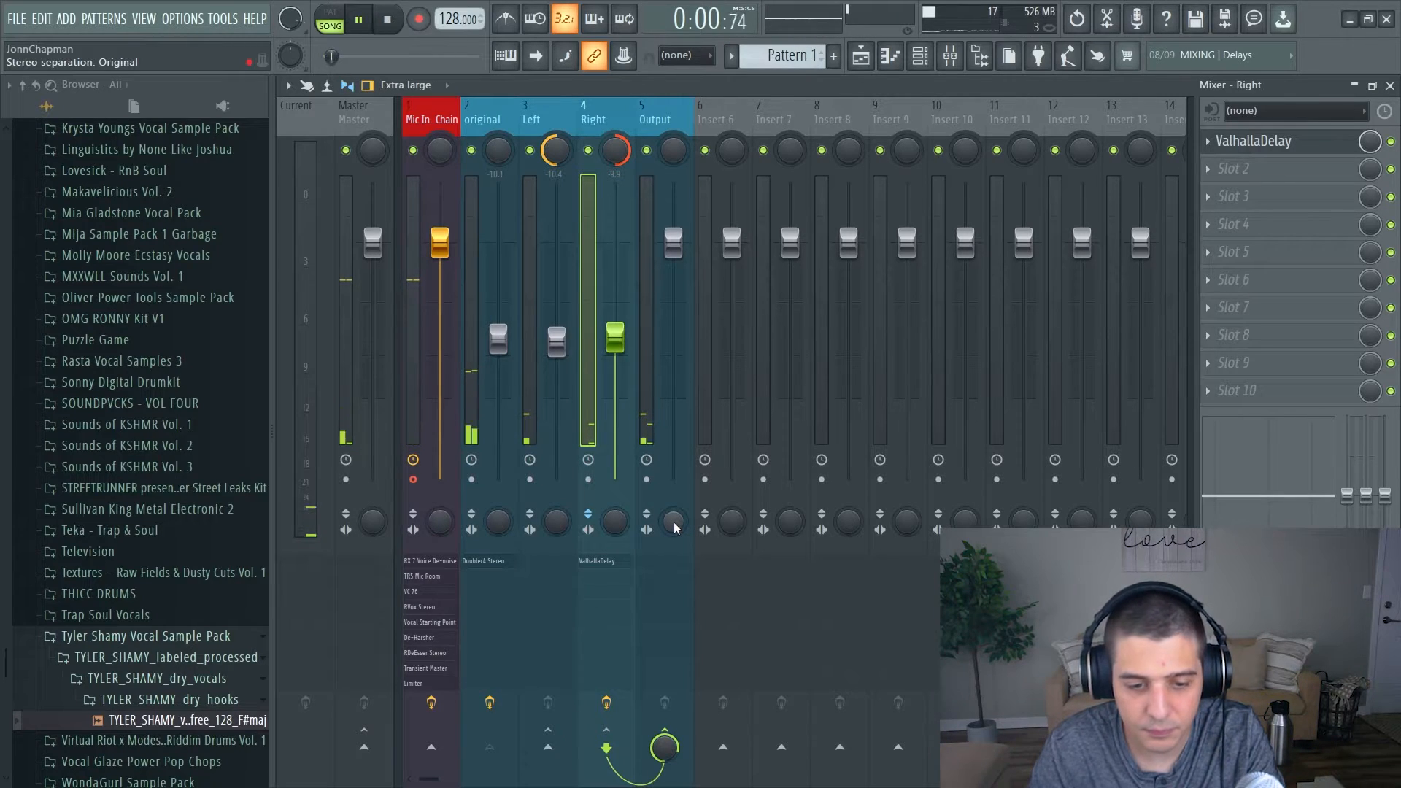
pyautogui.press('space')
pyautogui.click(553, 126)
pyautogui.click(600, 125)
pyautogui.press('space')
pyautogui.moveTo(615, 337); pyautogui.dragTo(622, 294)
pyautogui.press('space')
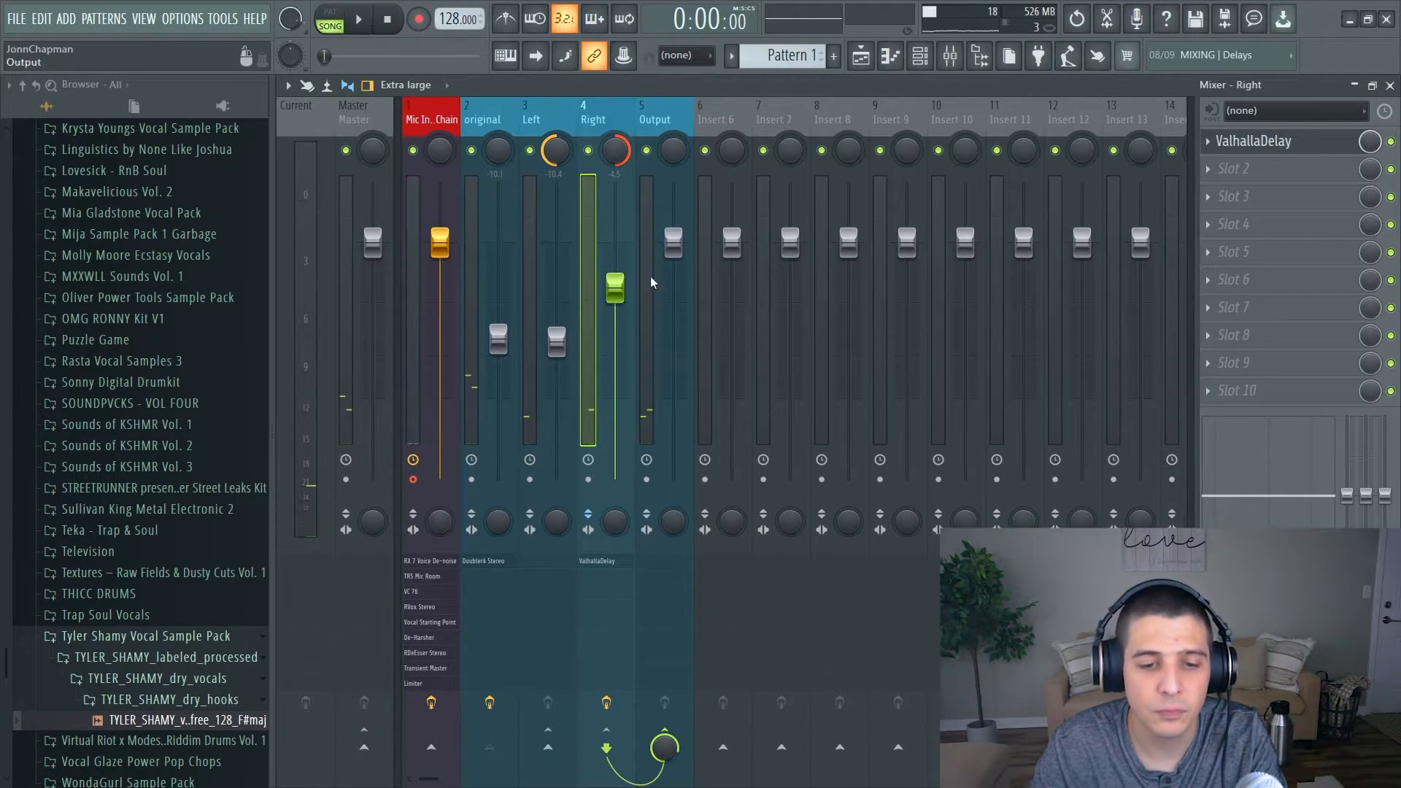
# Adjust the Output insert's stereo separation toward merged and audition the vocal for phase problems.
pyautogui.click(660, 299)
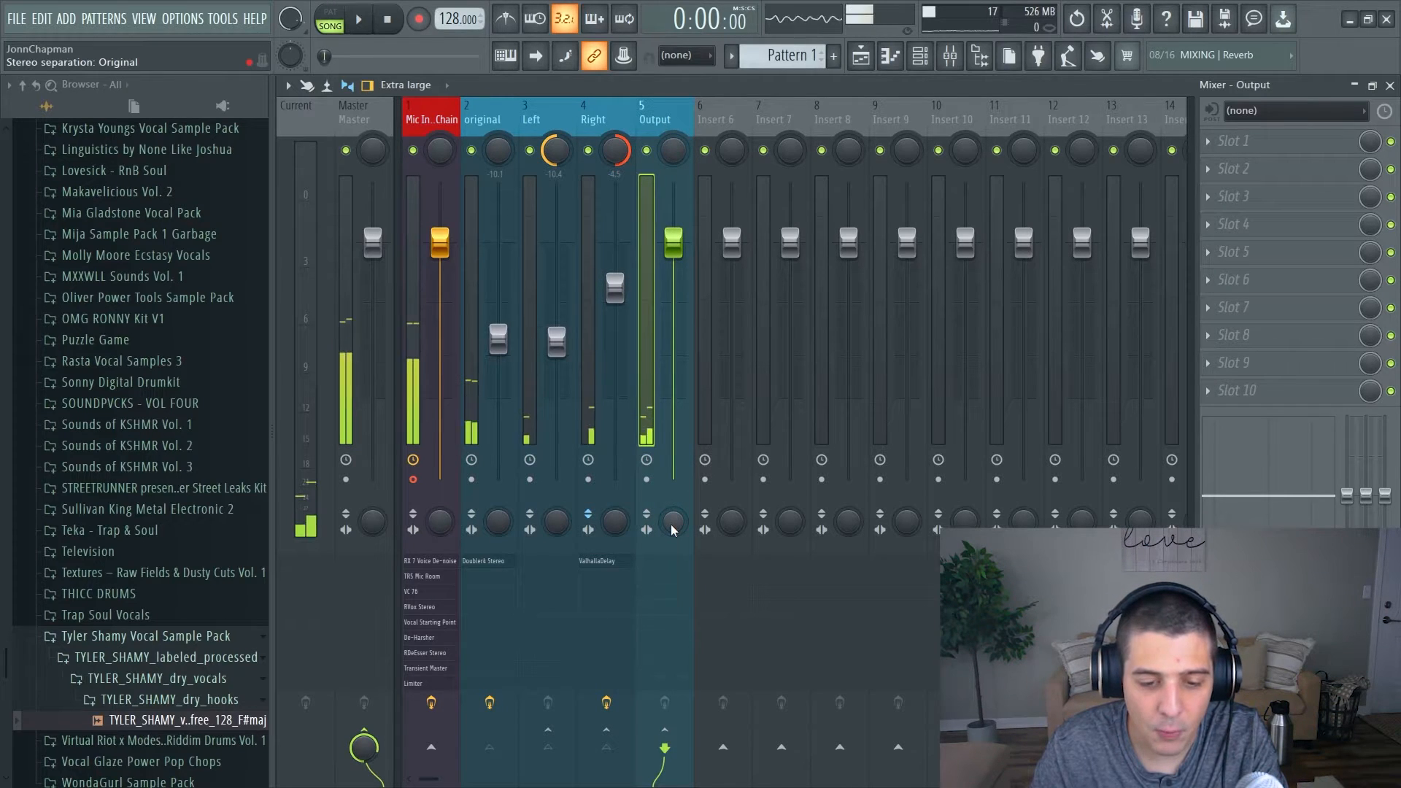
pyautogui.moveTo(673, 521); pyautogui.dragTo(674, 518)
pyautogui.press('space')
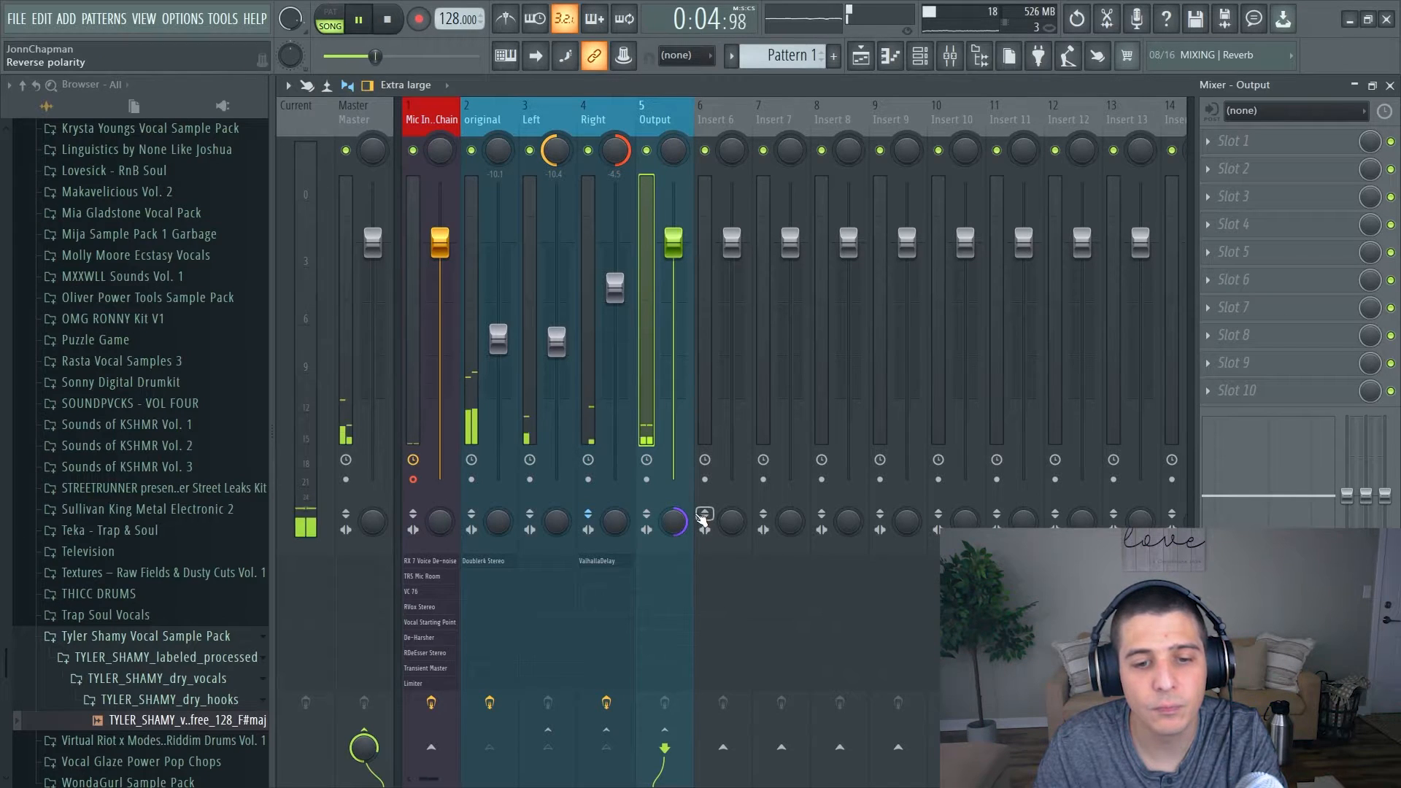
pyautogui.press('space')
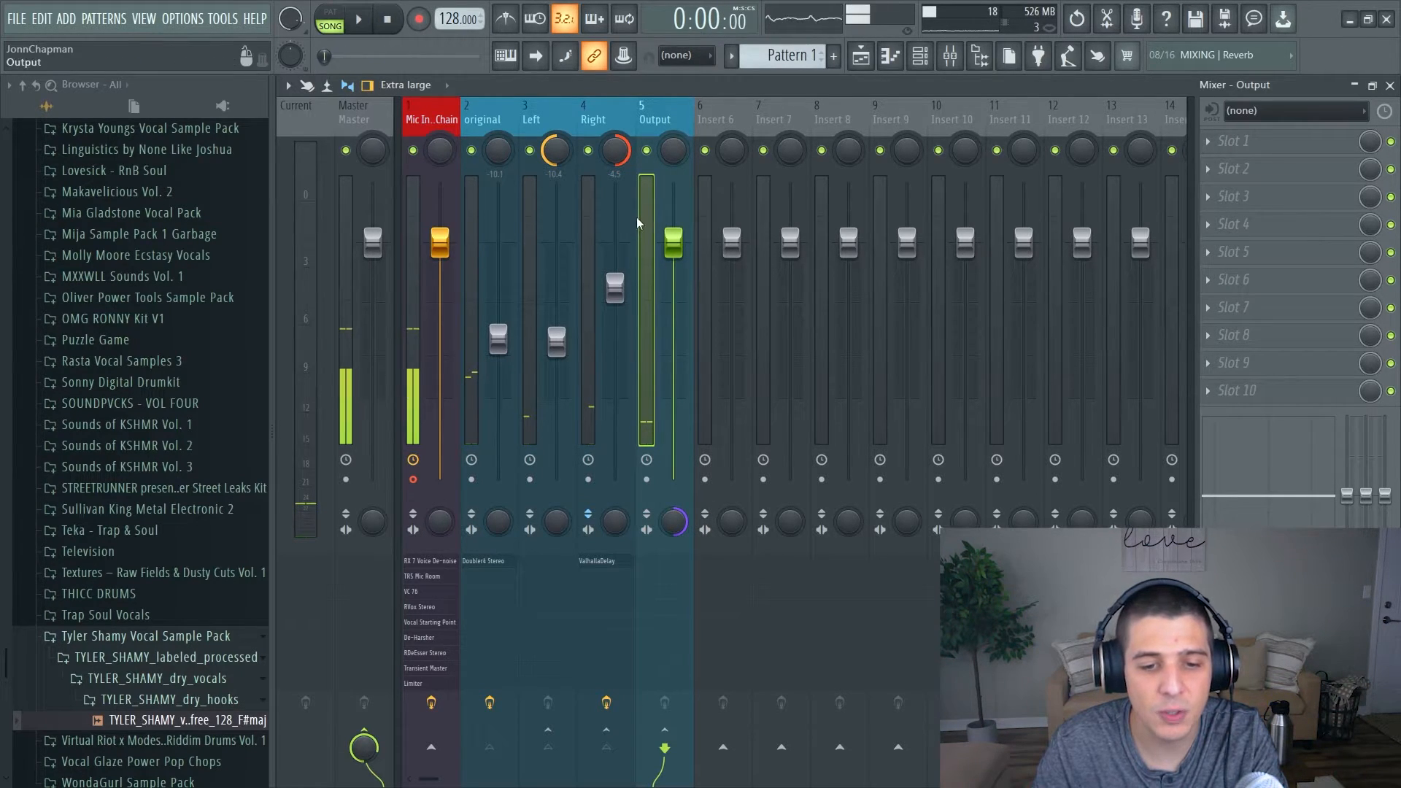
pyautogui.press('space')
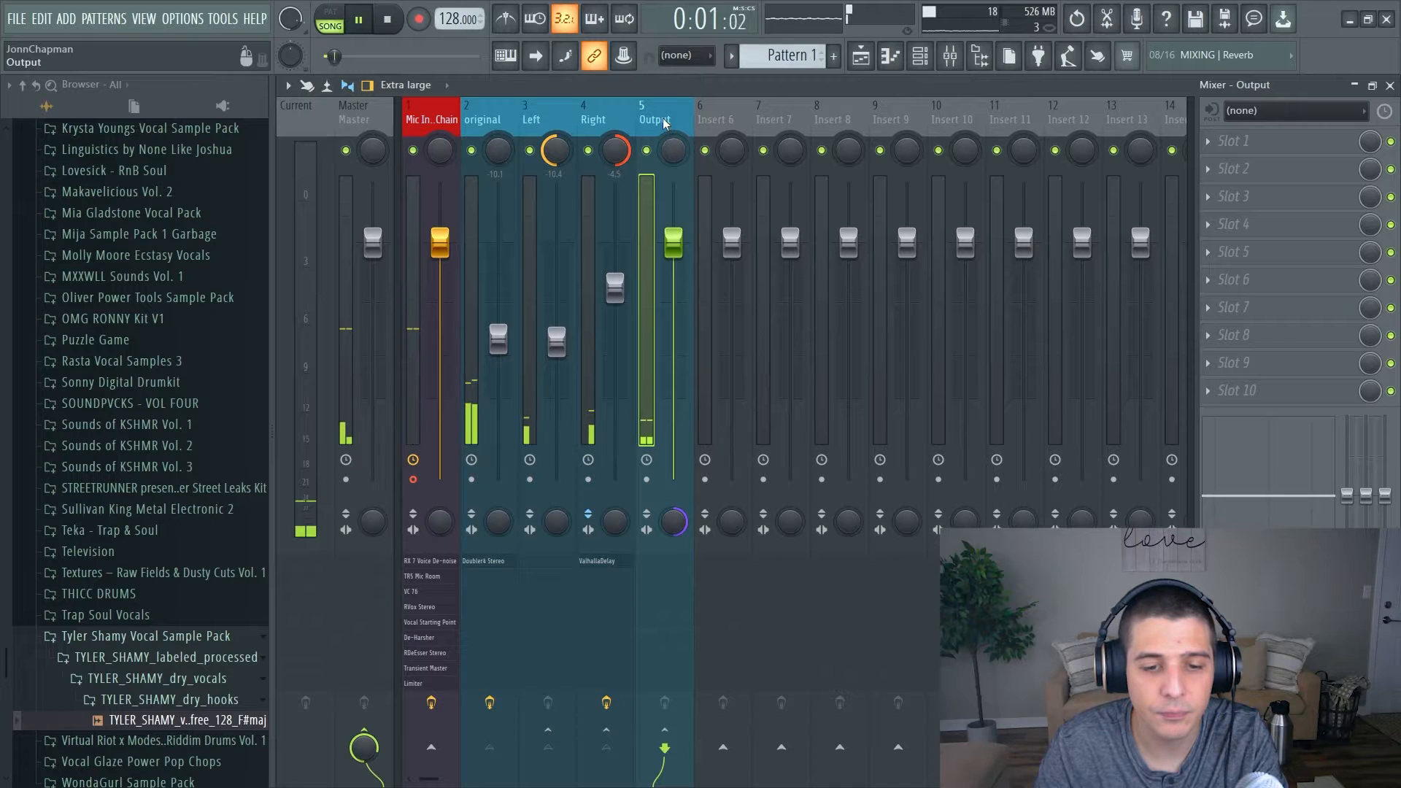
pyautogui.press('space')
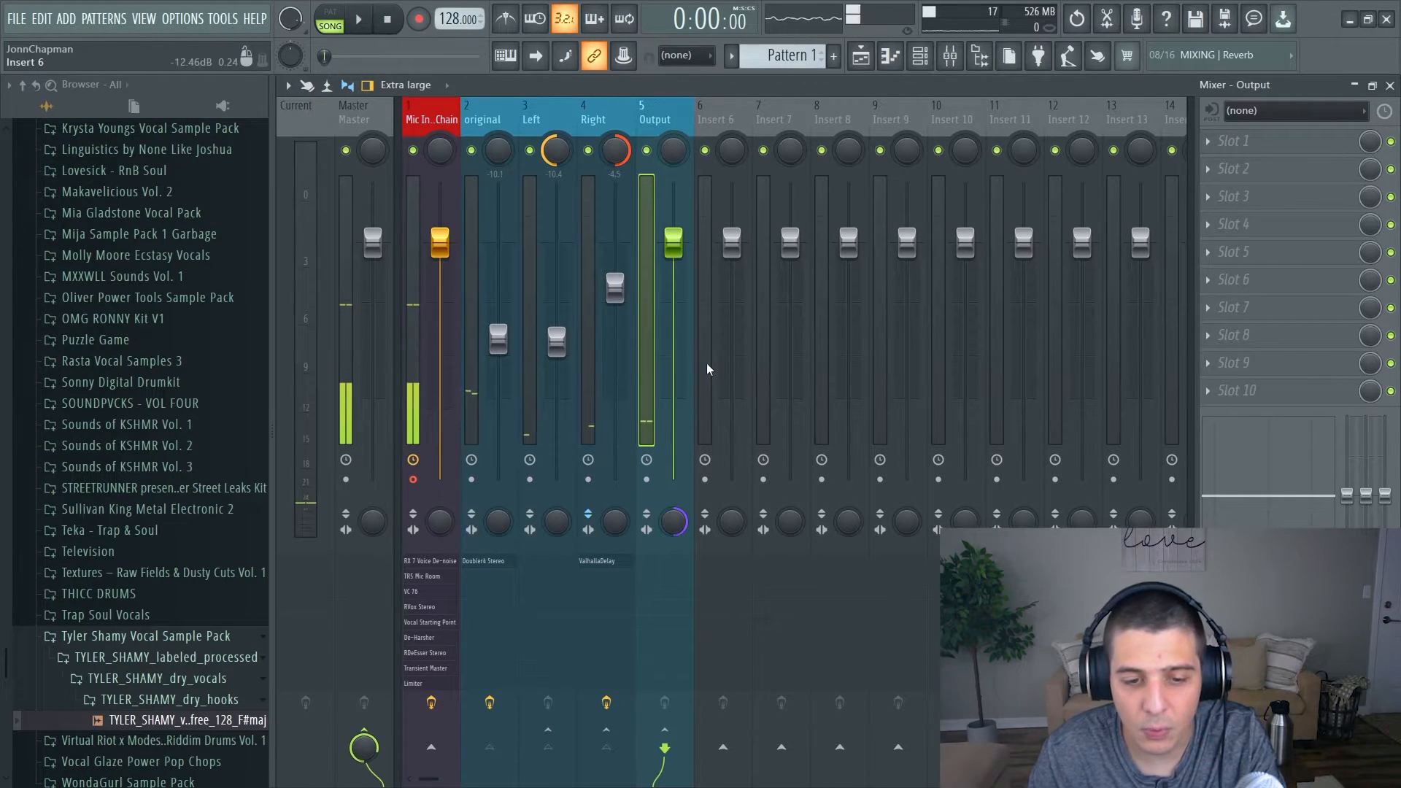
# Set the LFO amount of the Insert 7 - Panning #2 automation clip to 100%.
pyautogui.click(616, 132)
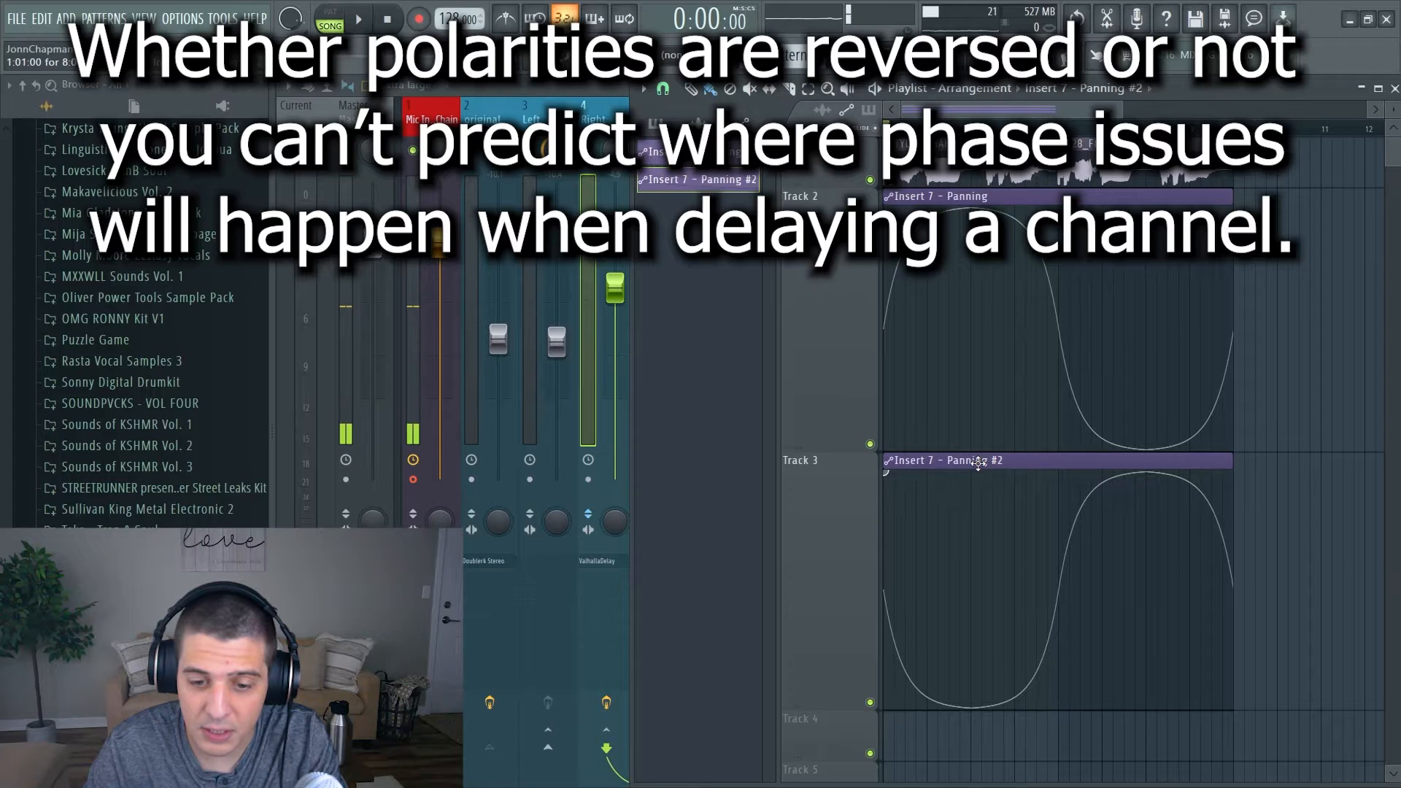
pyautogui.doubleClick(978, 464)
pyautogui.moveTo(615, 414); pyautogui.dragTo(707, 413)
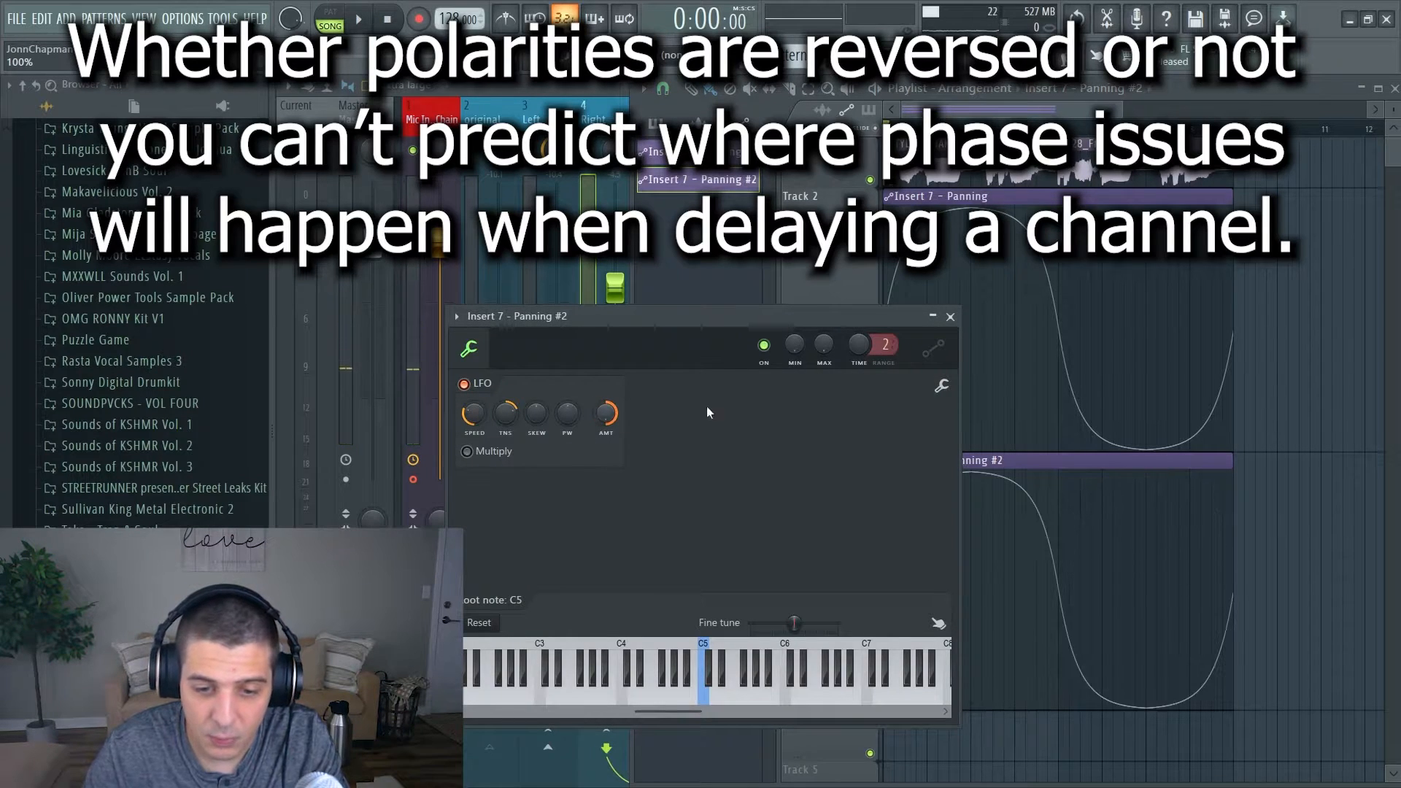
pyautogui.click(950, 317)
# Try offsetting the Insert 7 - Panning #2 clip about 1.75 bars later in the playlist, and move it back.
pyautogui.moveTo(965, 466); pyautogui.dragTo(1038, 468)
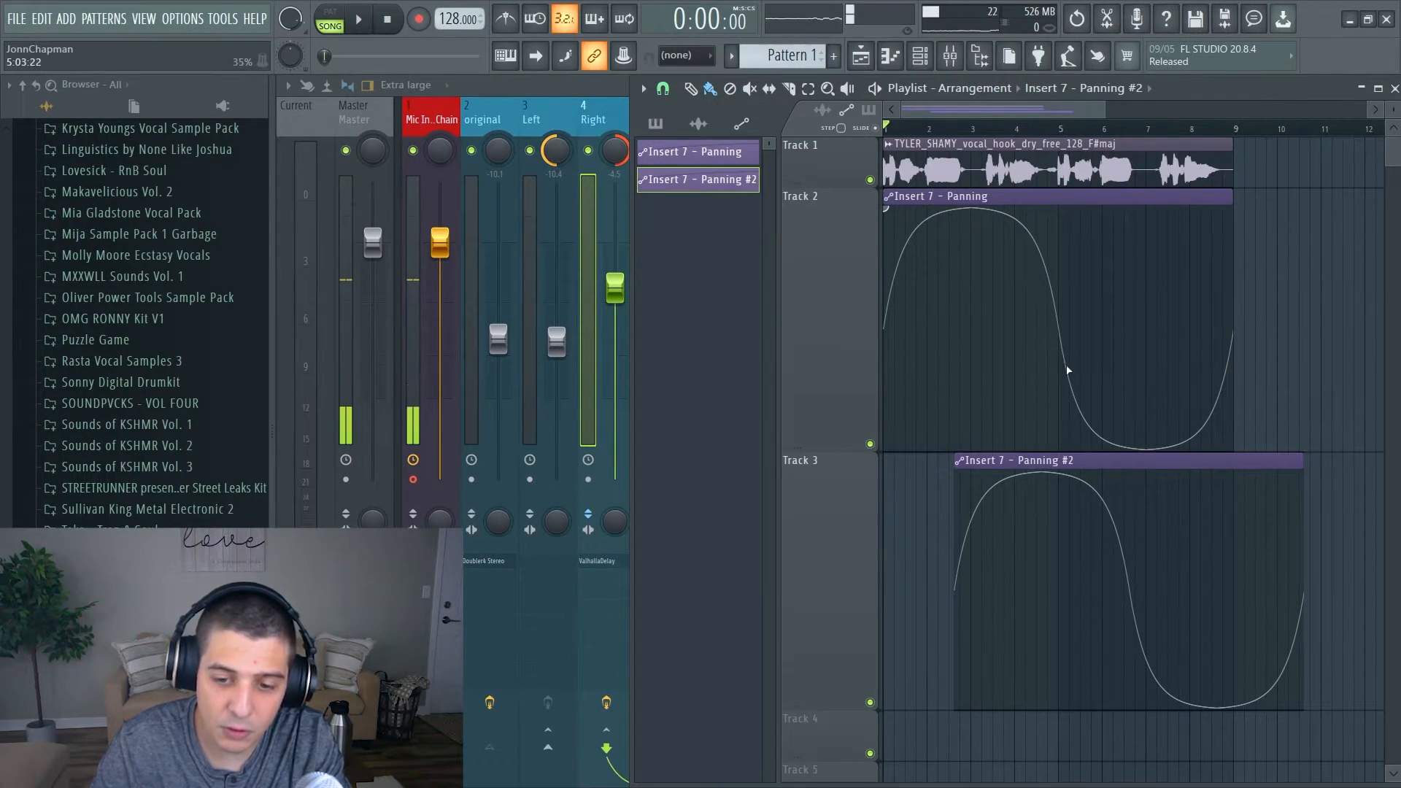
pyautogui.moveTo(1007, 460); pyautogui.dragTo(1013, 459)
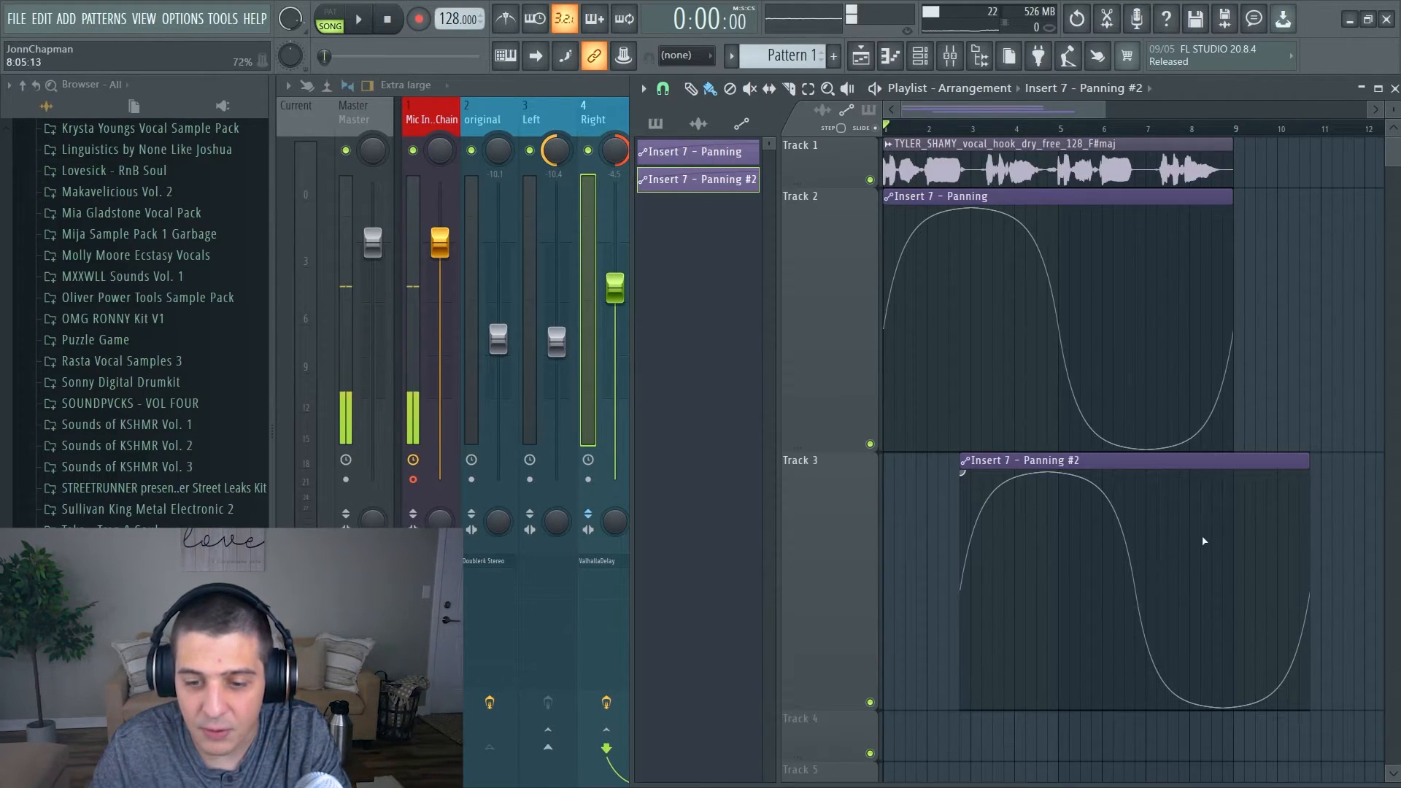
pyautogui.moveTo(1131, 463); pyautogui.dragTo(1056, 463)
# Set the Right insert's ValhallaDelay modulation to 95.4% Wow and 77.5% Flutter, and close the plugin.
pyautogui.click(950, 57)
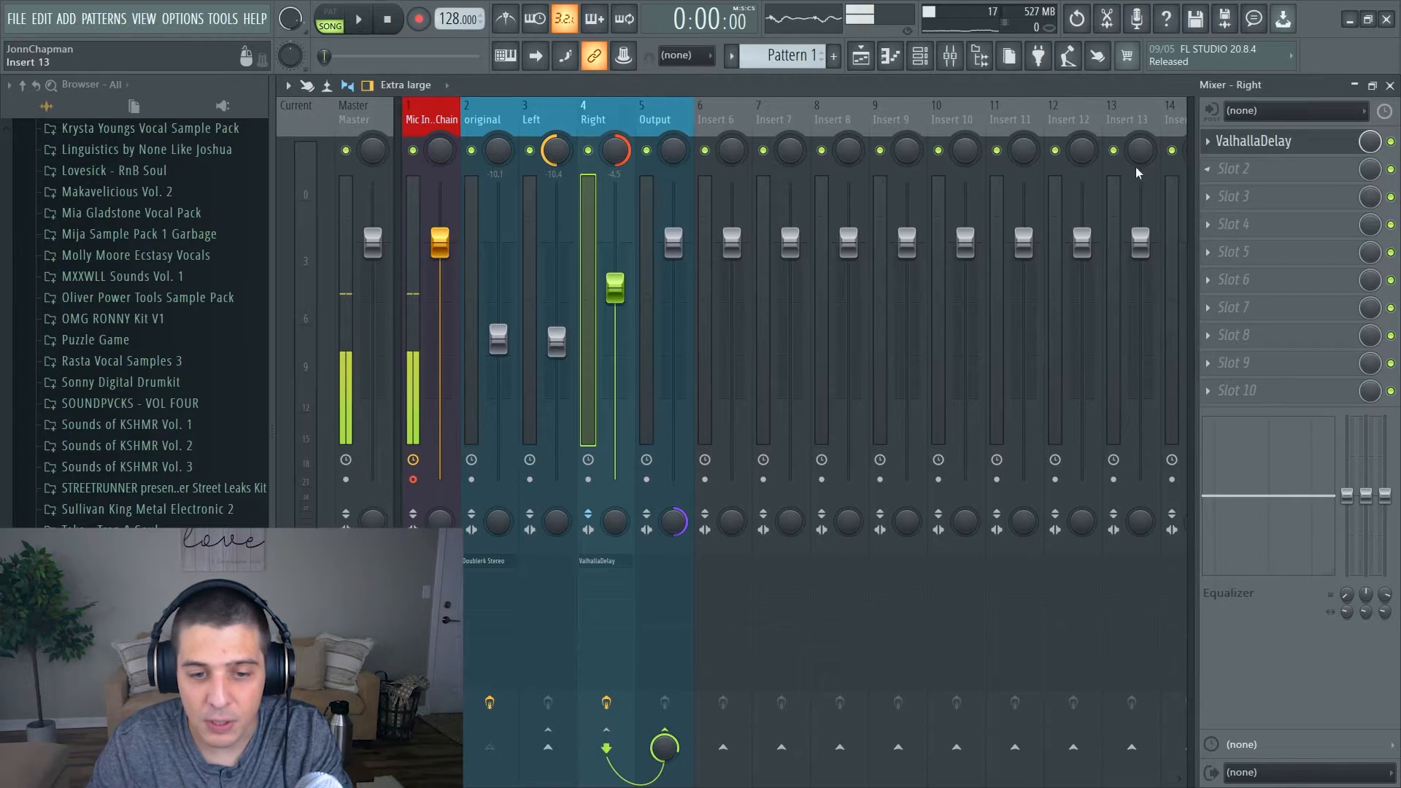
pyautogui.click(1213, 168)
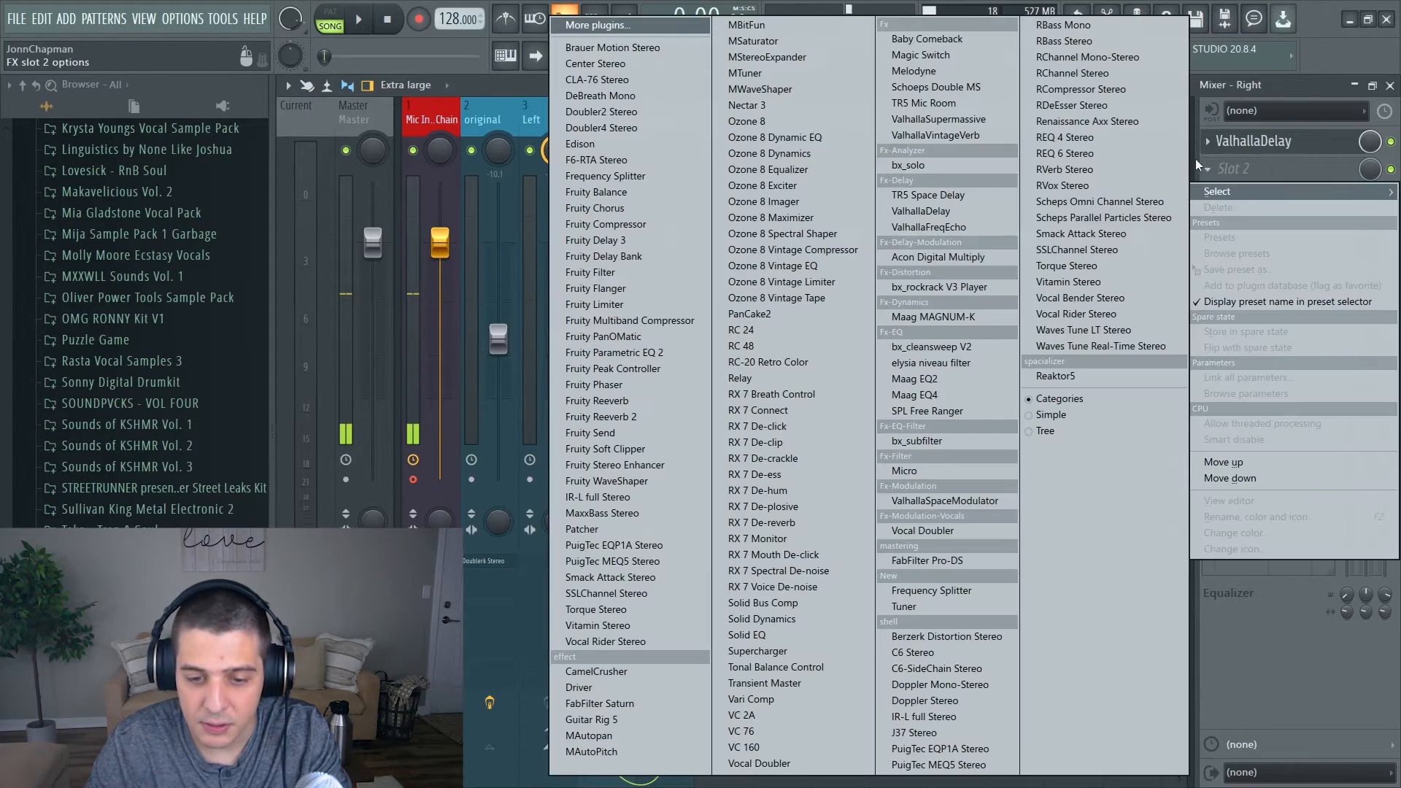
pyautogui.click(1295, 143)
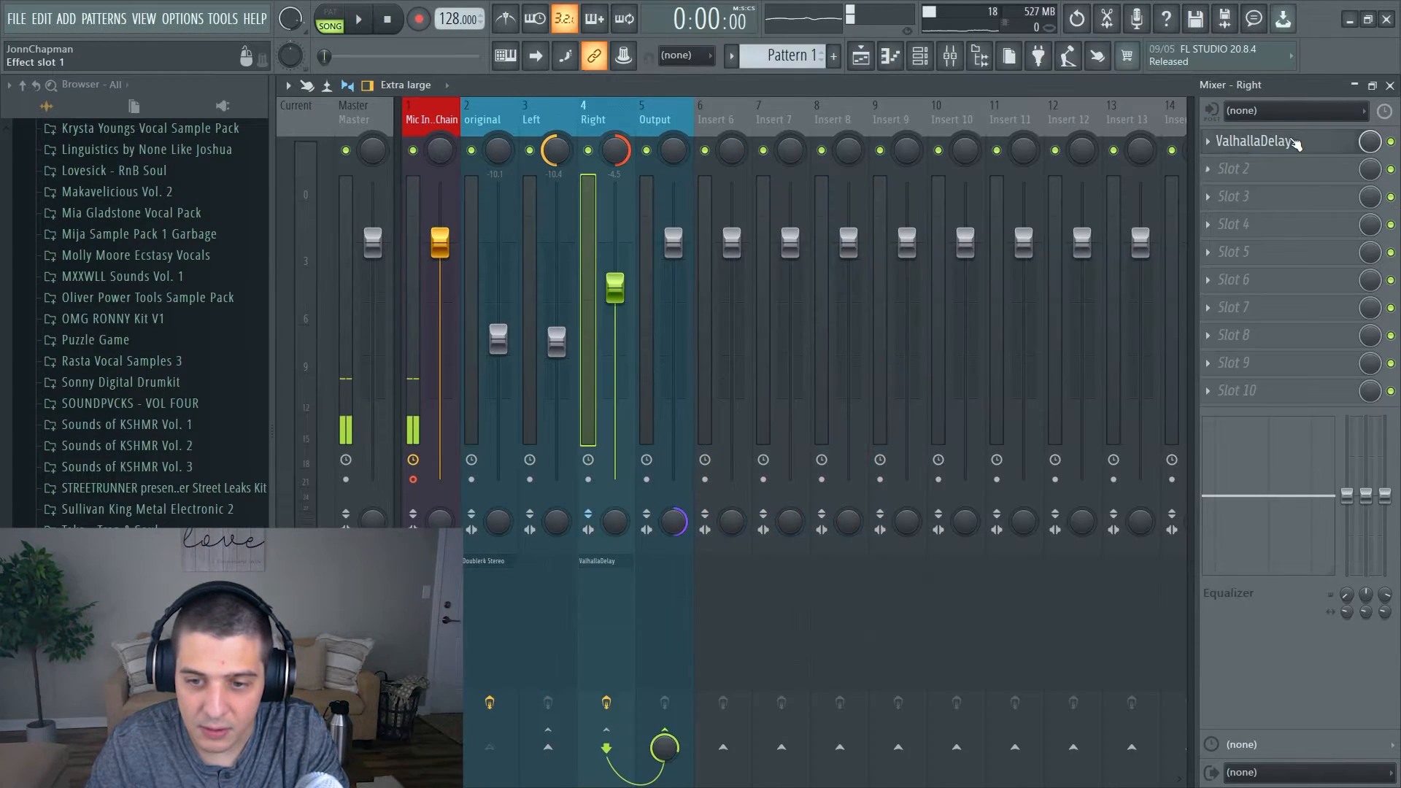
pyautogui.click(1295, 142)
pyautogui.moveTo(848, 201); pyautogui.dragTo(765, 182)
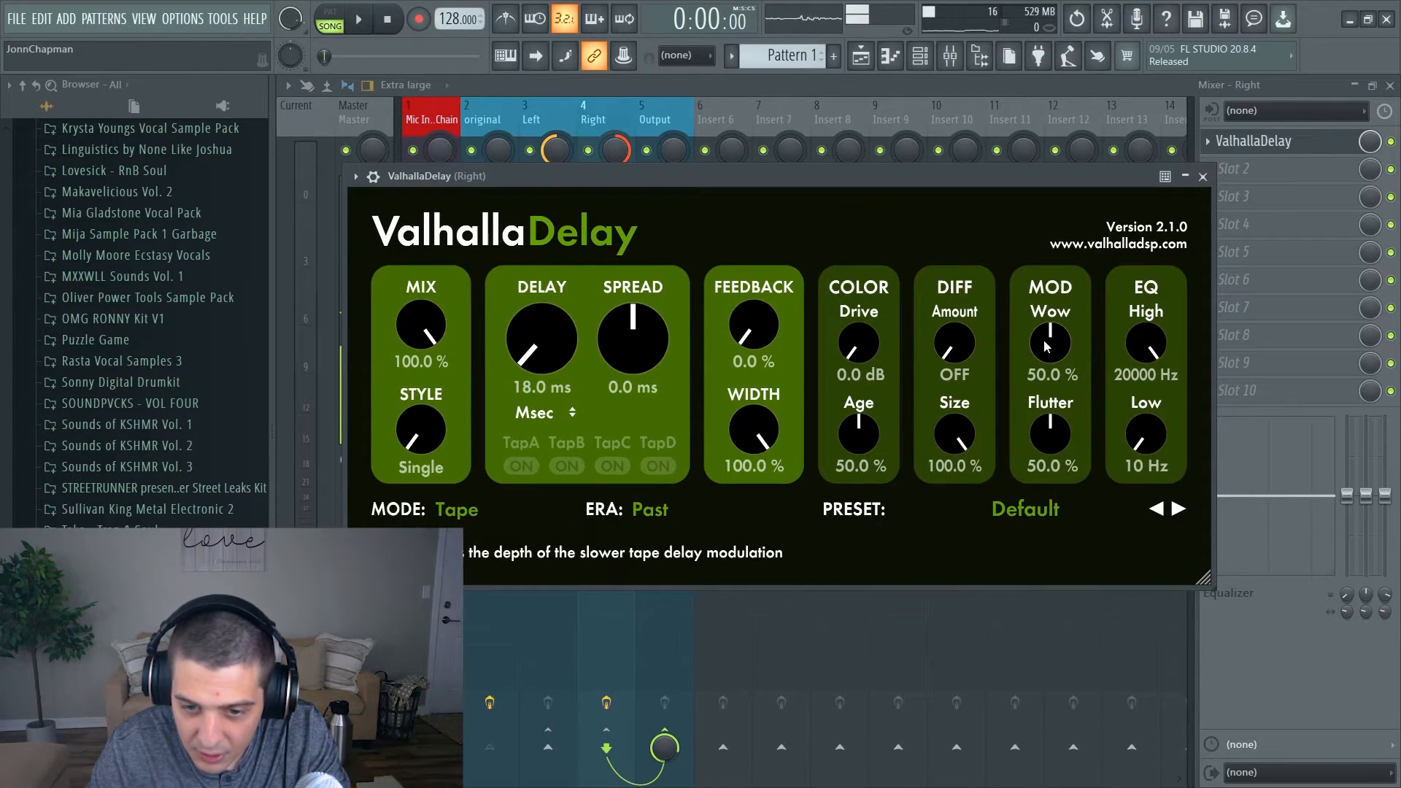
pyautogui.moveTo(1050, 348); pyautogui.dragTo(1055, 282)
pyautogui.moveTo(1049, 423); pyautogui.dragTo(1059, 383)
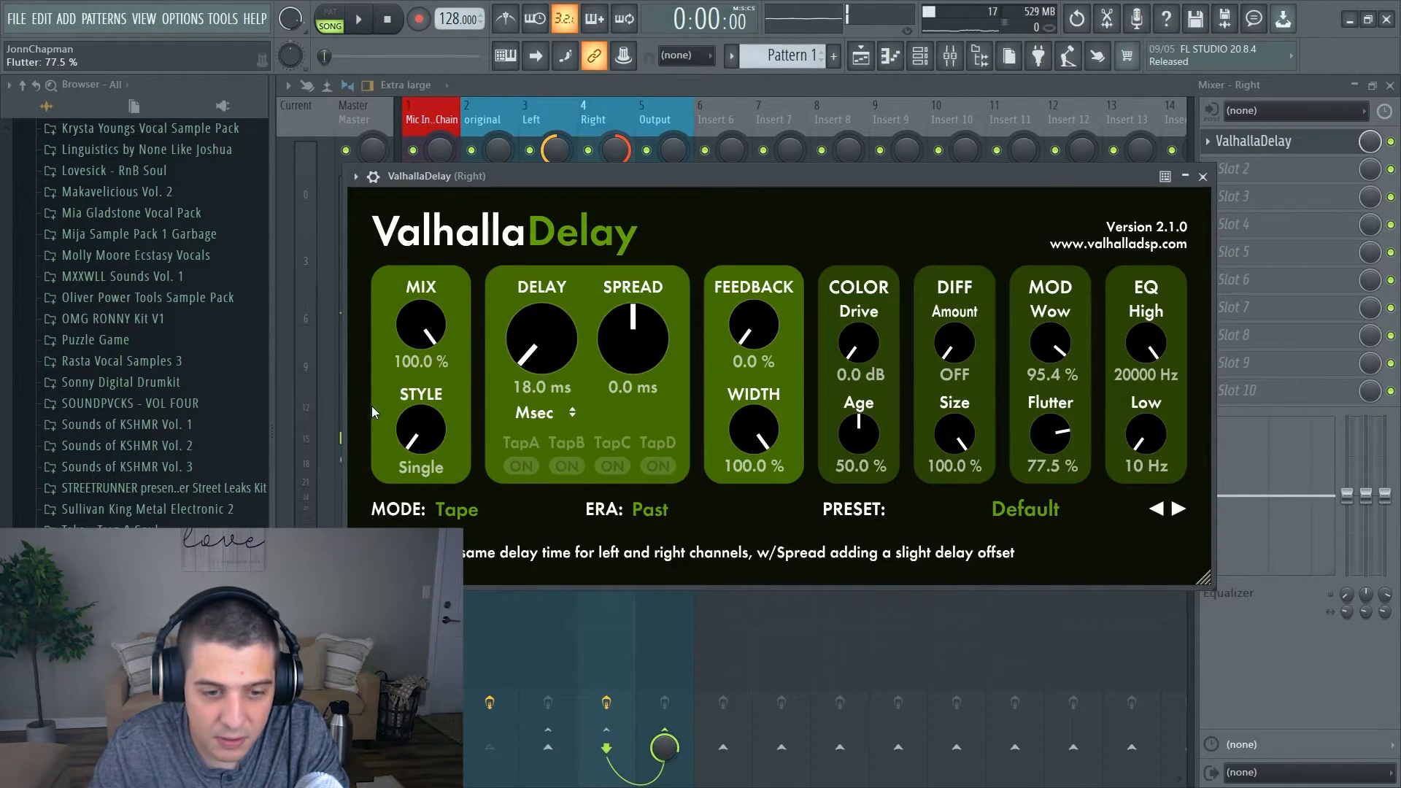
pyautogui.click(1204, 177)
# Lower the Right insert's fader to -7.8 dB while auditioning the modulated delay.
pyautogui.press('space')
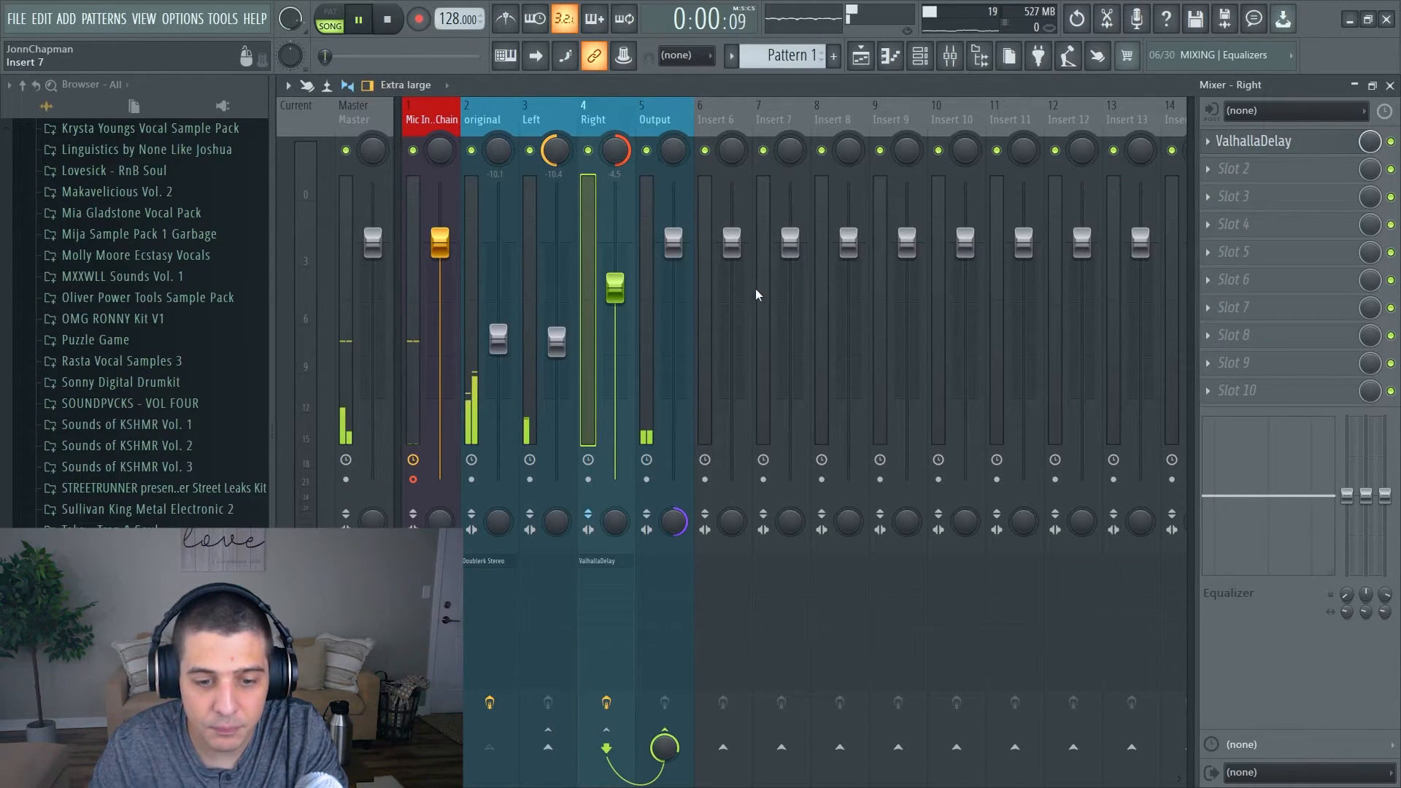
pyautogui.moveTo(616, 287); pyautogui.dragTo(615, 318)
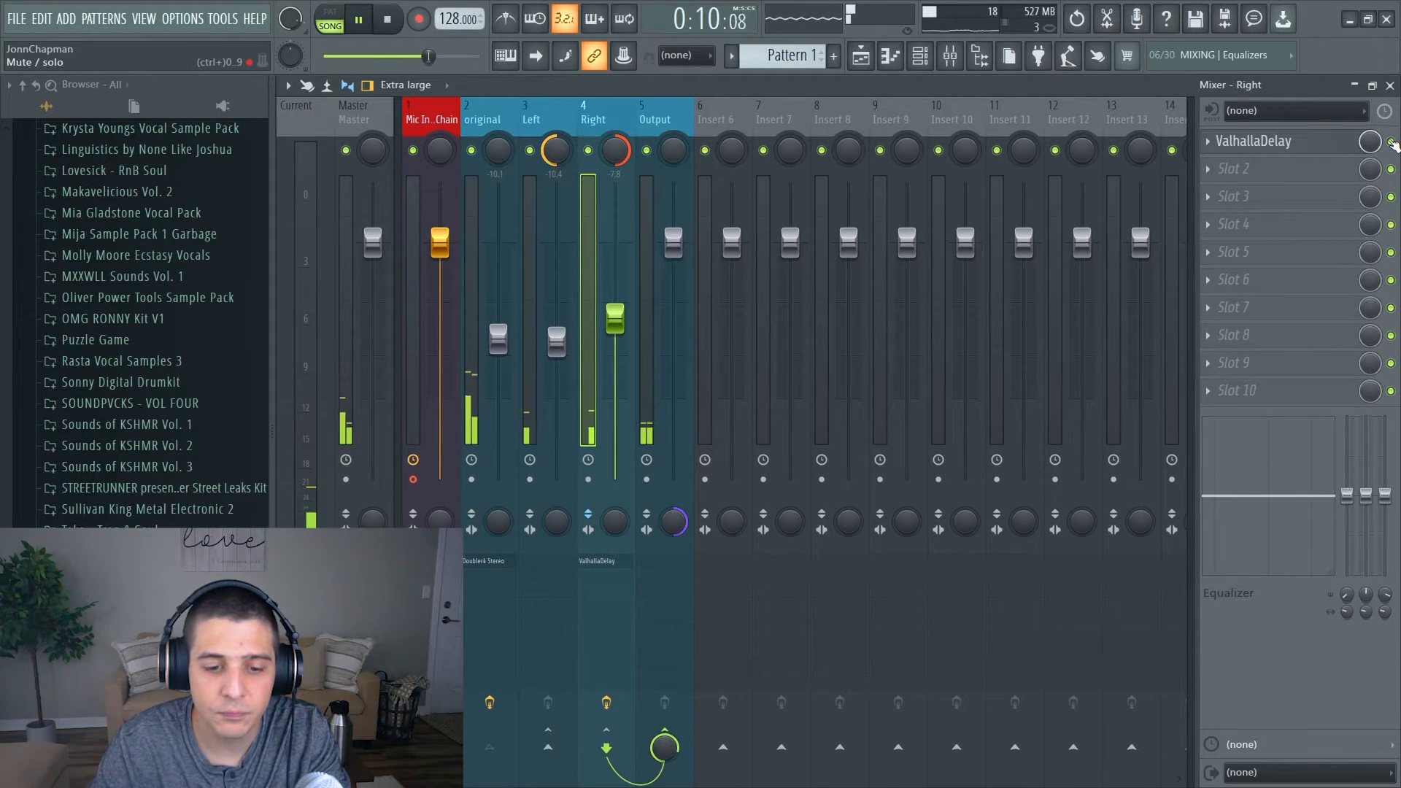
# Audition the vocal through Doubler4 on the original insert.
pyautogui.press('space')
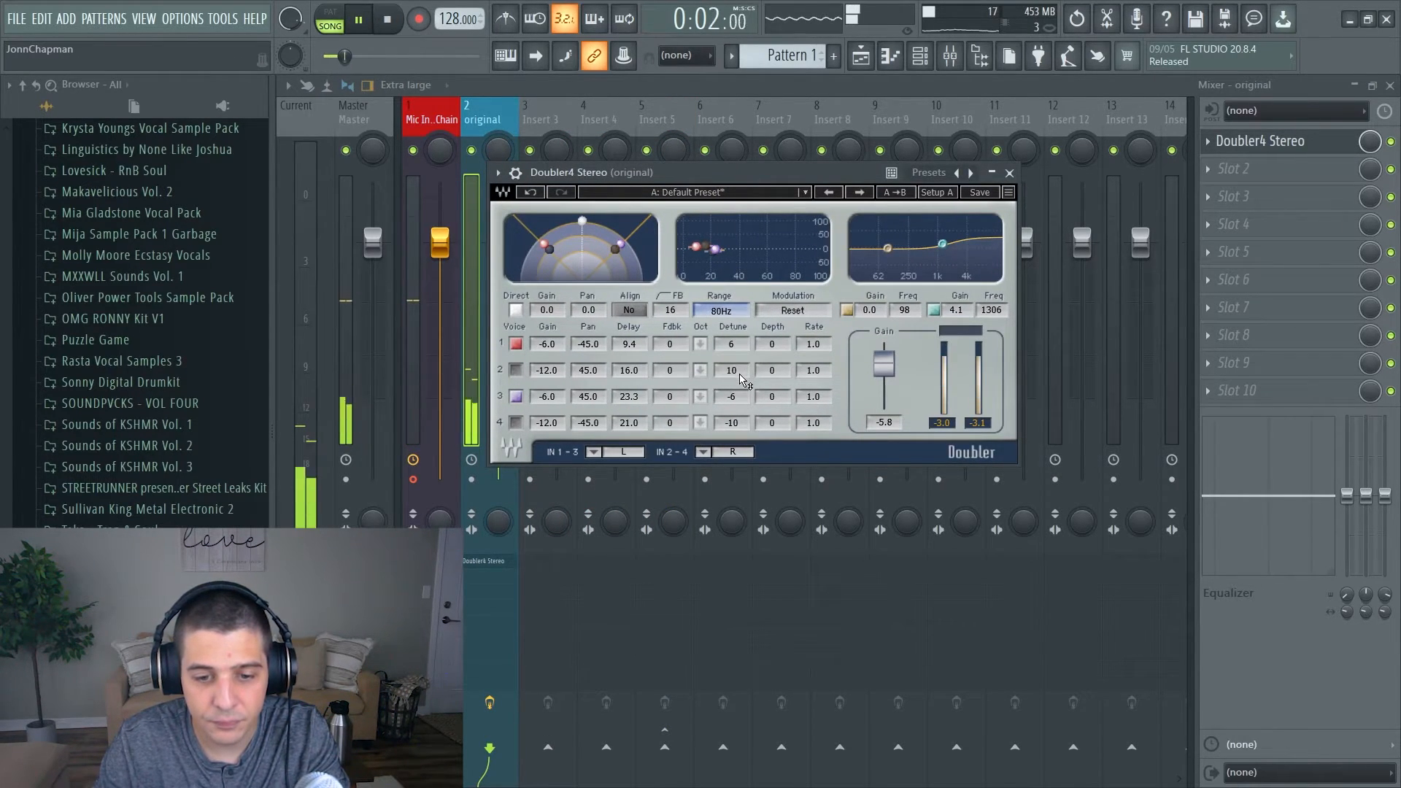
pyautogui.press('space')
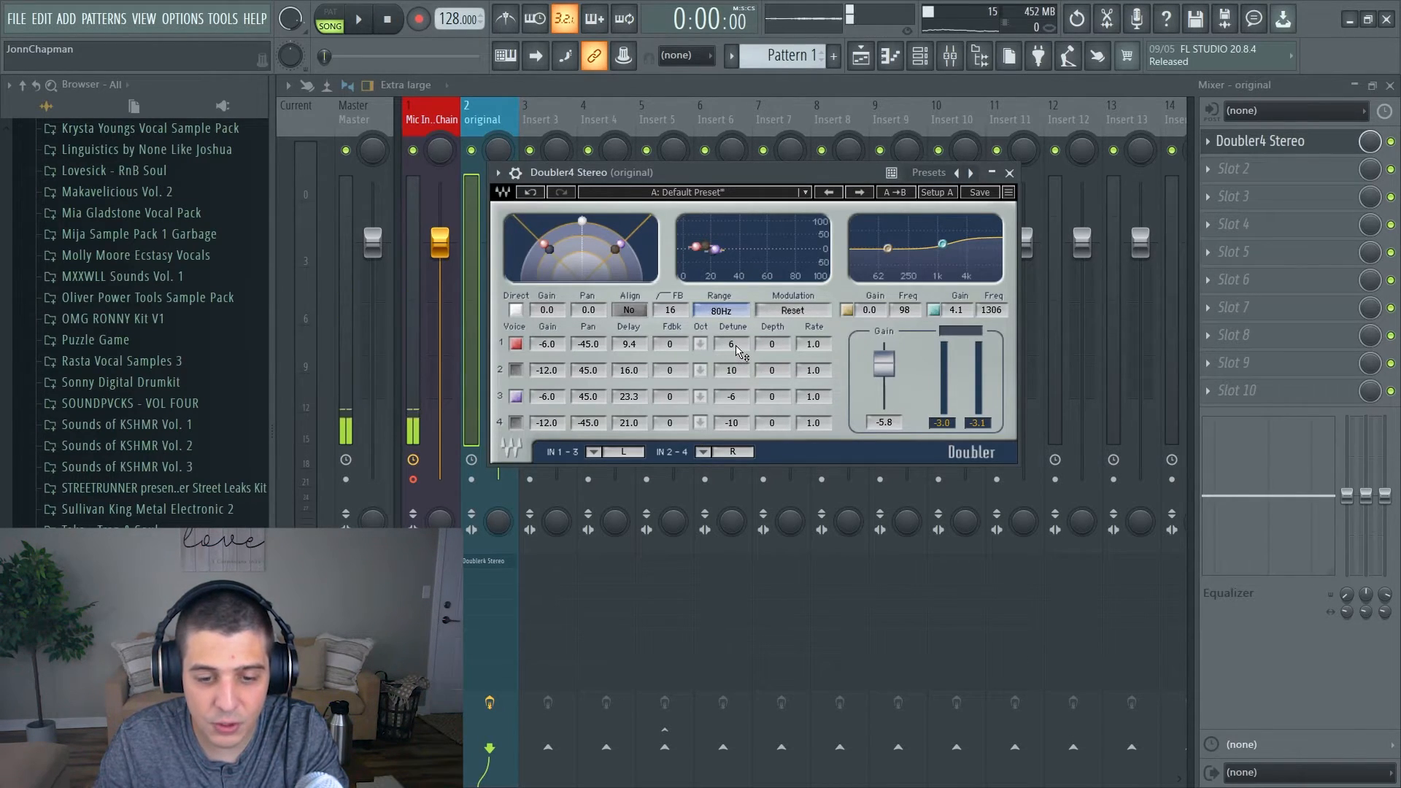
# Try a modulation depth of -84 cents on Doubler4's first voice, and reset the depth to 0.
pyautogui.moveTo(727, 170)
pyautogui.mouseDown()
pyautogui.moveTo(781, 165)
pyautogui.moveTo(742, 169)
pyautogui.mouseUp()
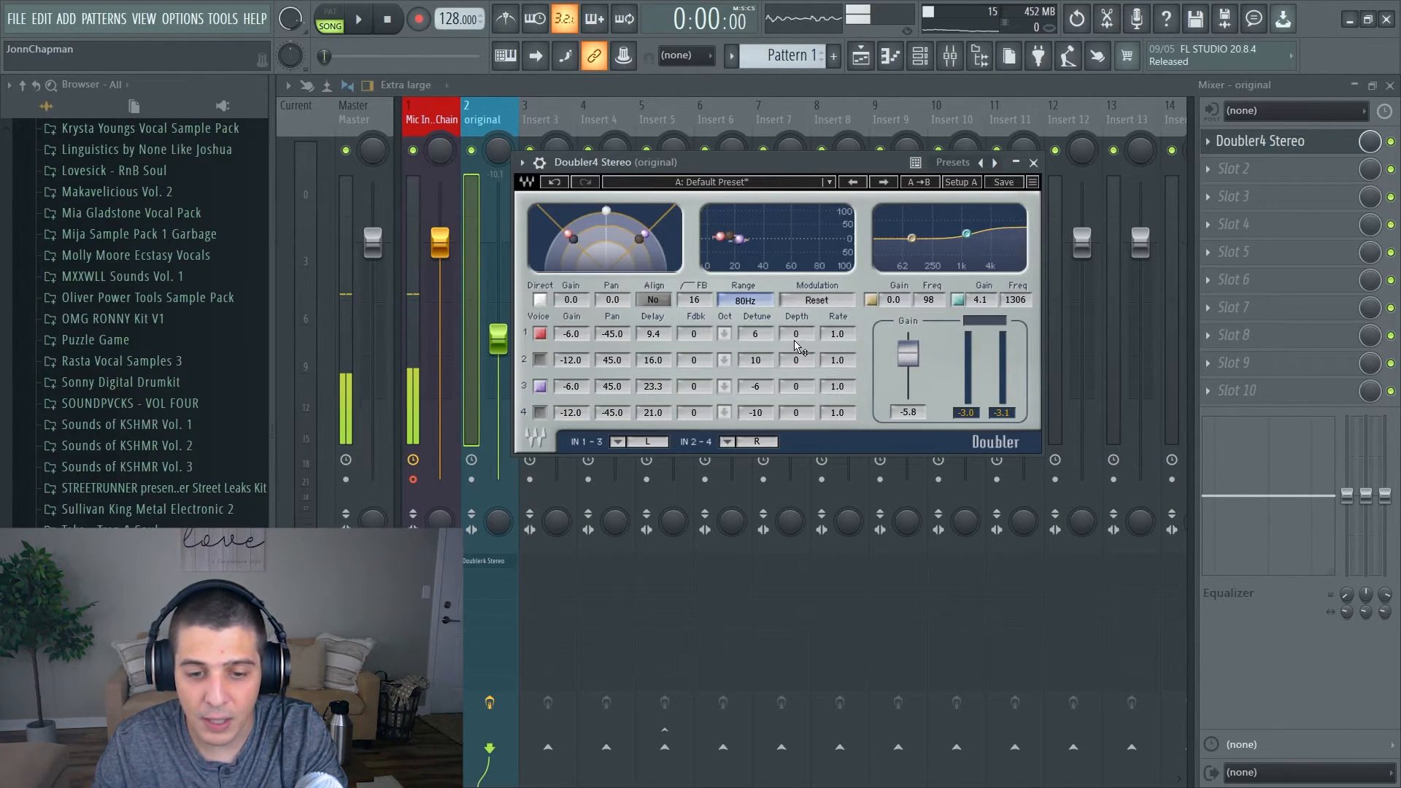
pyautogui.moveTo(796, 334); pyautogui.dragTo(796, 323)
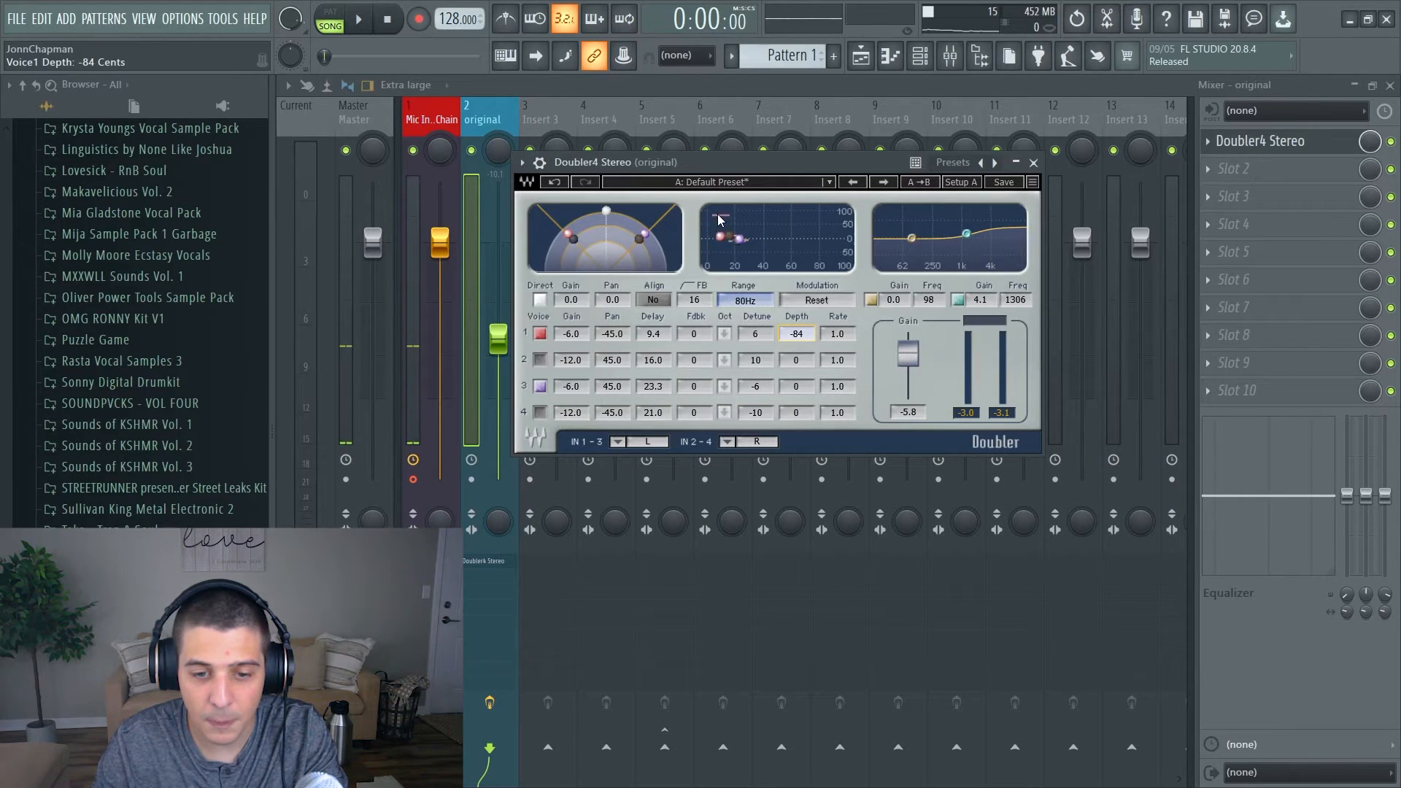
pyautogui.doubleClick(796, 334)
pyautogui.write('0')
pyautogui.press('Return')
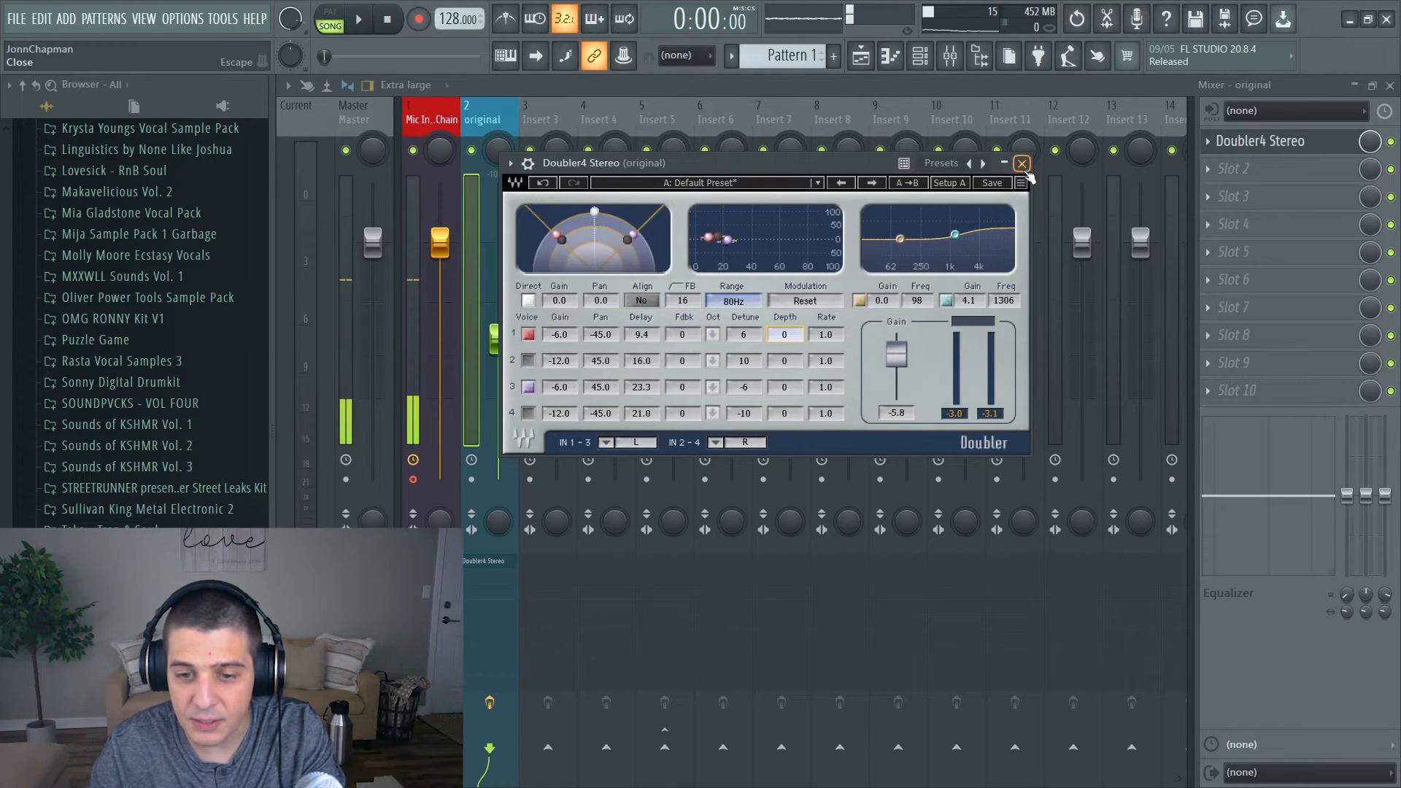
# Replace Doubler4 on the original insert with Vocal Doubler, and set its separation to 0%.
pyautogui.click(1033, 162)
pyautogui.click(1207, 143)
pyautogui.moveTo(1221, 163)
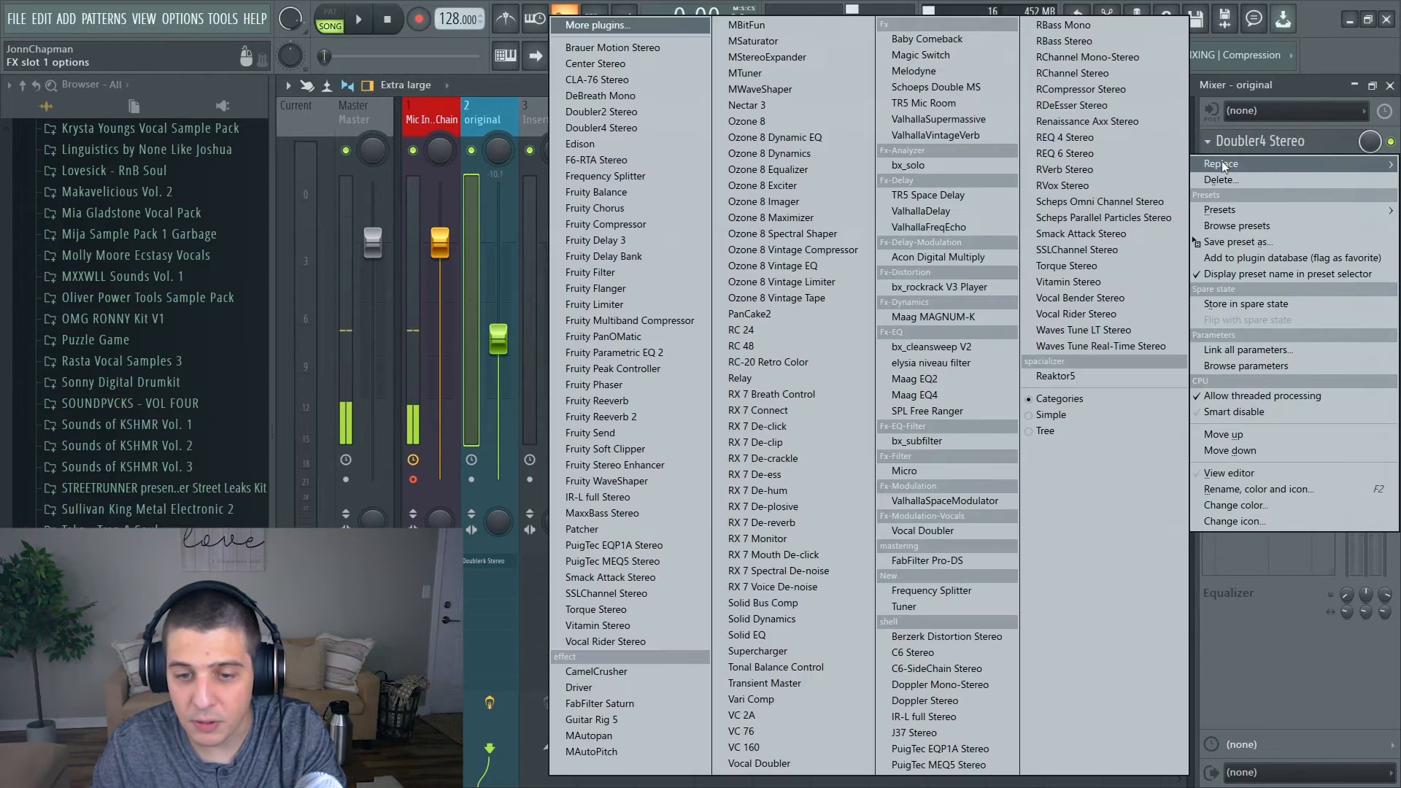
pyautogui.click(934, 176)
pyautogui.moveTo(784, 363); pyautogui.dragTo(773, 374)
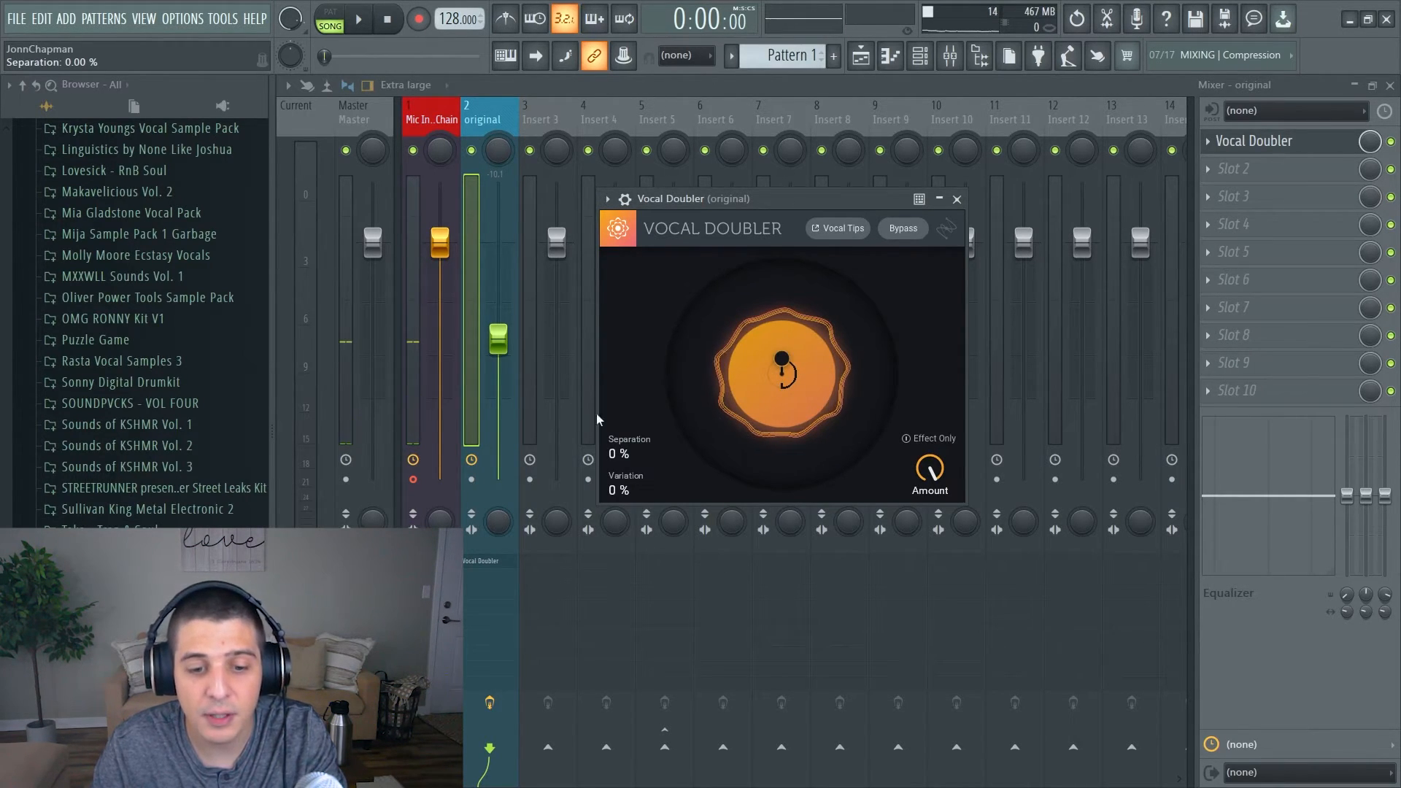
pyautogui.moveTo(772, 199); pyautogui.dragTo(768, 183)
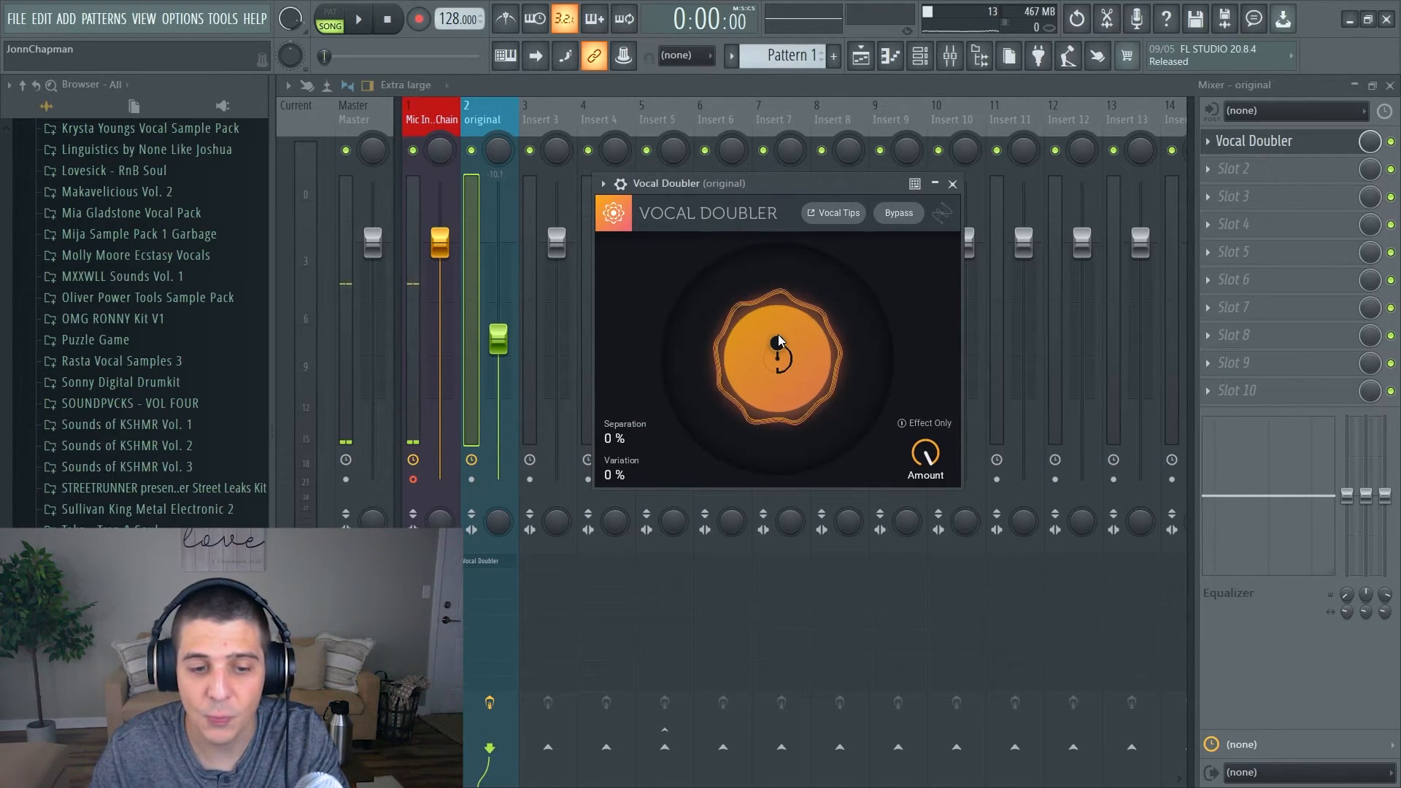
# Raise Vocal Doubler's separation to about 41% while auditioning the vocal.
pyautogui.press('space')
pyautogui.moveTo(778, 337)
pyautogui.mouseDown()
pyautogui.moveTo(778, 299)
pyautogui.moveTo(834, 316)
pyautogui.moveTo(850, 328)
pyautogui.moveTo(851, 375)
pyautogui.moveTo(799, 423)
pyautogui.moveTo(755, 421)
pyautogui.moveTo(750, 379)
pyautogui.moveTo(773, 432)
pyautogui.moveTo(874, 359)
pyautogui.moveTo(789, 265)
pyautogui.moveTo(777, 325)
pyautogui.mouseUp()
pyautogui.press('space')
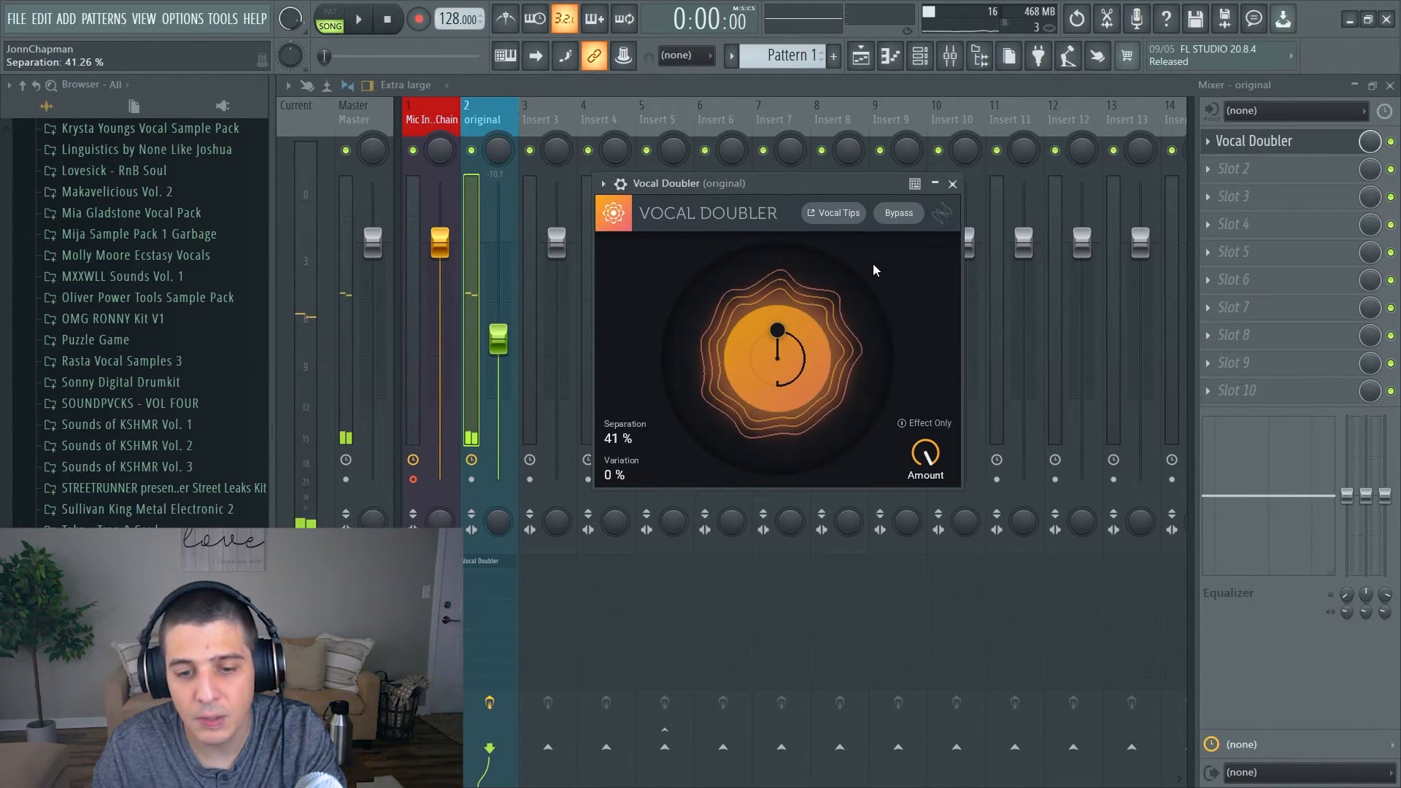
# Replace Vocal Doubler on the original insert with Acon Digital Multiply, and set its voice count to 4.
pyautogui.click(952, 185)
pyautogui.click(1209, 141)
pyautogui.moveTo(1226, 163)
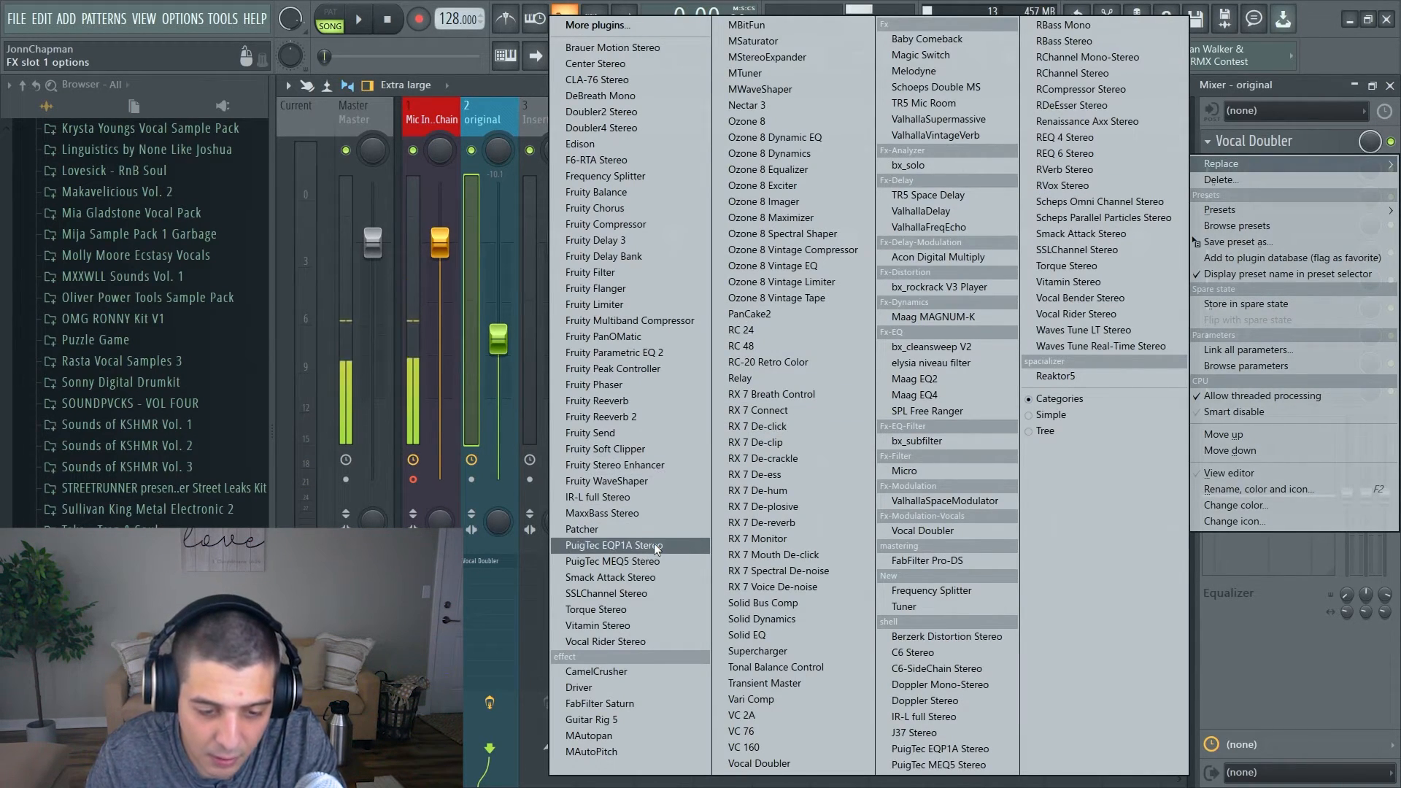
pyautogui.click(938, 256)
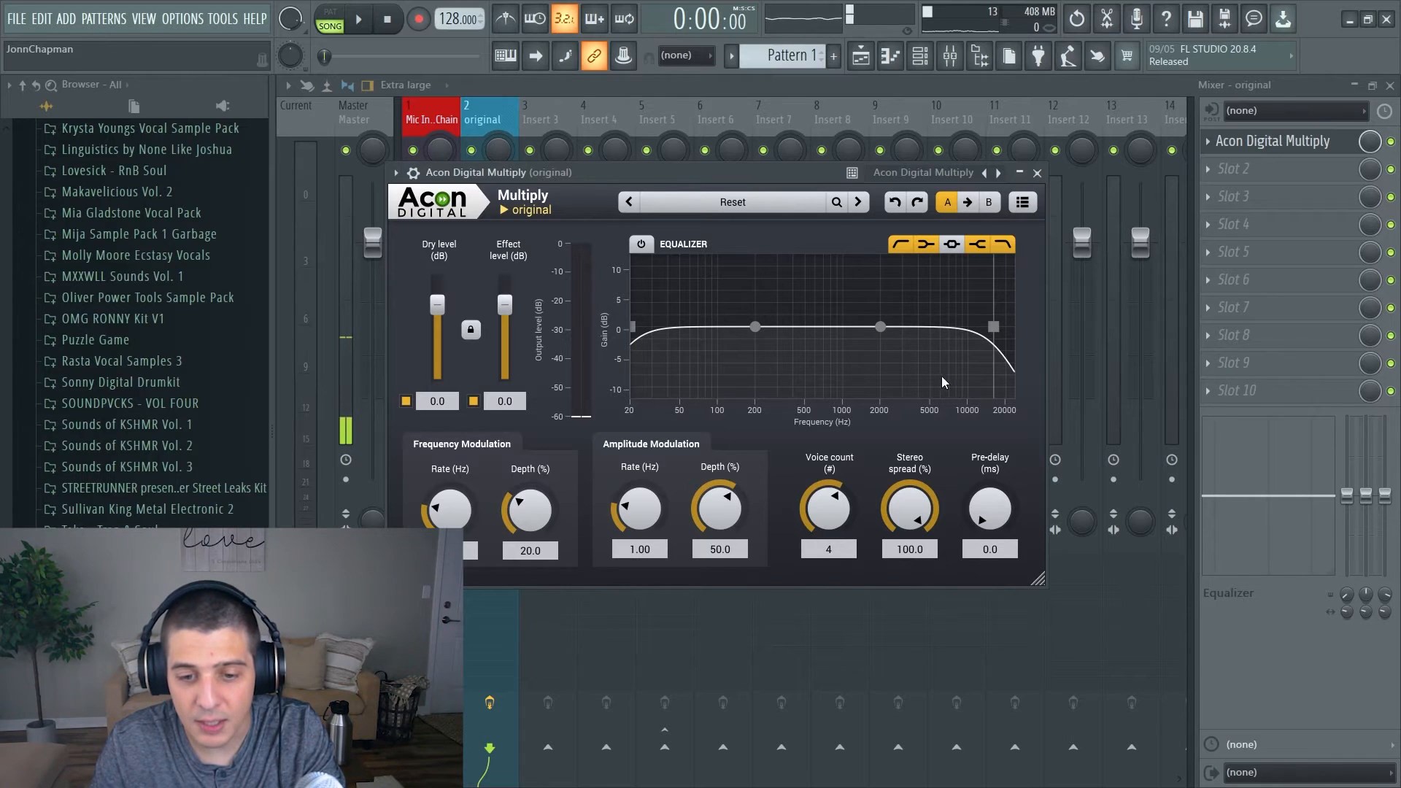
pyautogui.moveTo(572, 174); pyautogui.dragTo(657, 165)
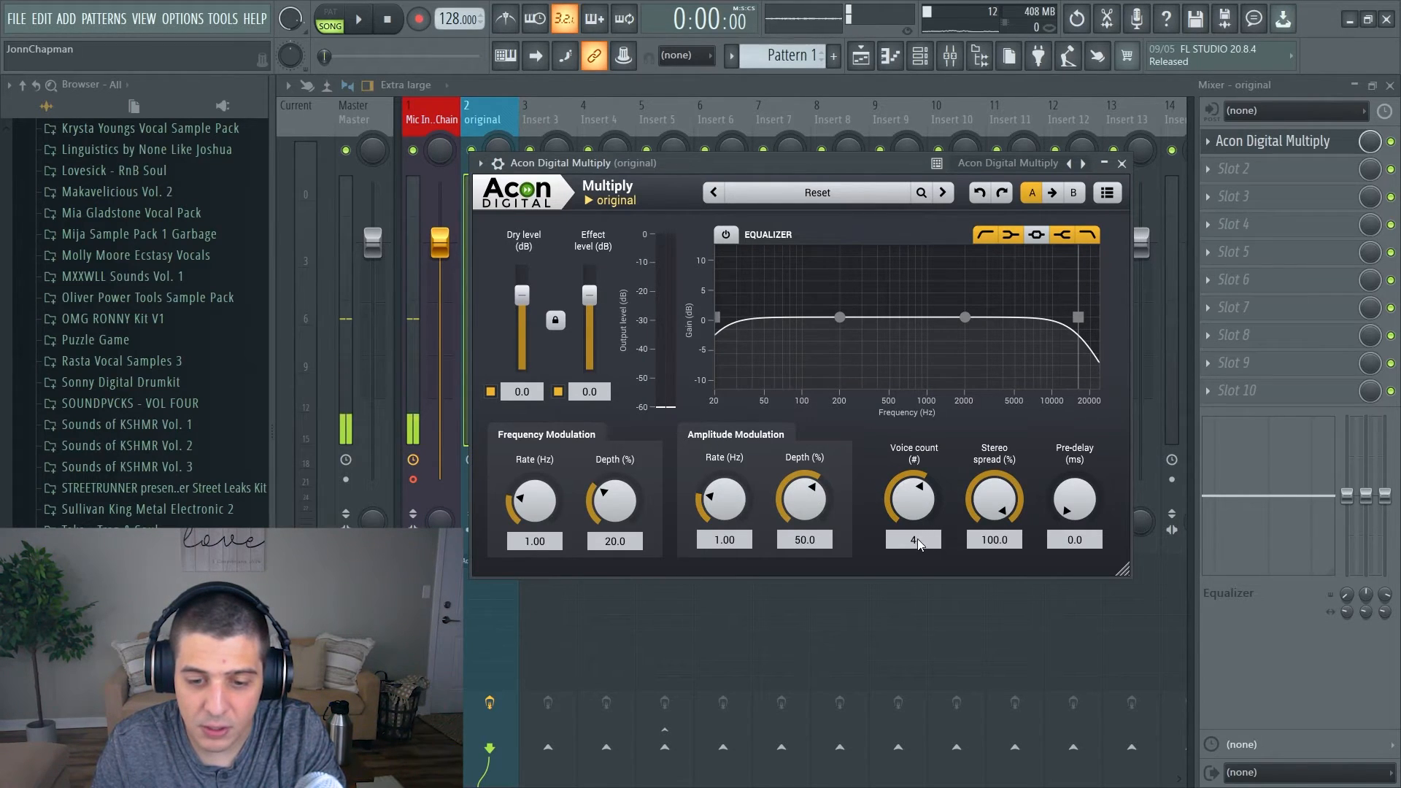
pyautogui.moveTo(916, 514); pyautogui.dragTo(912, 533)
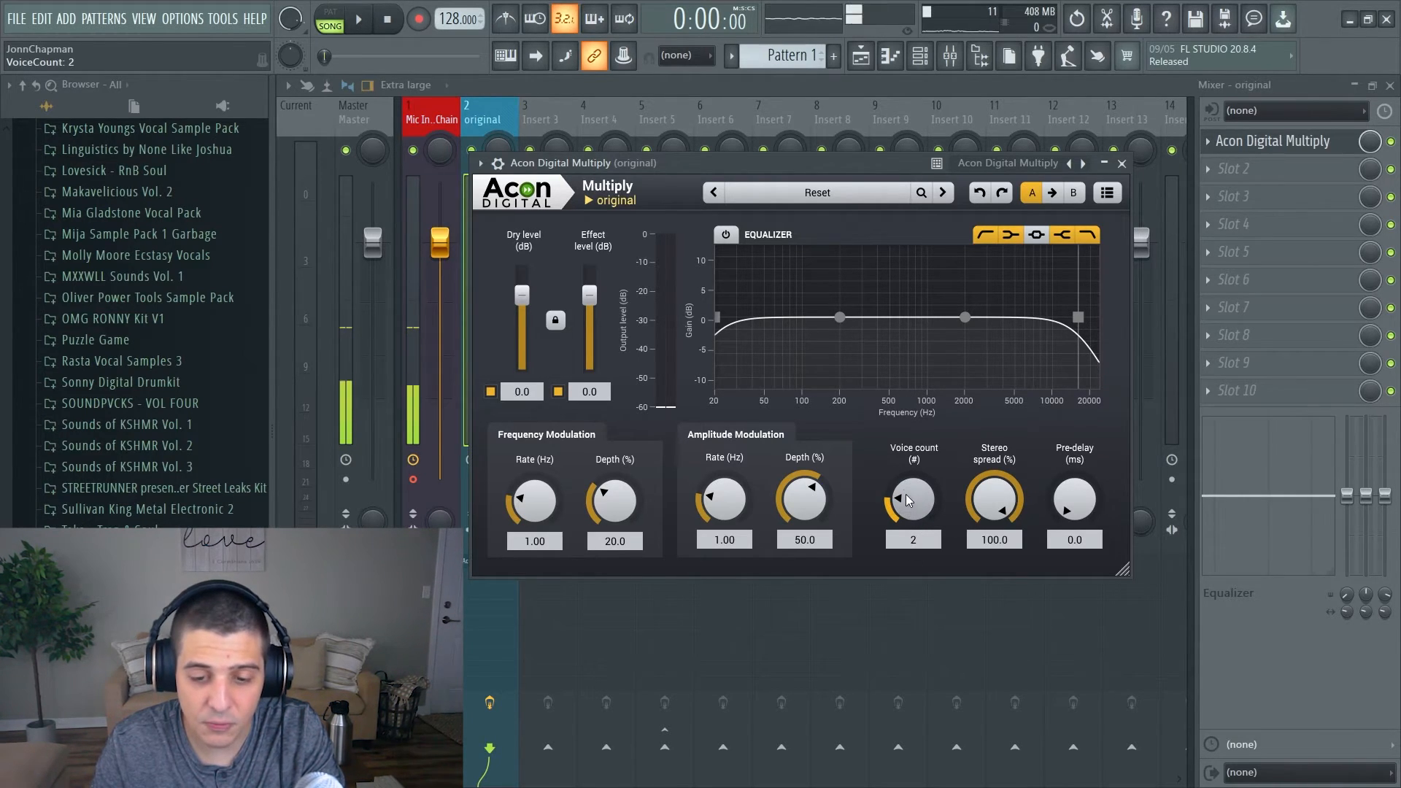
pyautogui.scroll(1, 898, 493)
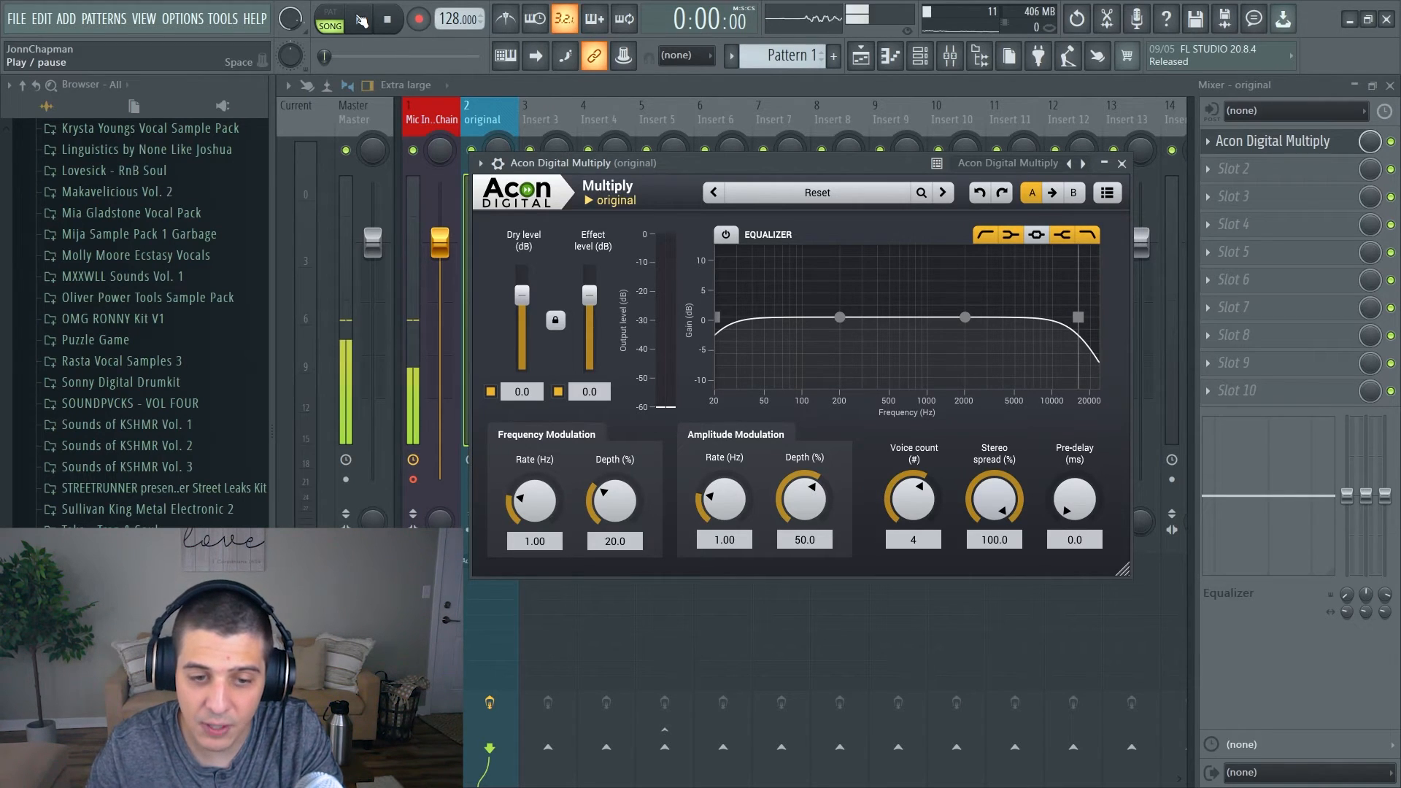
# Play the vocal through Multiply and lower the original insert's fader to about -13 dB.
pyautogui.click(361, 20)
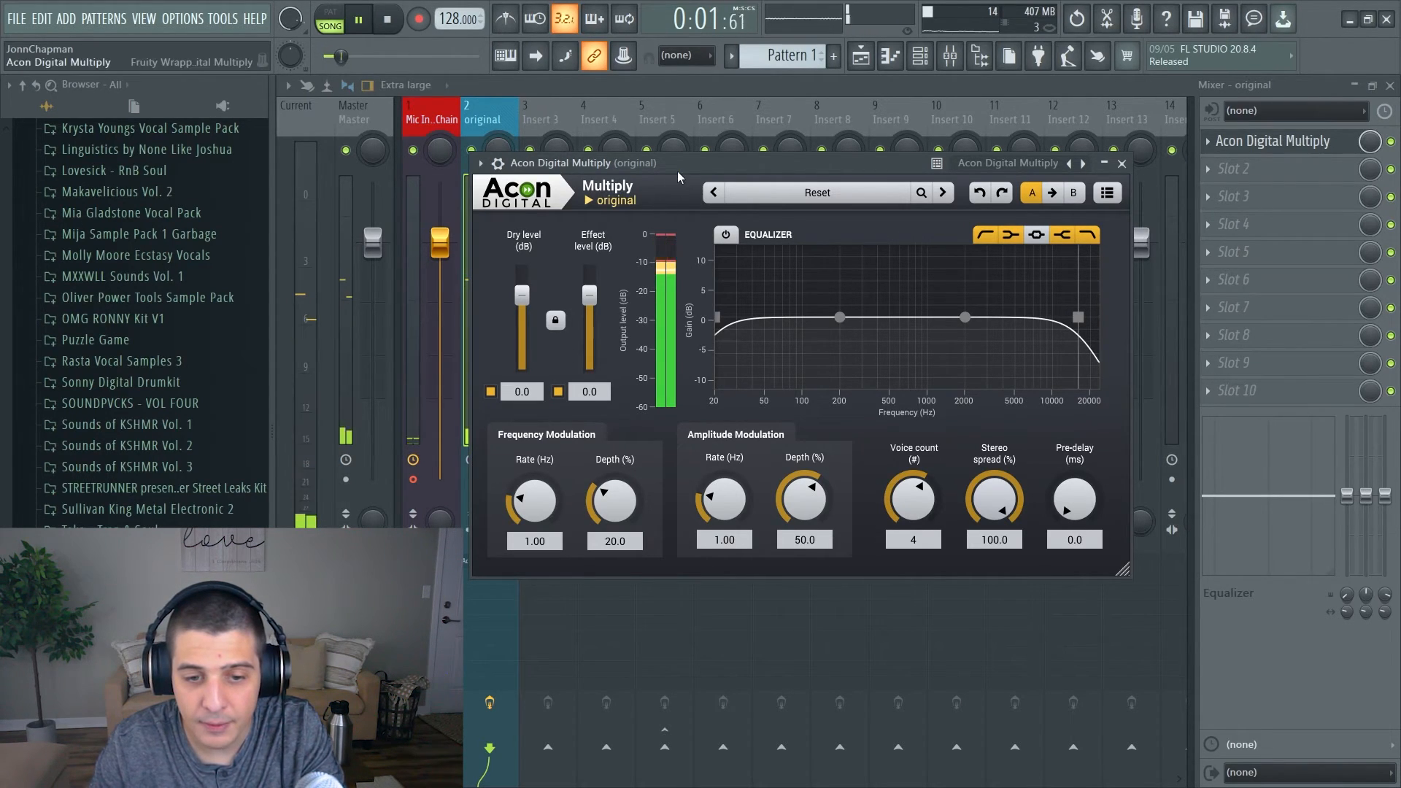
pyautogui.moveTo(678, 172); pyautogui.dragTo(776, 179)
pyautogui.moveTo(497, 335); pyautogui.dragTo(498, 364)
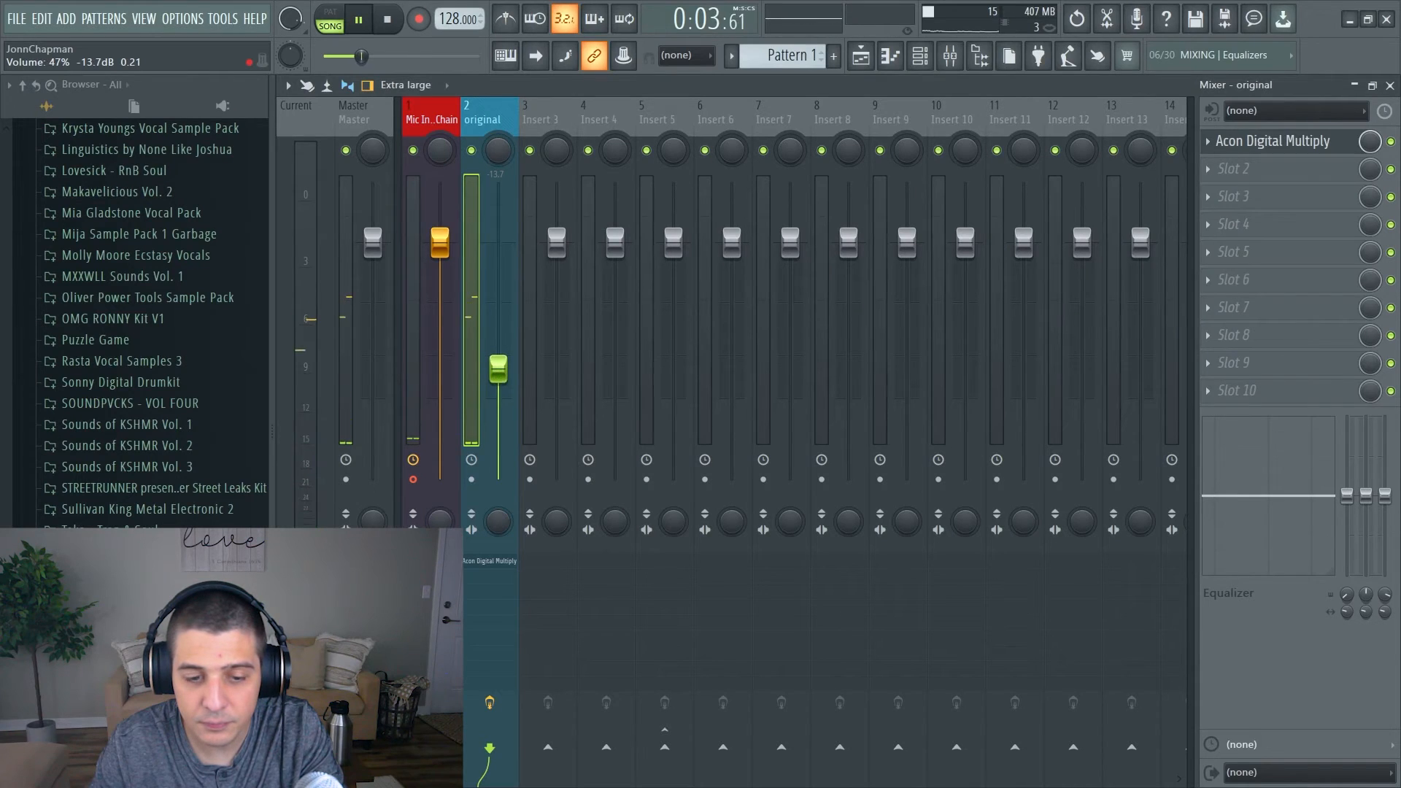
# Compare the vocal with Multiply bypassed and enabled, then stop playback and close the plugin.
pyautogui.click(1273, 141)
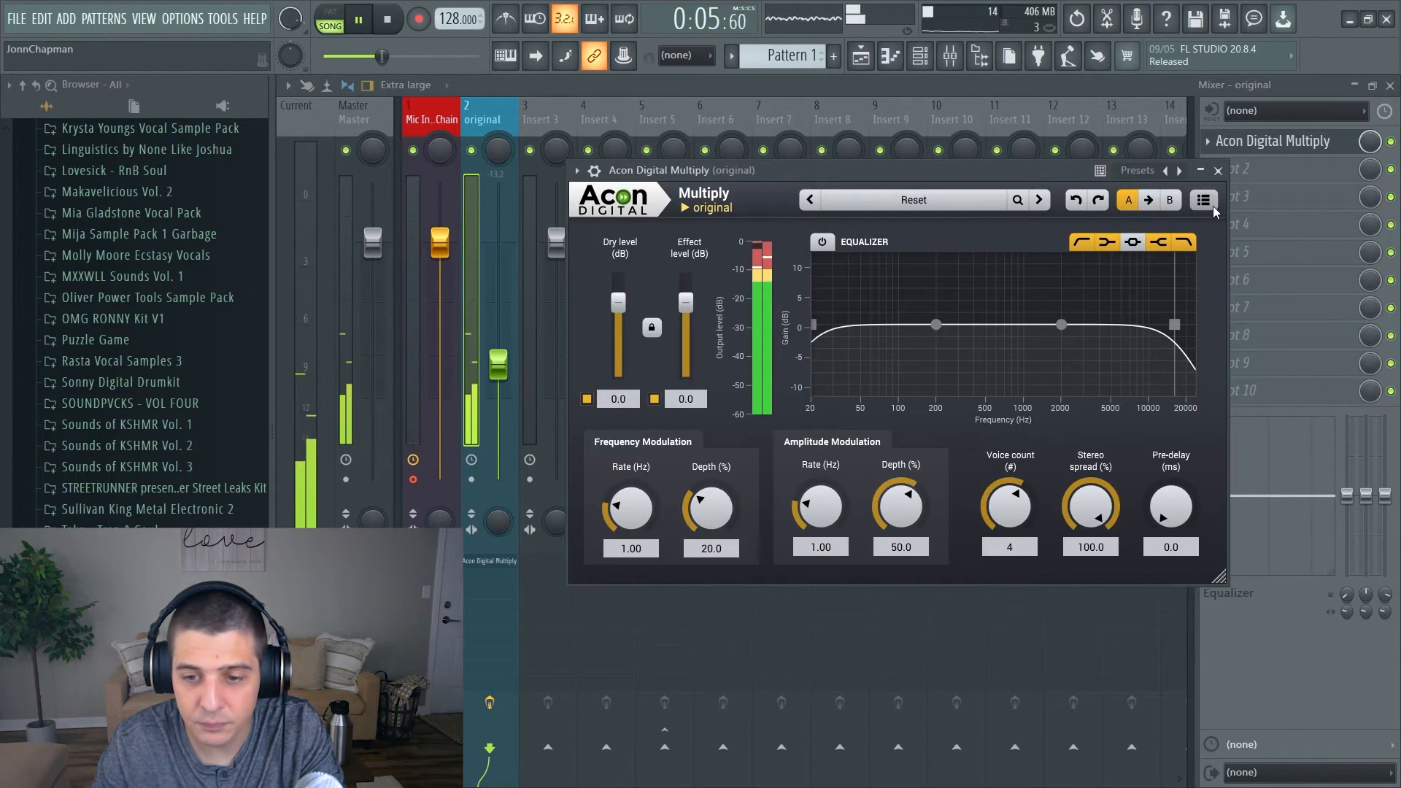
pyautogui.click(1392, 142)
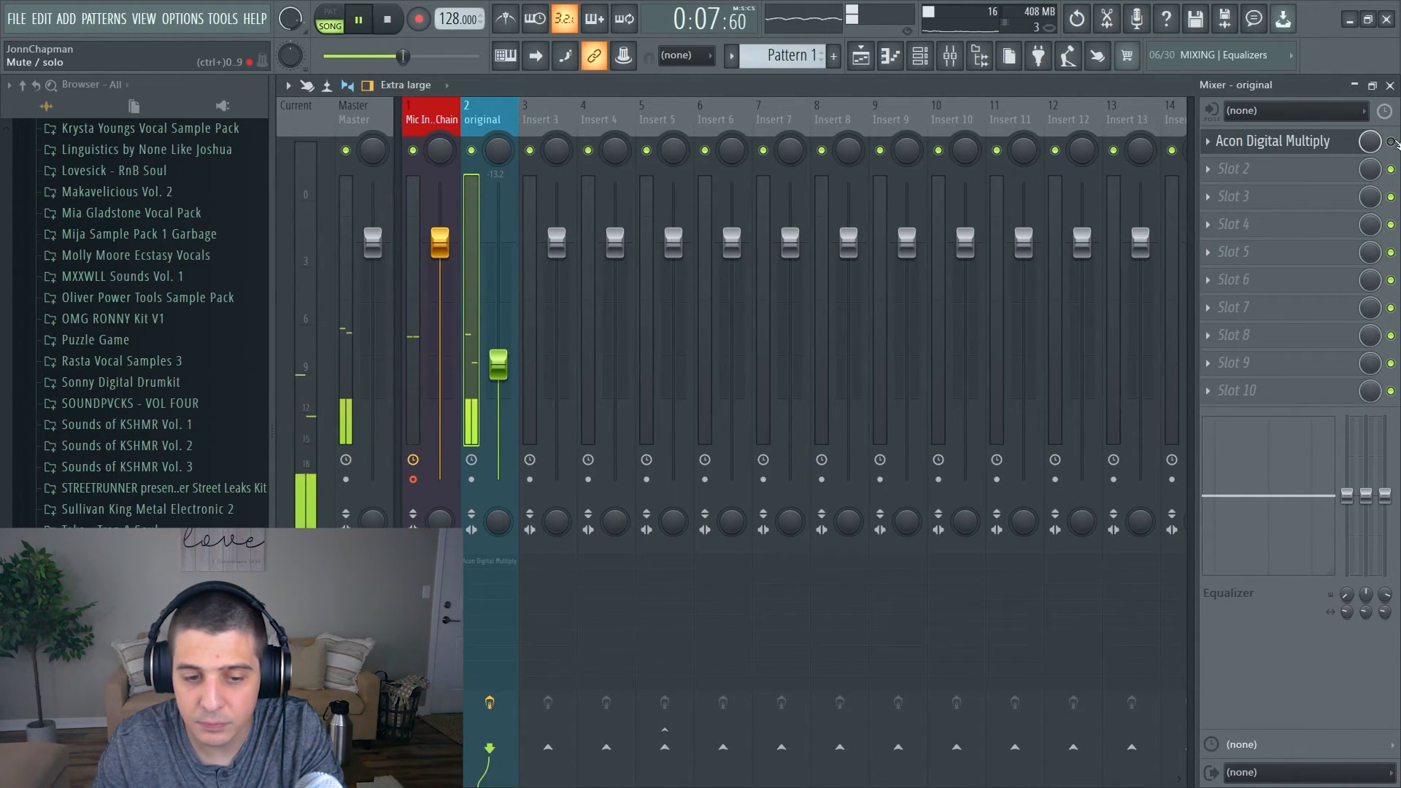
pyautogui.click(1306, 141)
pyautogui.click(388, 23)
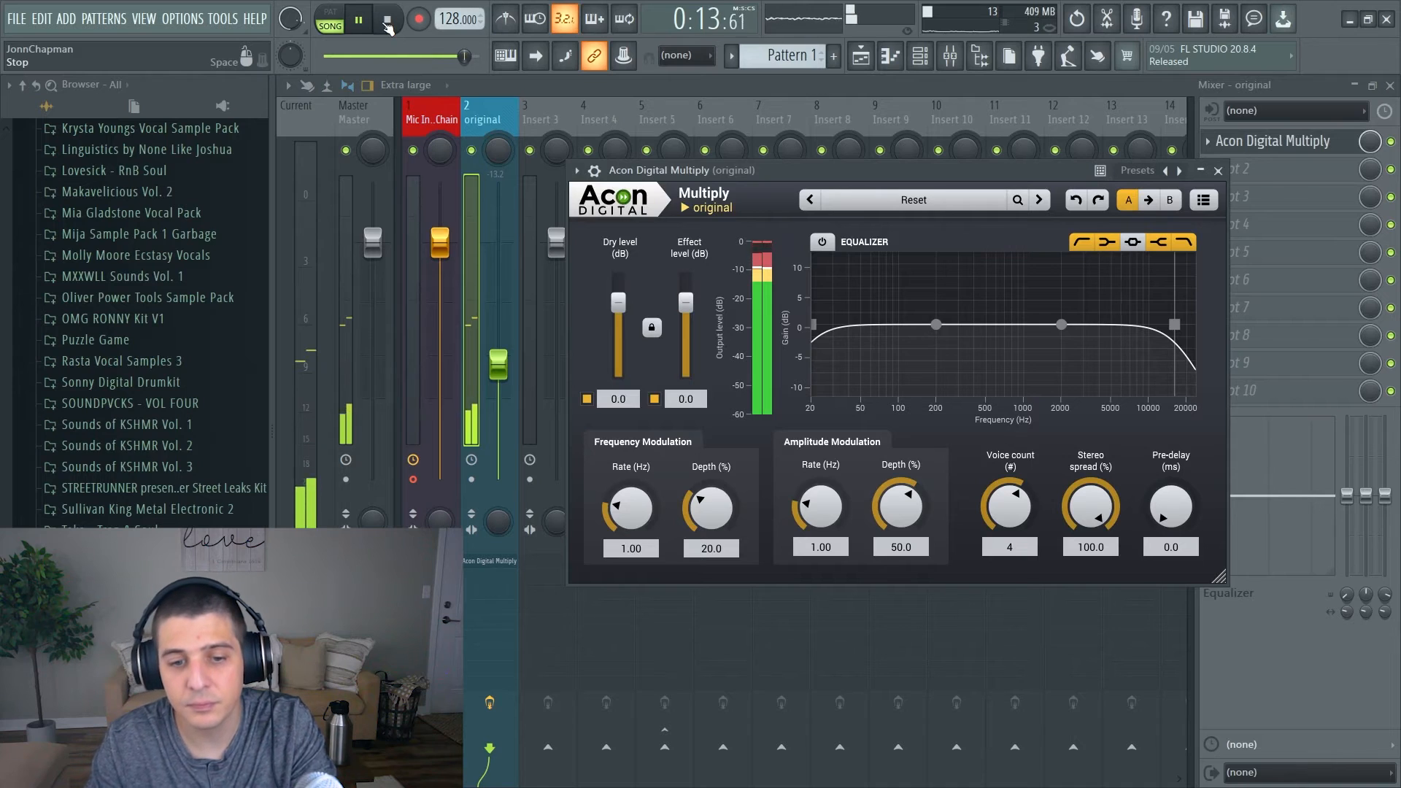
pyautogui.click(388, 24)
pyautogui.click(542, 97)
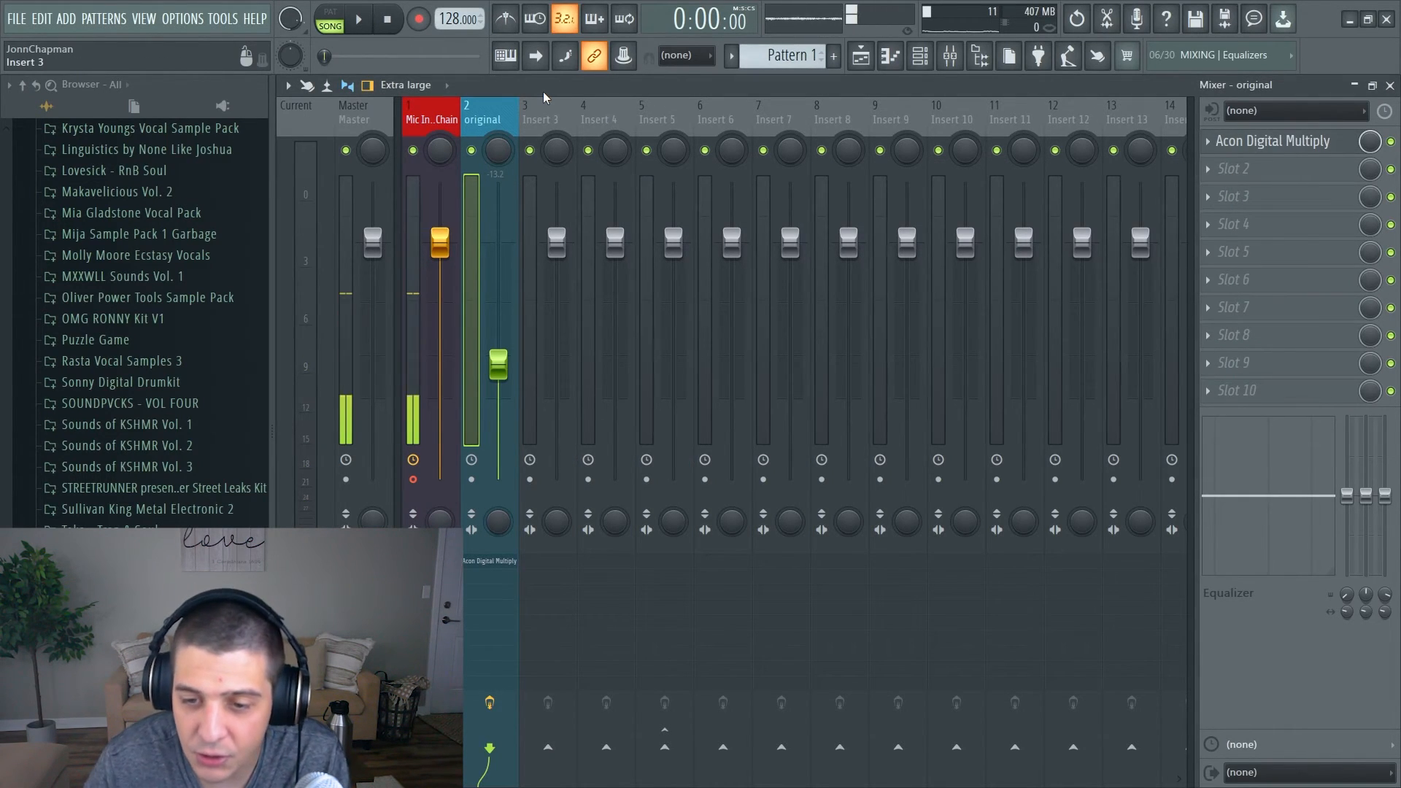